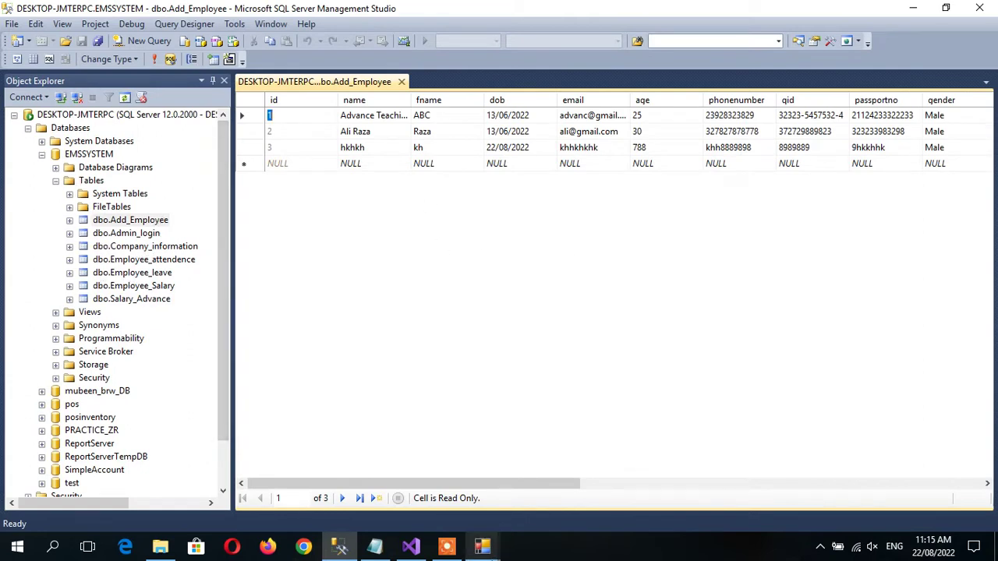
Close the Employee Search form and exit the Employee Management System application.
mouse_move(484, 547)
left_click(543, 499)
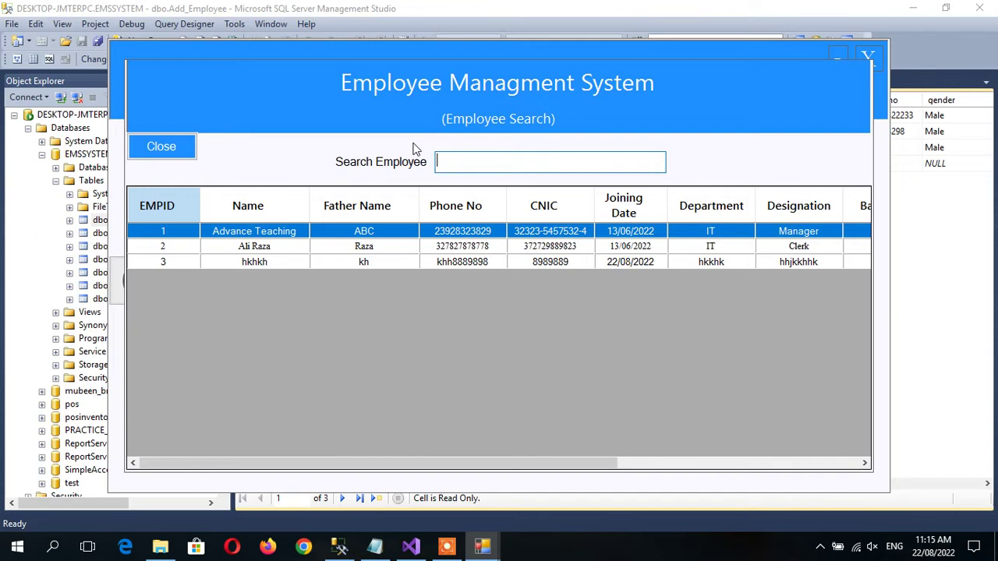
left_click(165, 153)
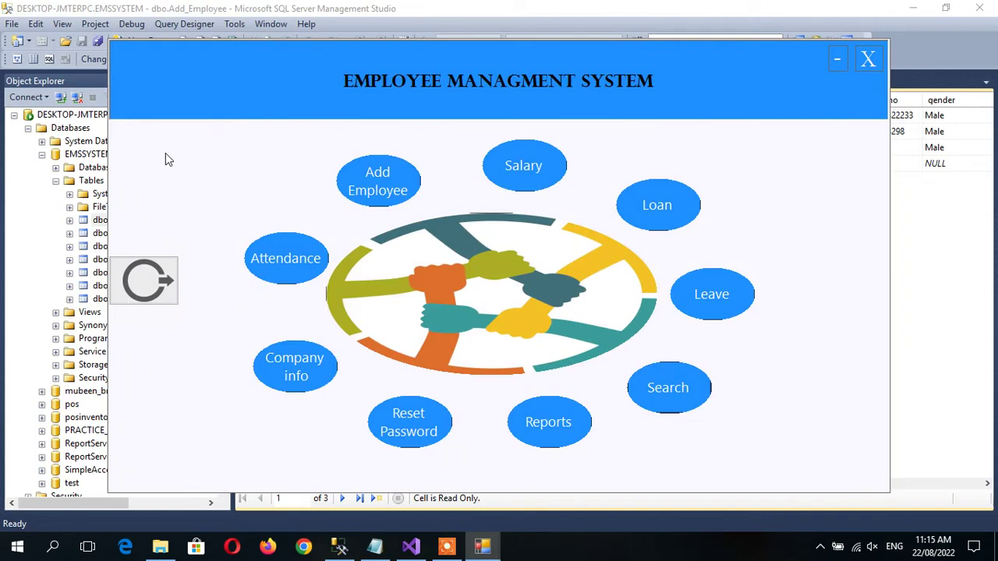
left_click(868, 59)
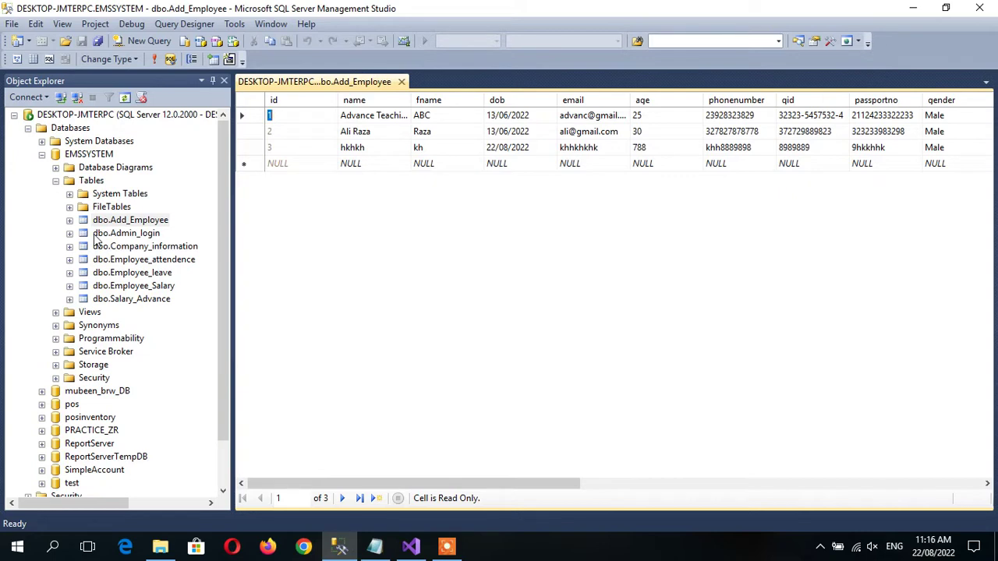
left_click(410, 550)
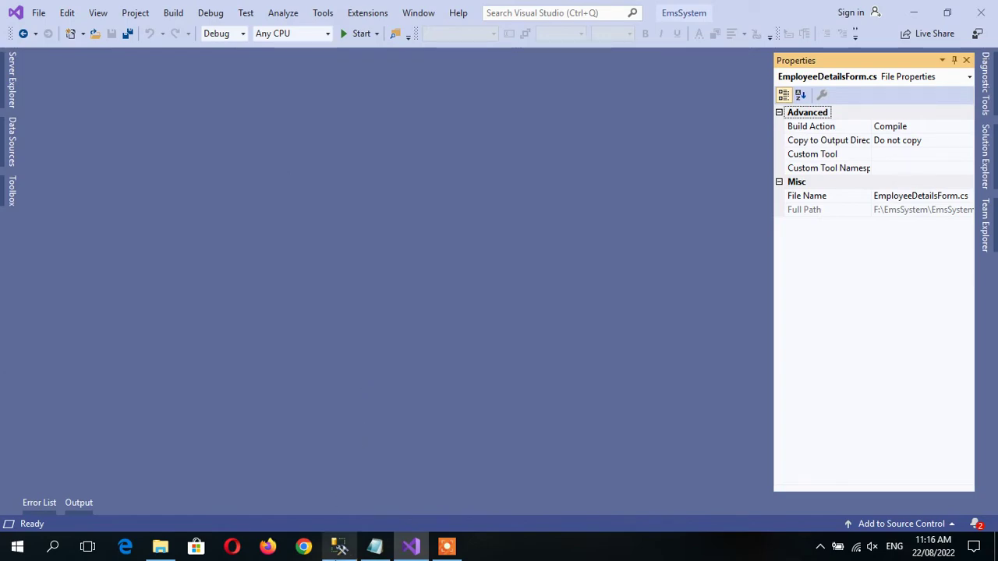
Back in Management Studio, collapse the Tables, EMSSYSTEM and Databases nodes in Object Explorer.
left_click(339, 547)
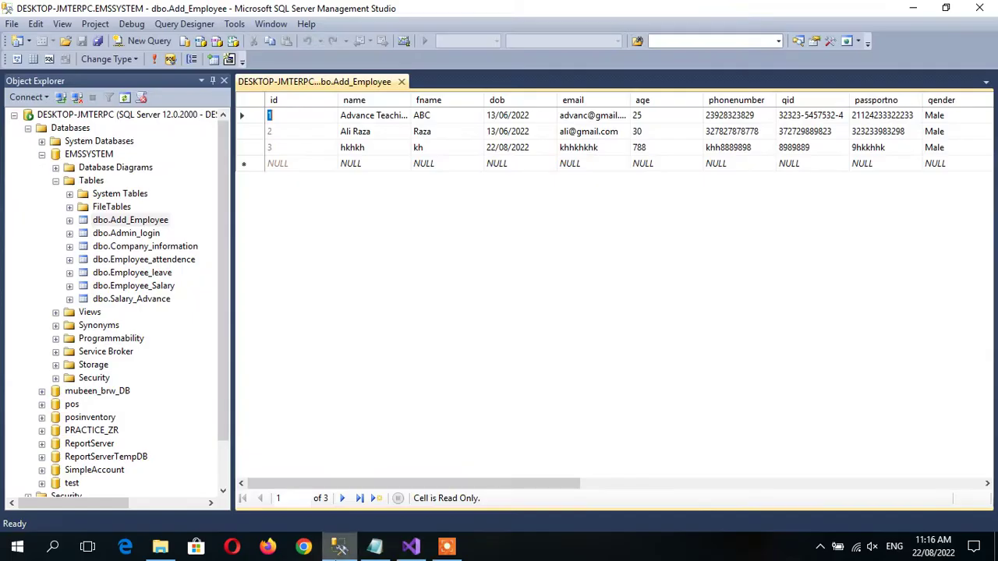
left_click(56, 180)
left_click(41, 154)
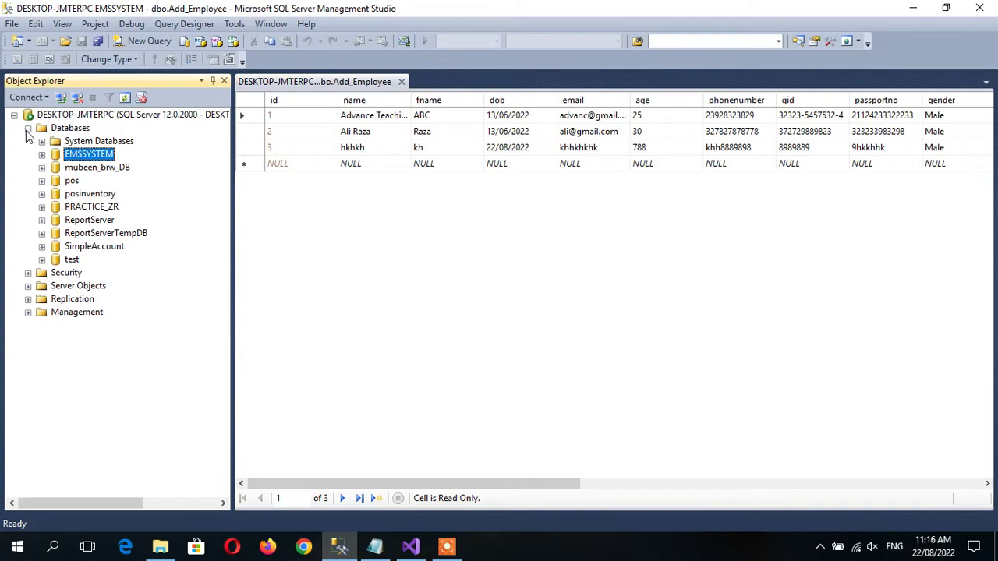
left_click(28, 128)
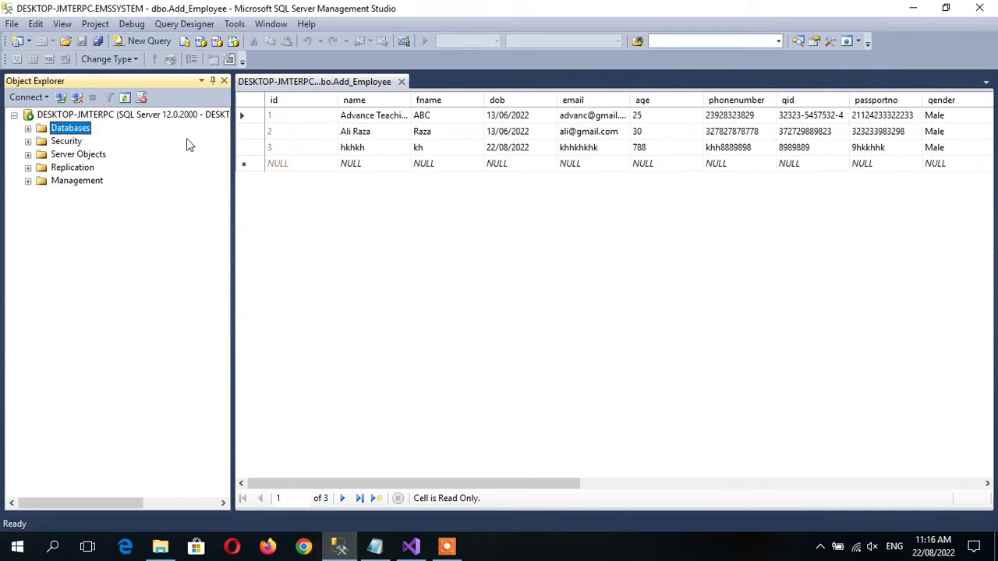
right_click(54, 116)
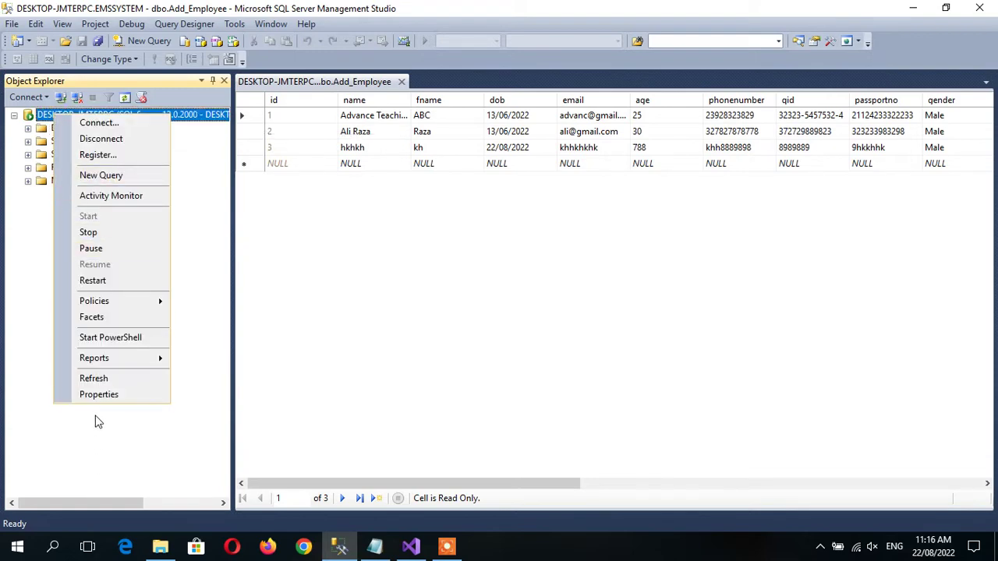
left_click(94, 396)
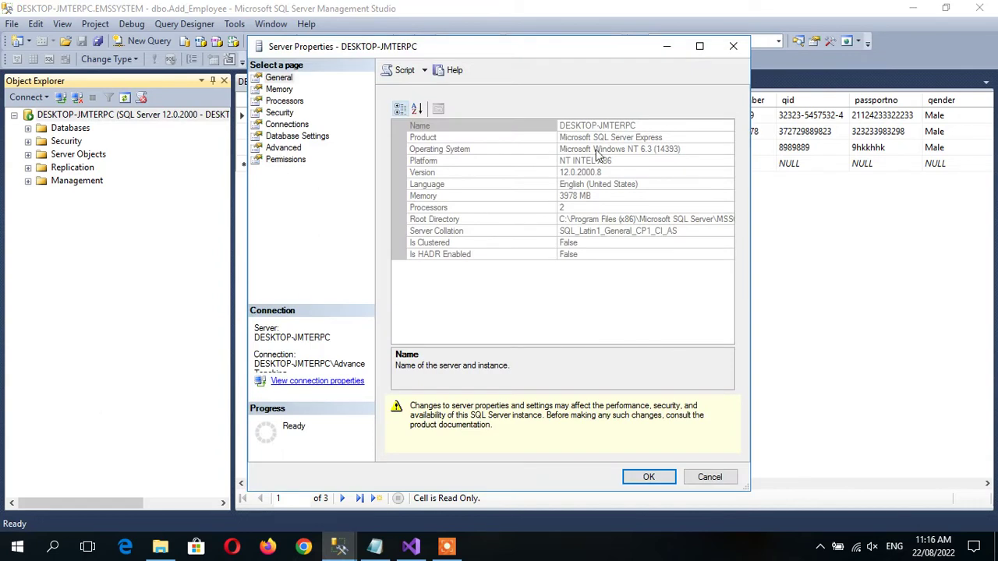
left_click(282, 125)
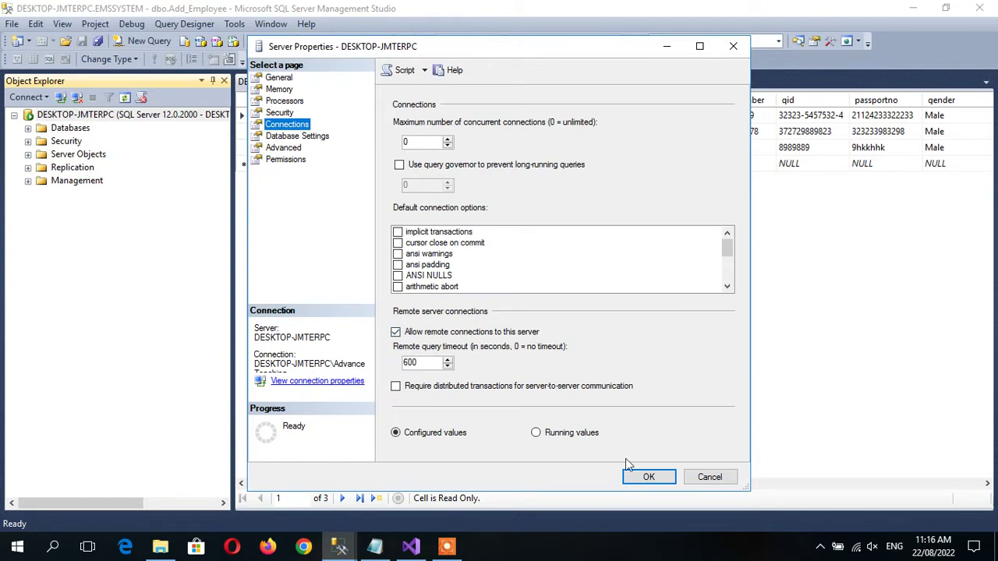
left_click(645, 477)
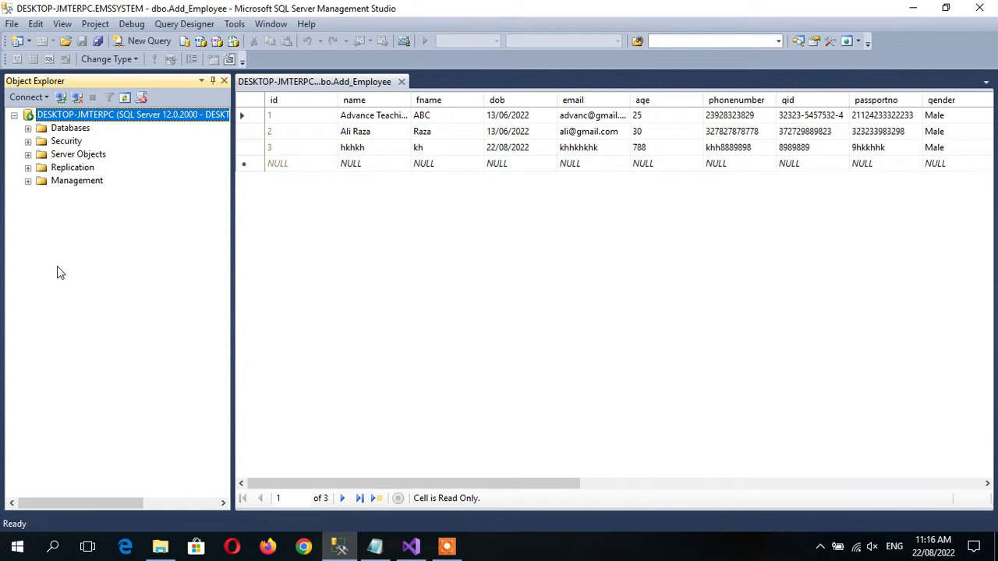
Expand the server's Security and Logins folders to list logins such as sa and the NT SERVICE accounts.
left_click(28, 128)
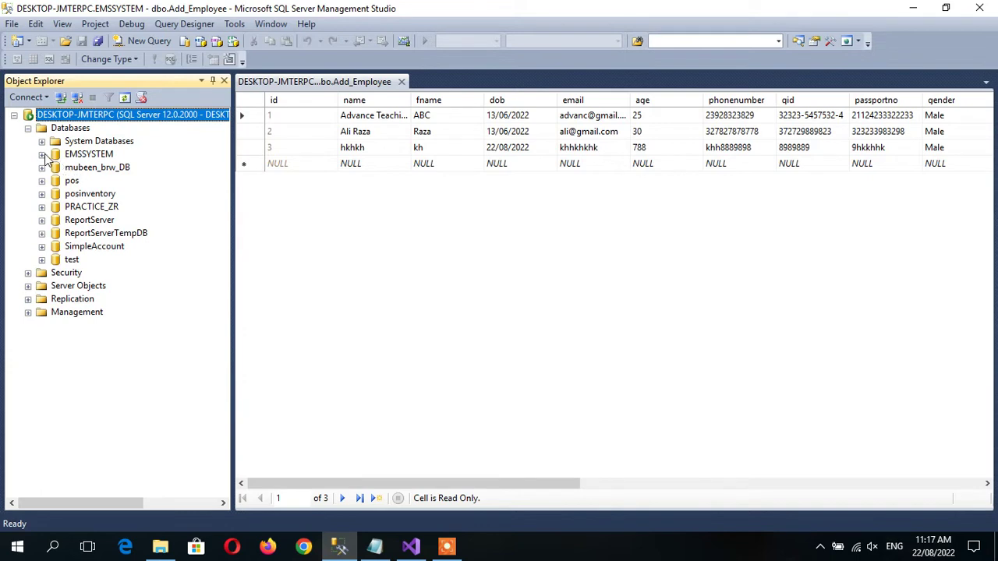
left_click(41, 155)
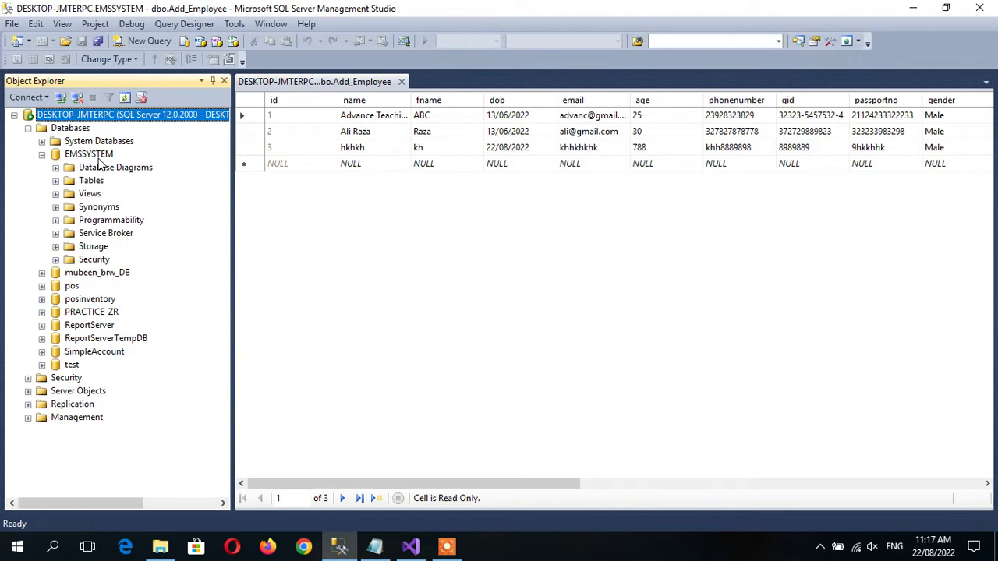
left_click(41, 154)
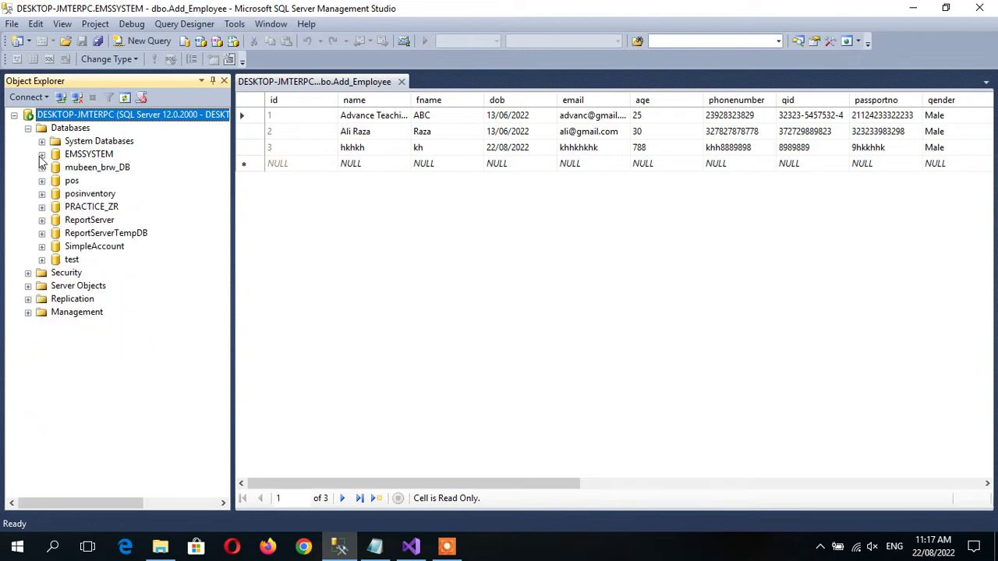
left_click(28, 128)
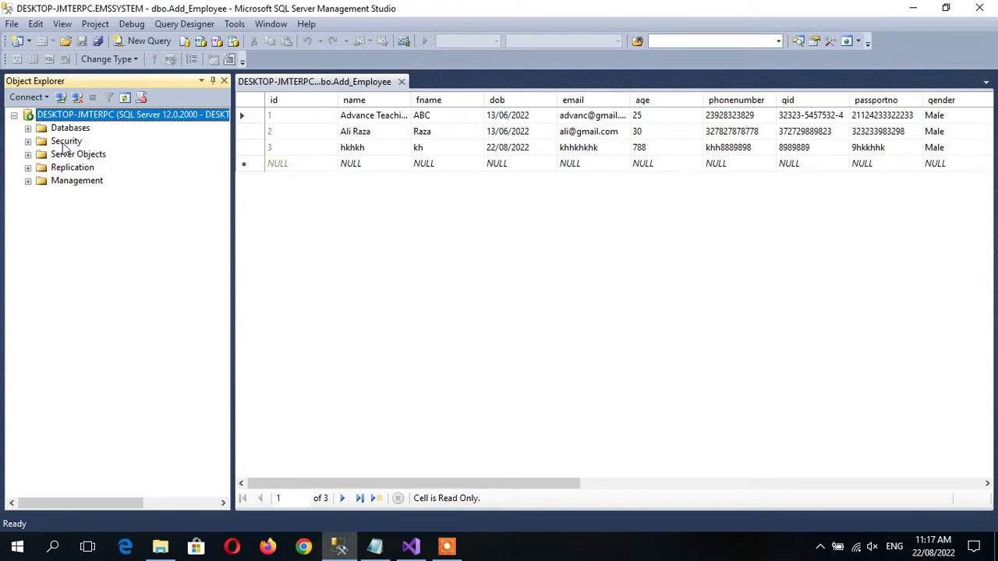
left_click(28, 141)
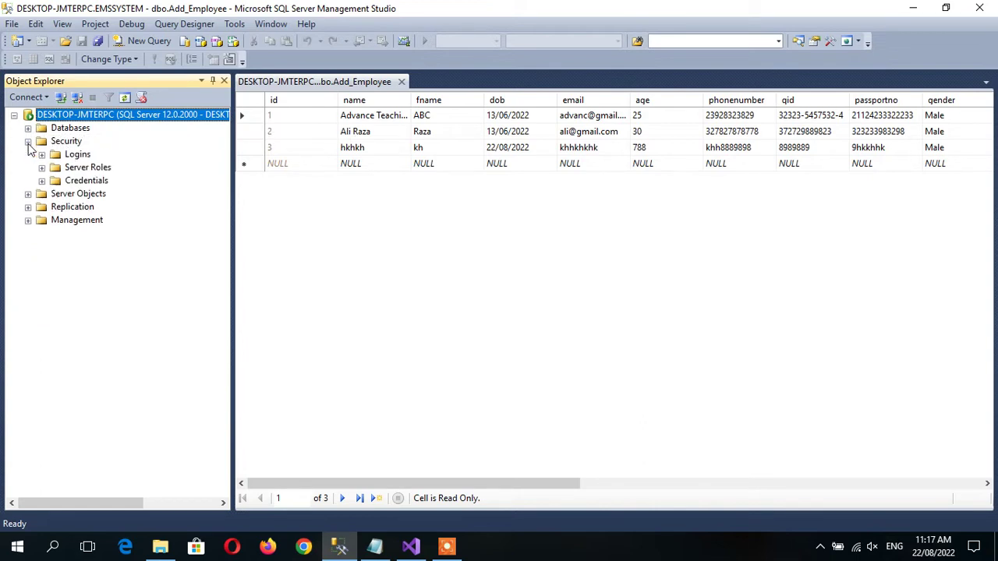
left_click(42, 154)
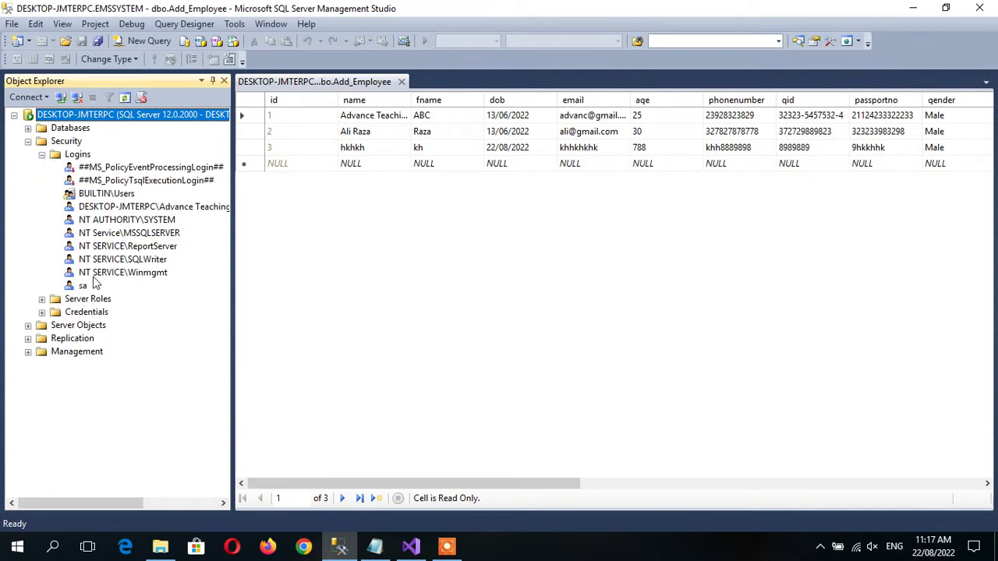
Create SQL Server-authenticated login 'emsadmin' with a confirmed password and EMSSYSTEM as default database.
right_click(86, 156)
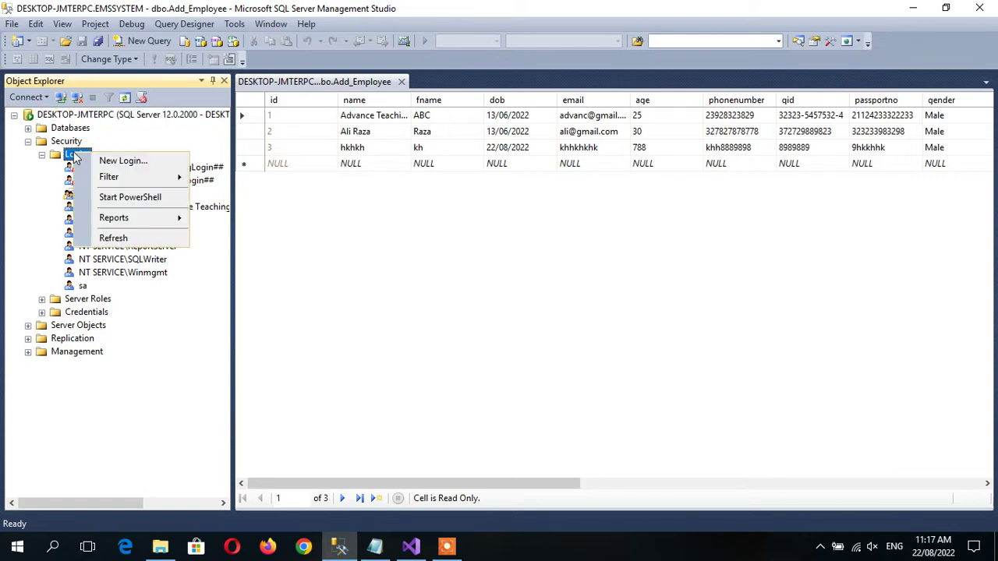
left_click(96, 160)
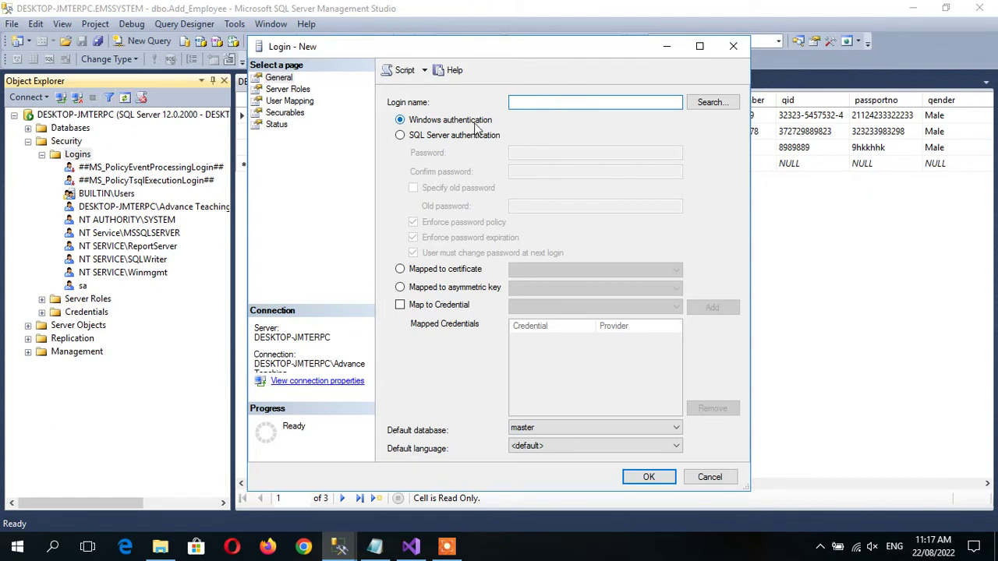
type("emsadmin")
left_click(428, 137)
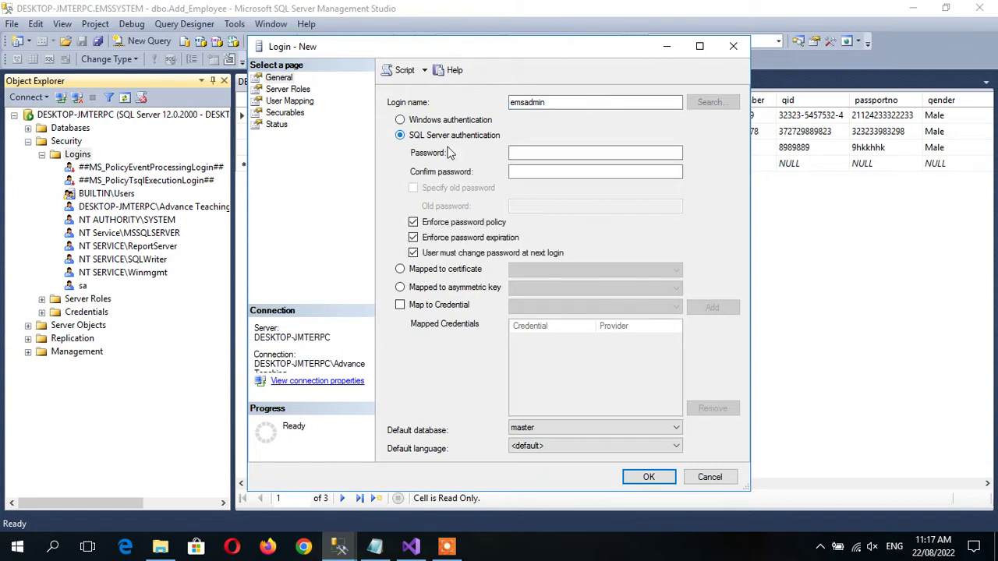
left_click(554, 153)
type("12")
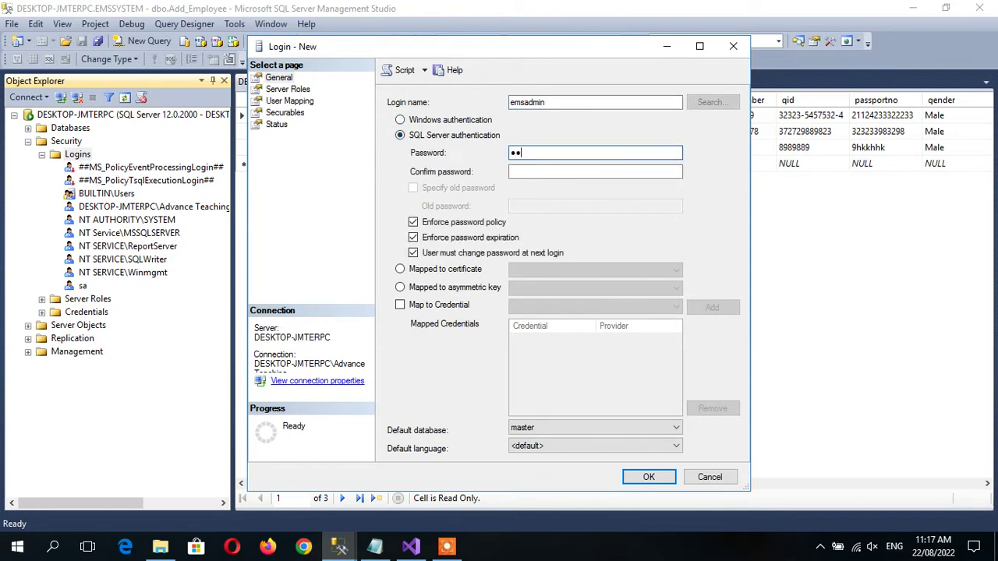
left_click(534, 172)
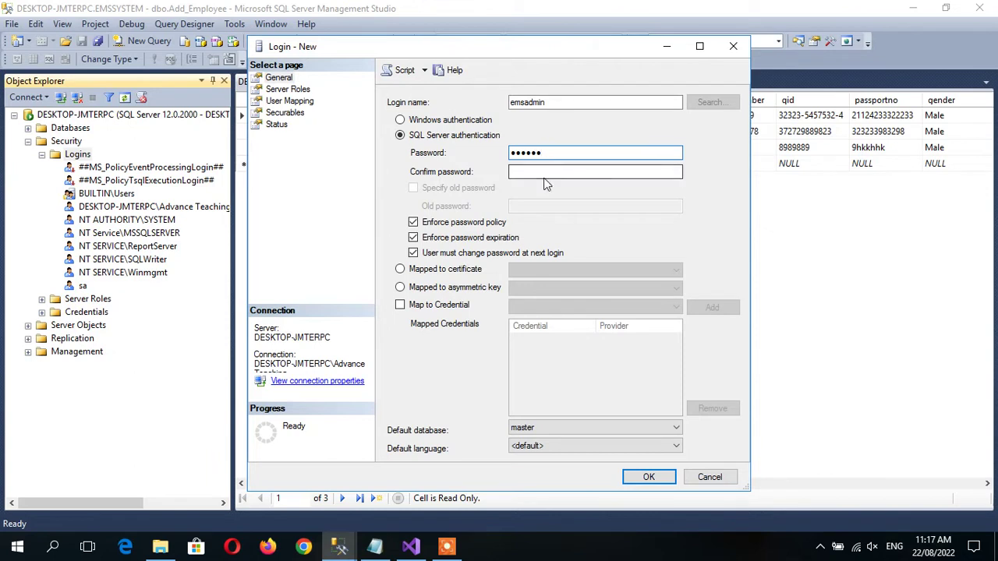
type("12345")
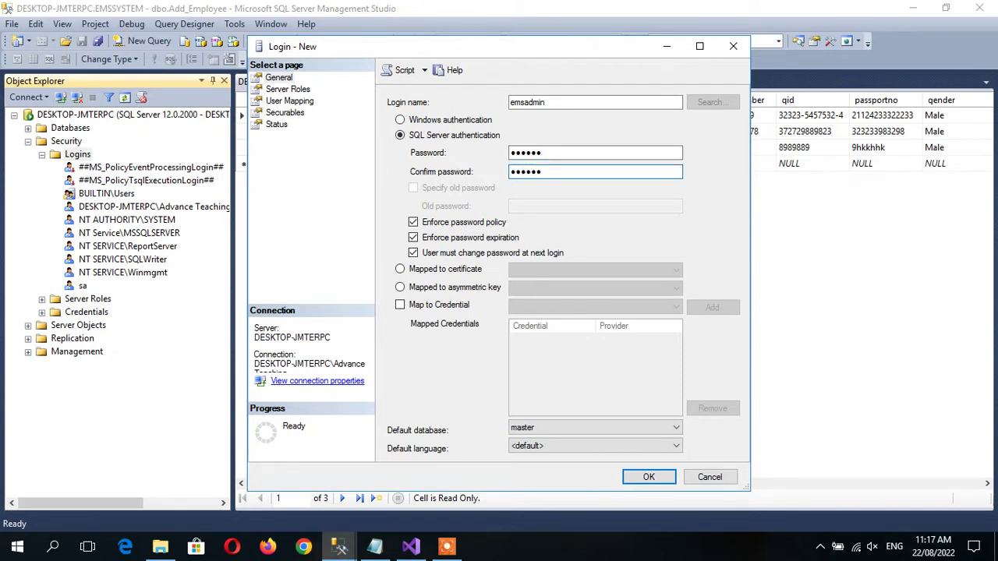
left_click(554, 430)
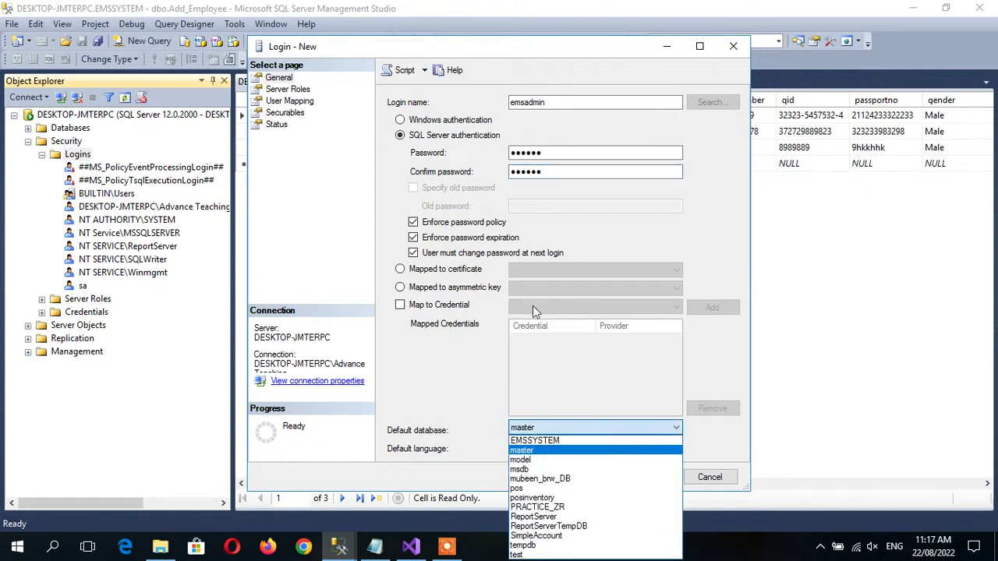
left_click(540, 441)
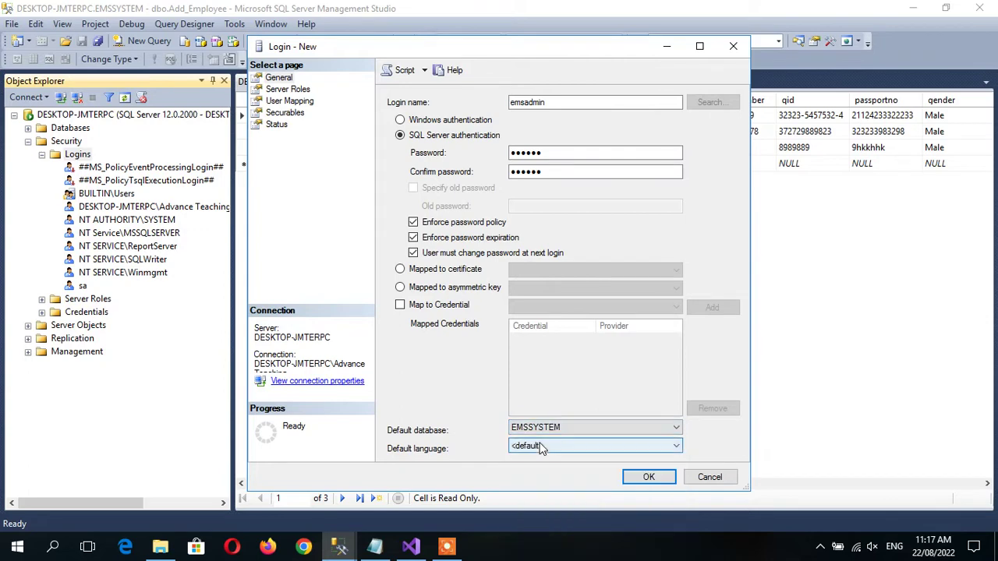
left_click(648, 476)
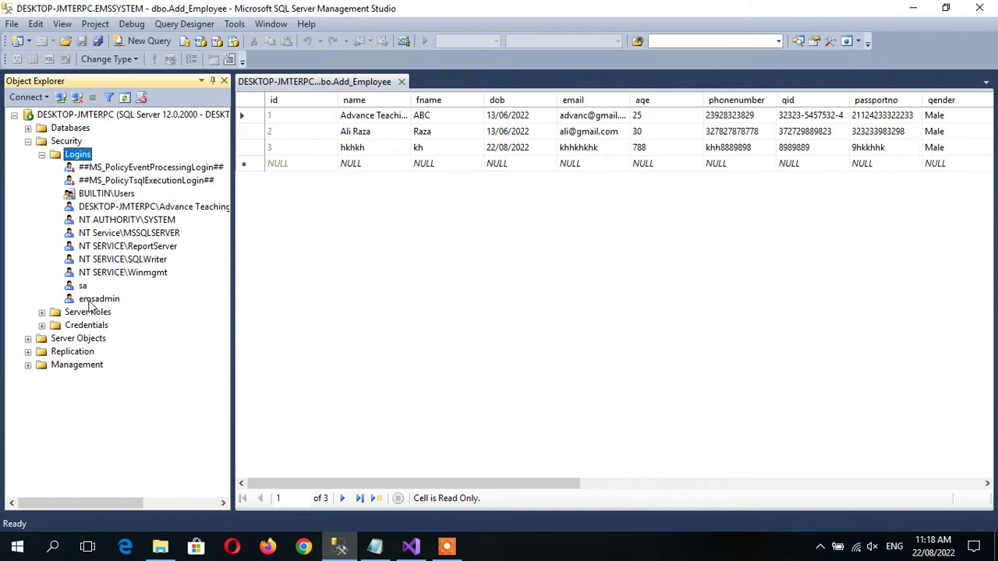
Map emsadmin to EMSSYSTEM as db_owner, then cancel after the 'user already exists' error 15023.
left_click(94, 299)
double_click(94, 299)
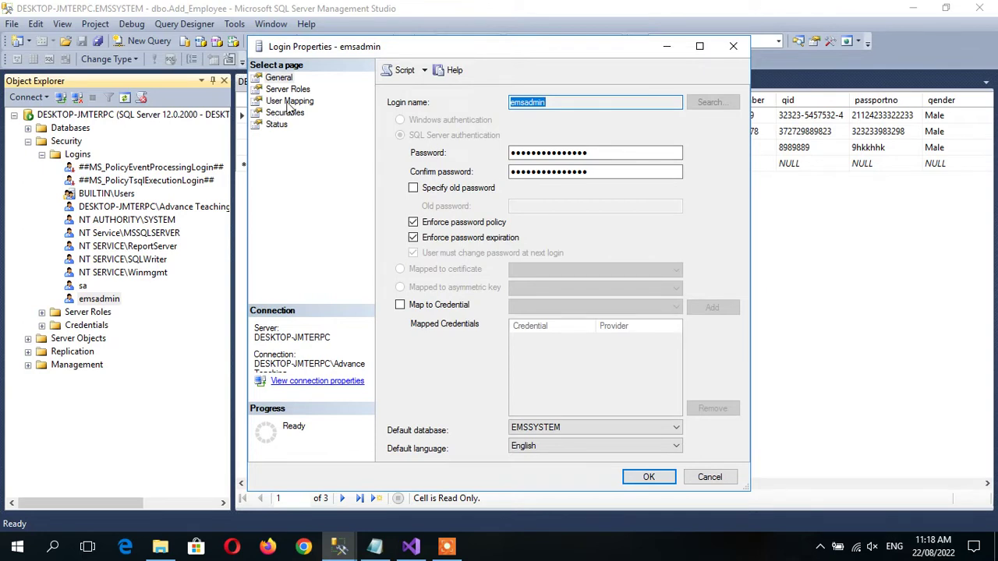
left_click(289, 101)
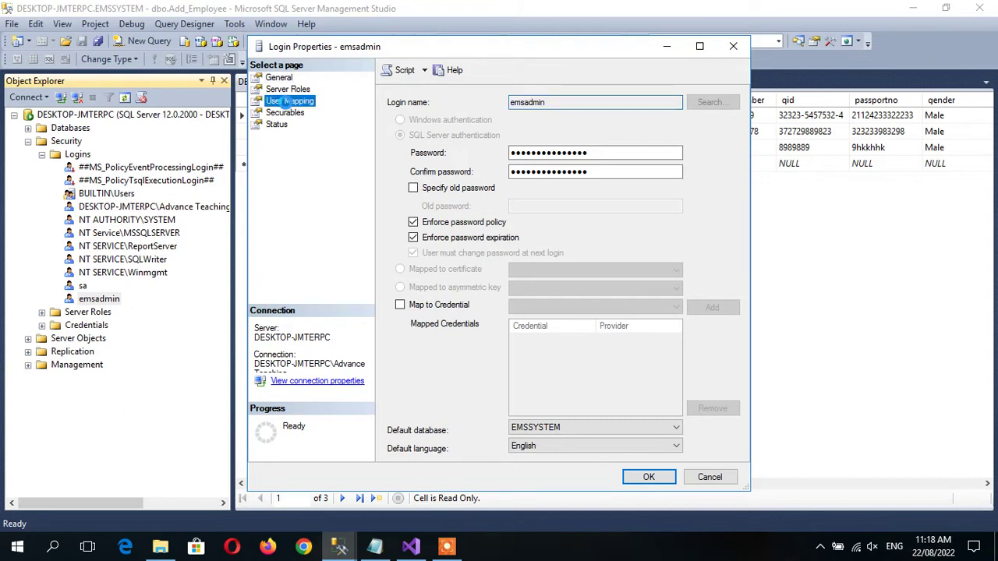
left_click(285, 101)
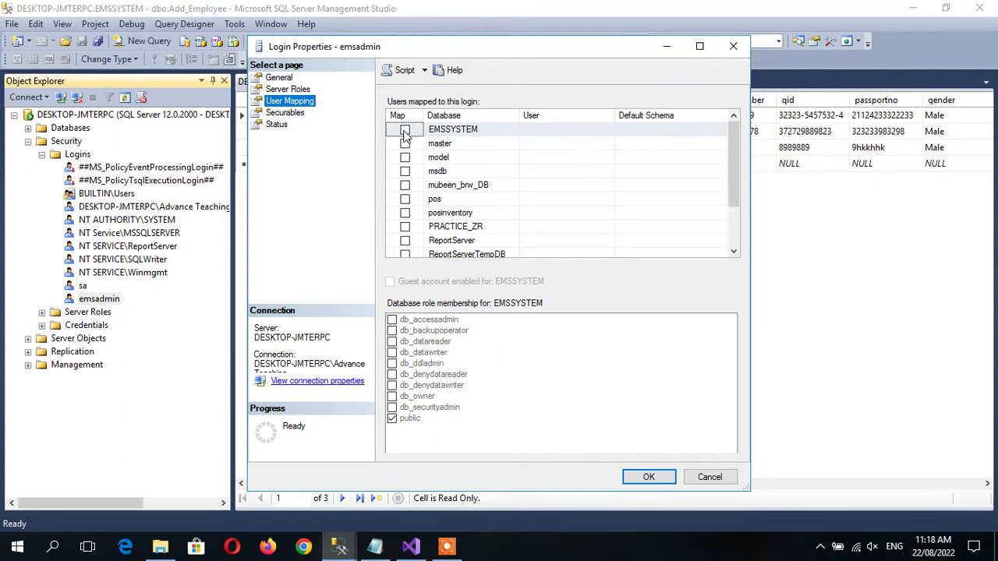
left_click(405, 130)
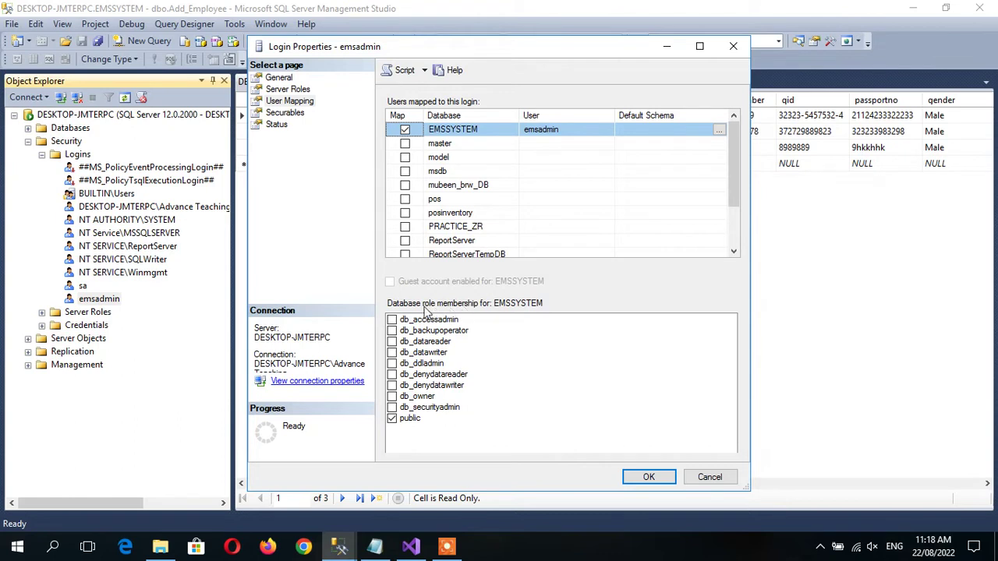
left_click(392, 397)
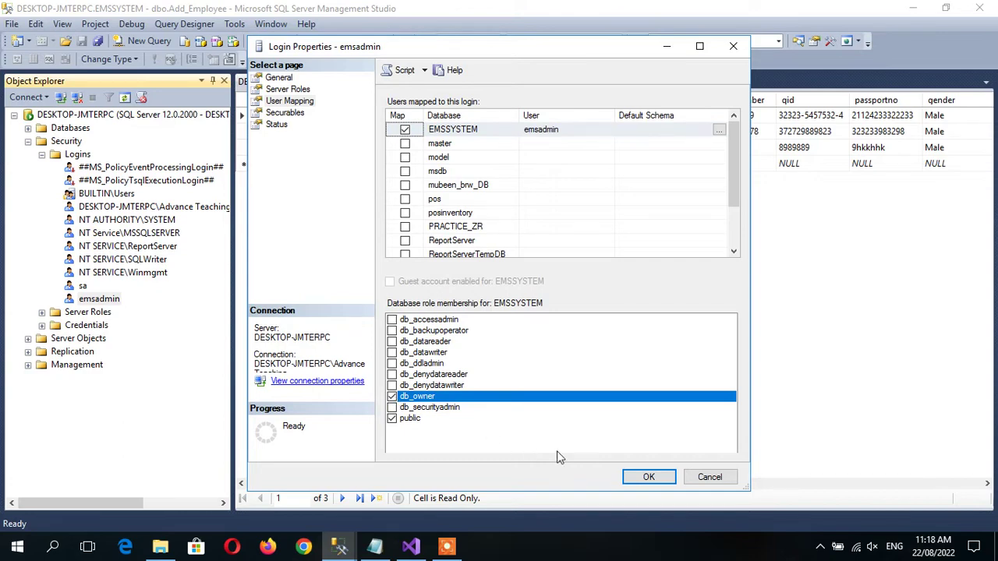
left_click(647, 477)
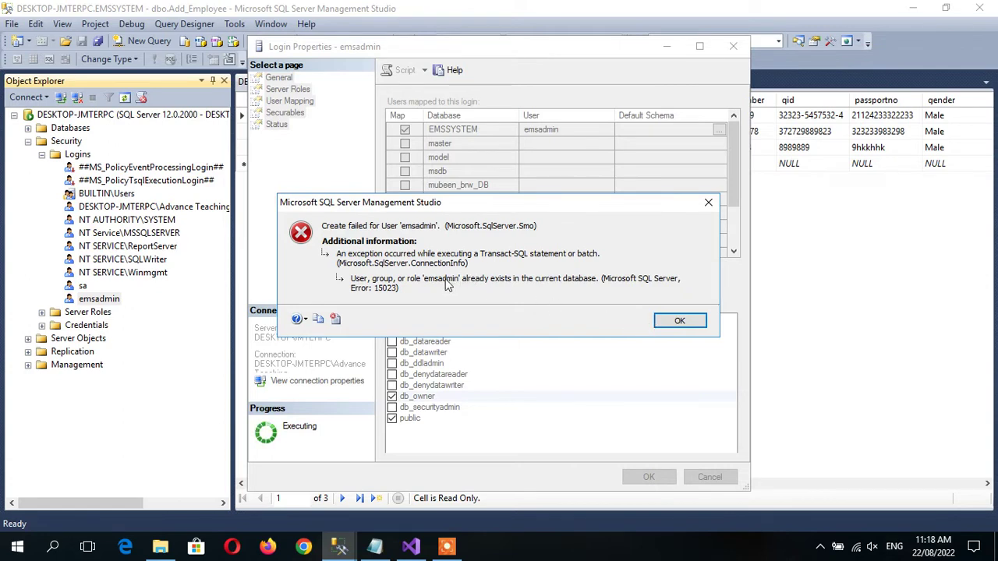
left_click(668, 320)
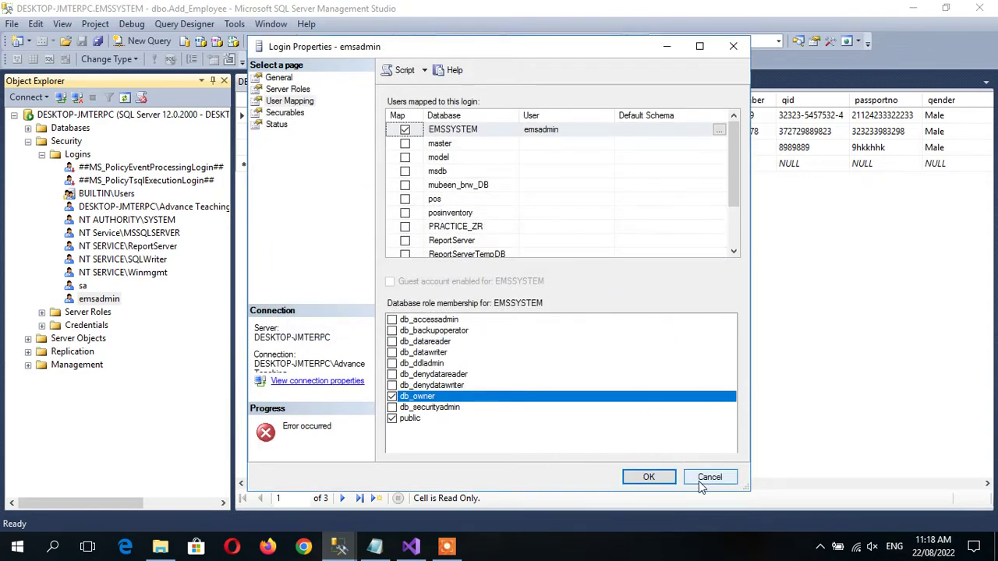
left_click(709, 477)
Delete the emsadmin user from EMSSYSTEM's Security > Users folder and collapse the tree again.
left_click(43, 154)
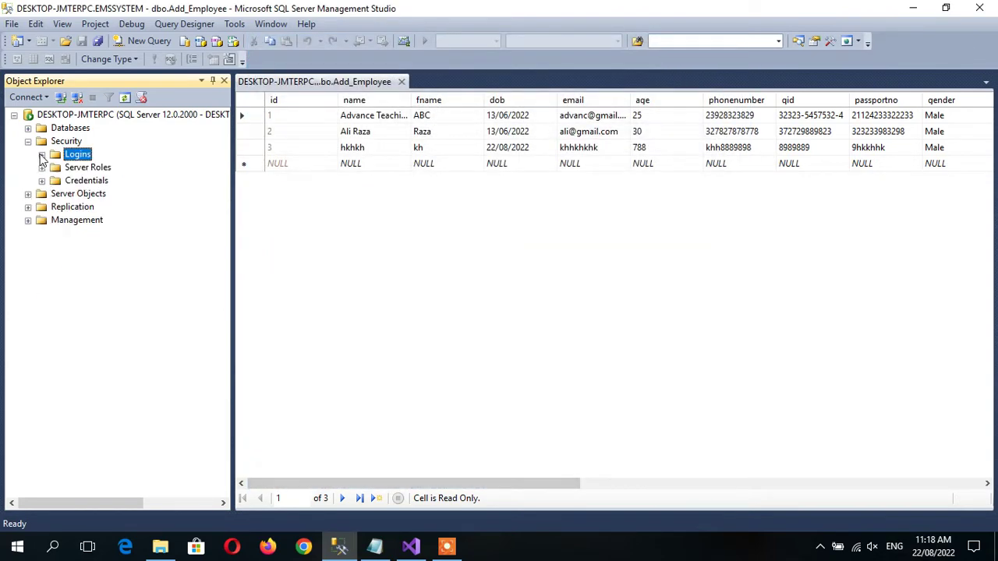
left_click(28, 128)
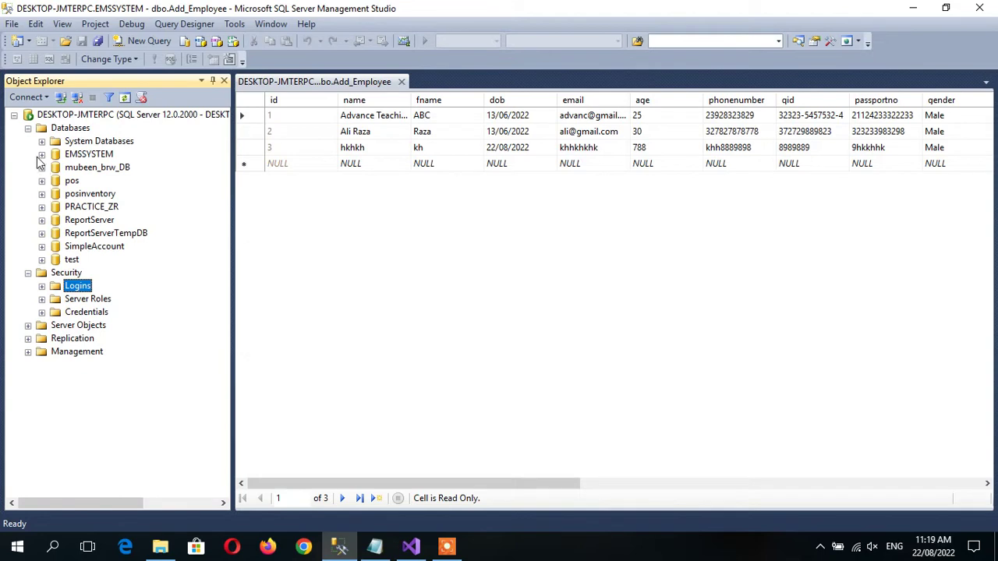
left_click(41, 154)
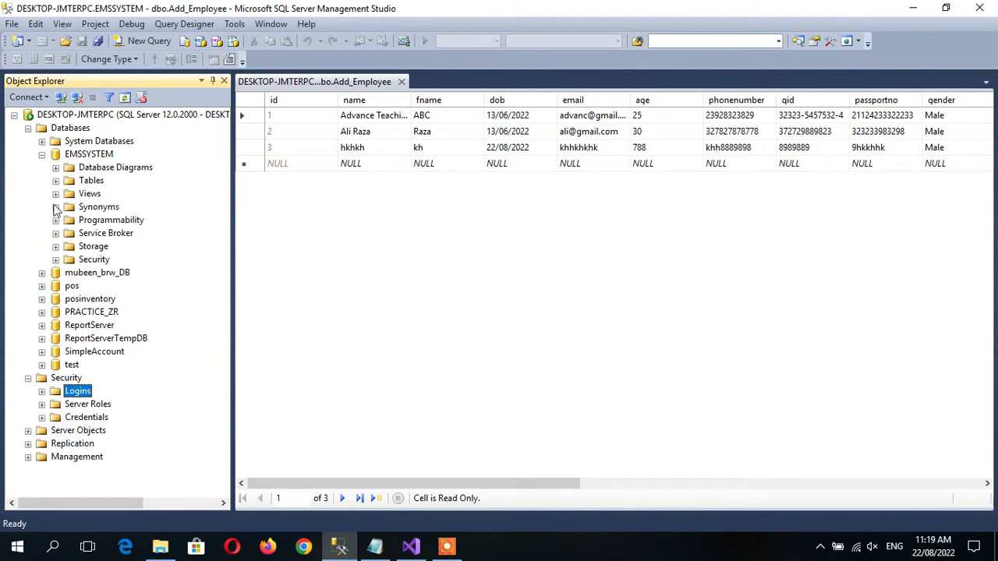
left_click(55, 260)
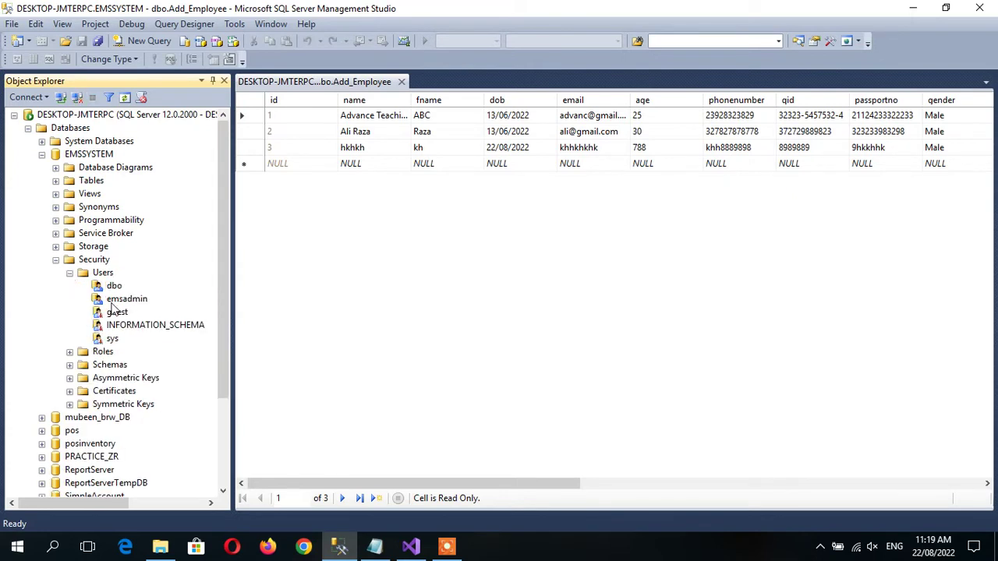
left_click(127, 298)
right_click(126, 298)
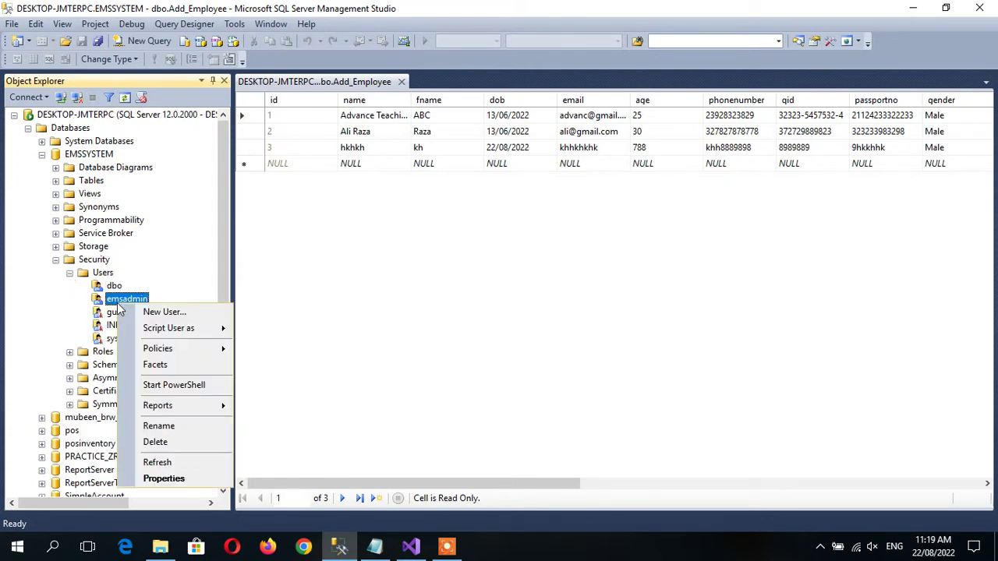
left_click(156, 443)
left_click(646, 477)
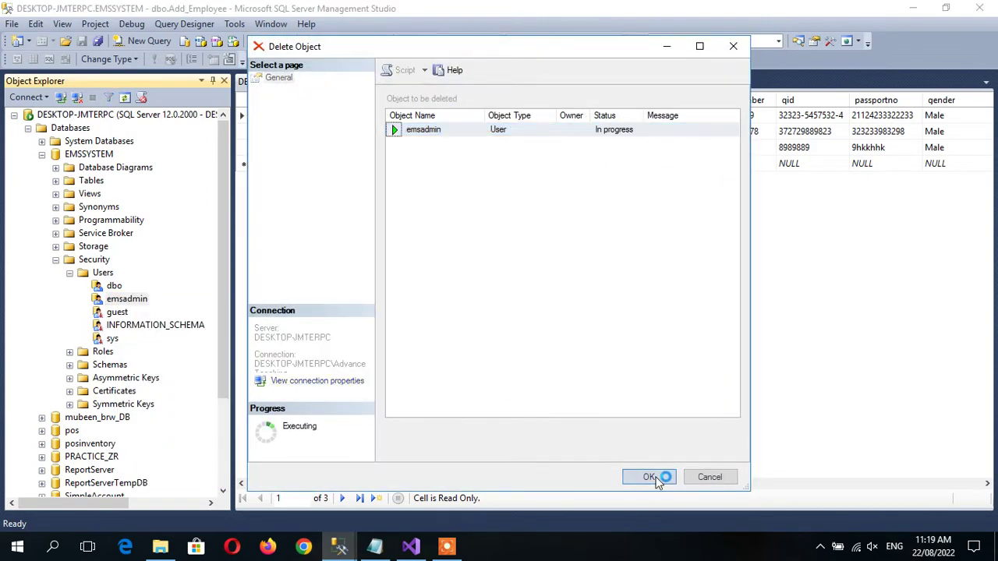
left_click(56, 261)
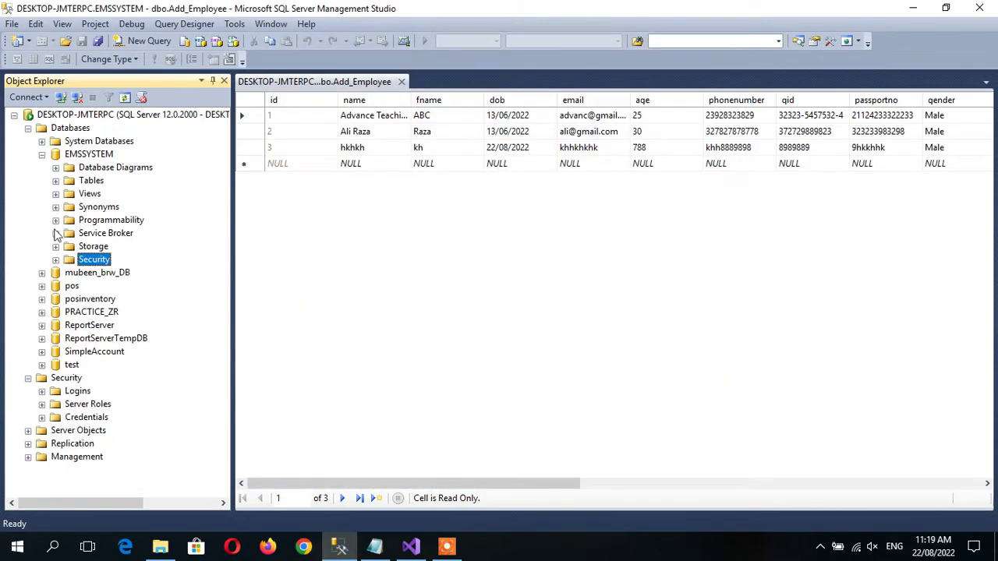
left_click(41, 155)
left_click(28, 128)
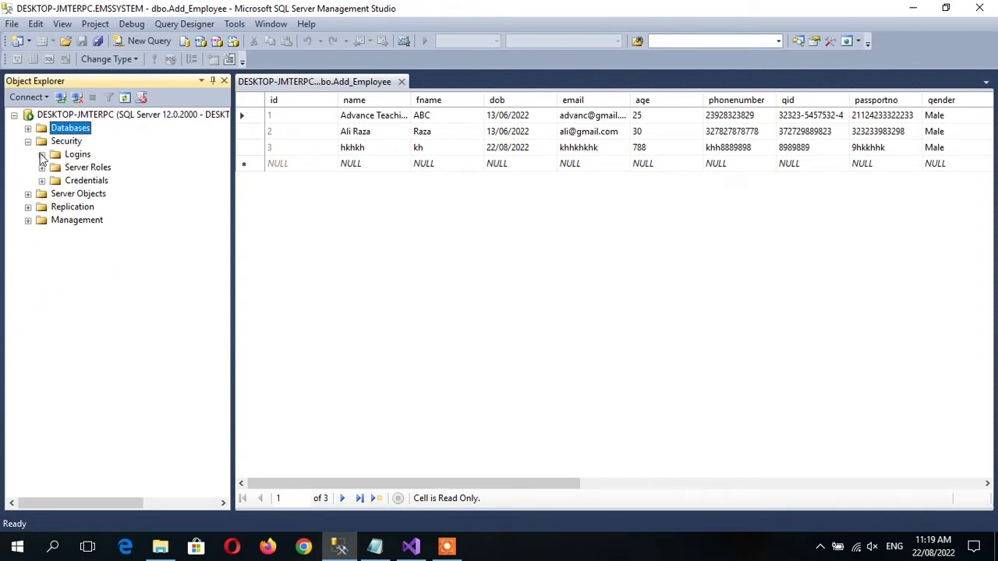
In emsadmin's login properties, map it to EMSSYSTEM with the db_owner role and save.
left_click(41, 154)
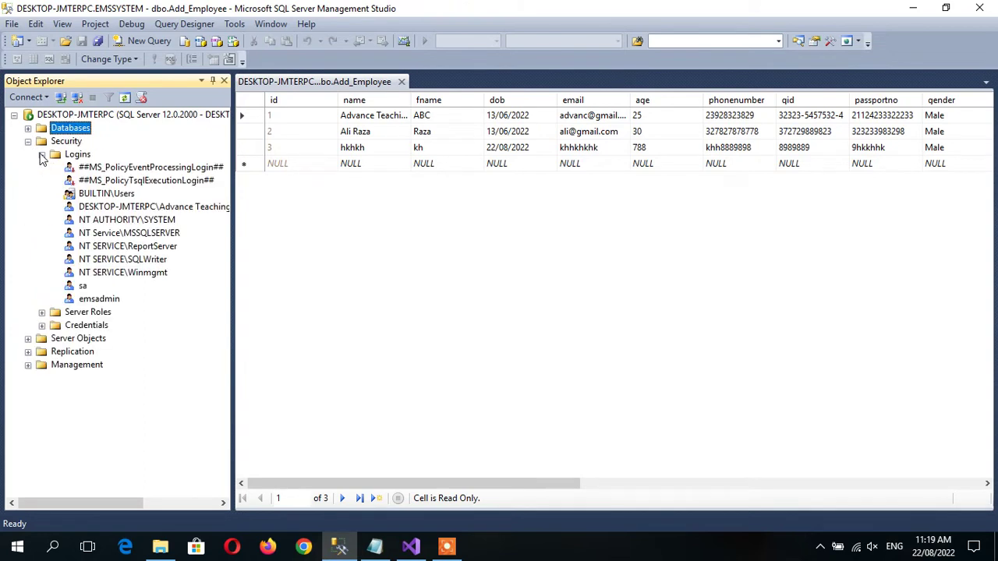
left_click(94, 302)
double_click(94, 302)
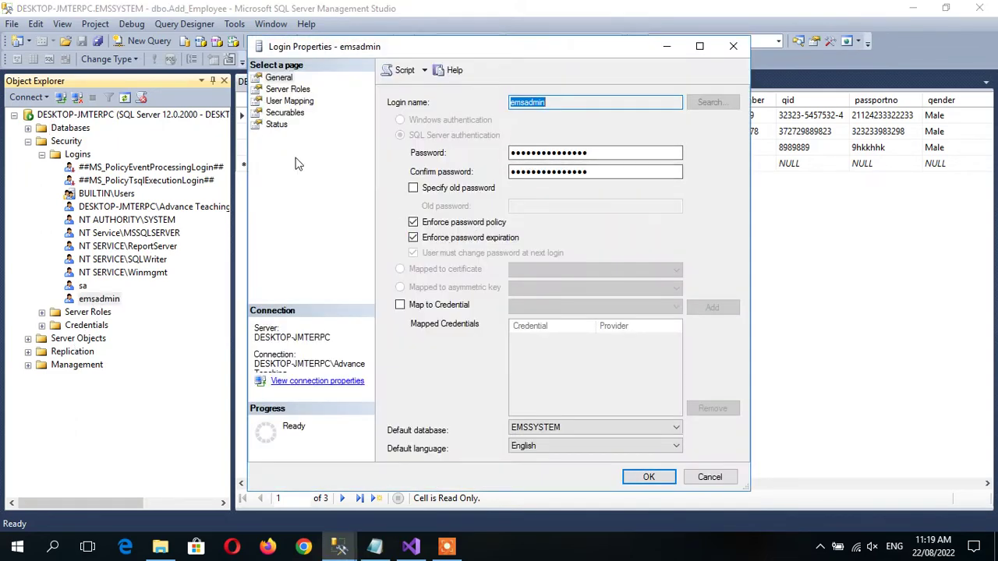
left_click(286, 101)
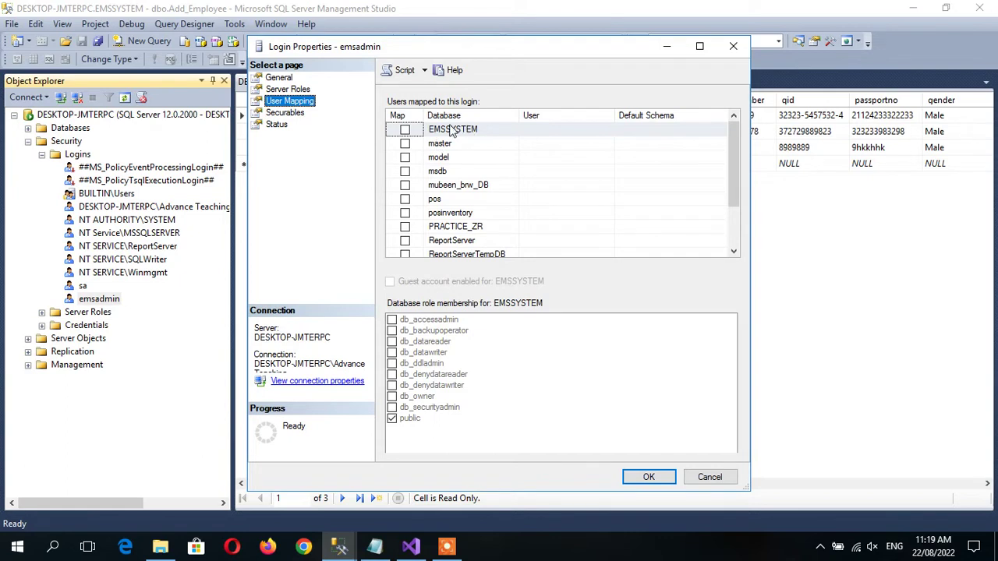
left_click(405, 130)
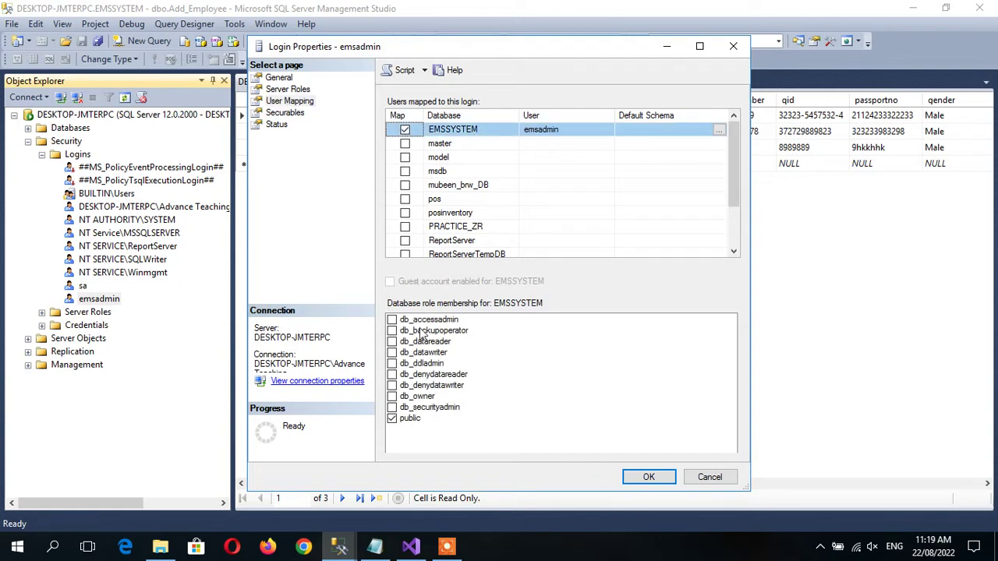
left_click(408, 398)
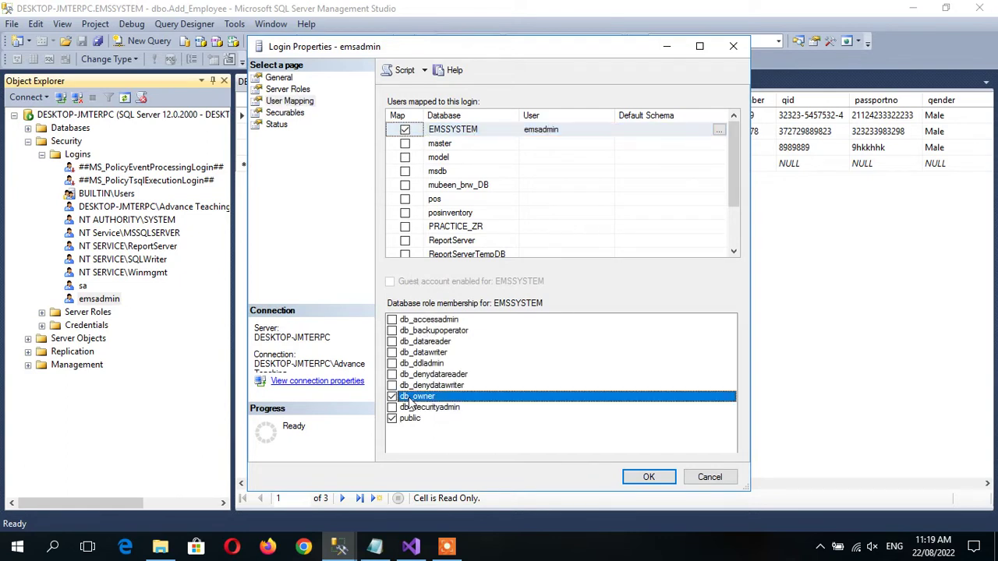
left_click(650, 477)
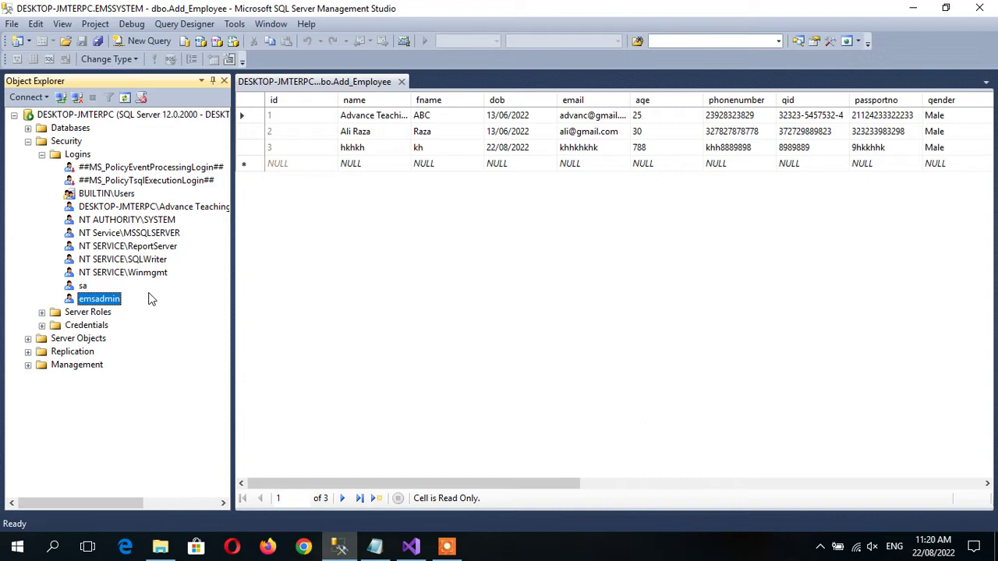
left_click(42, 154)
left_click(28, 141)
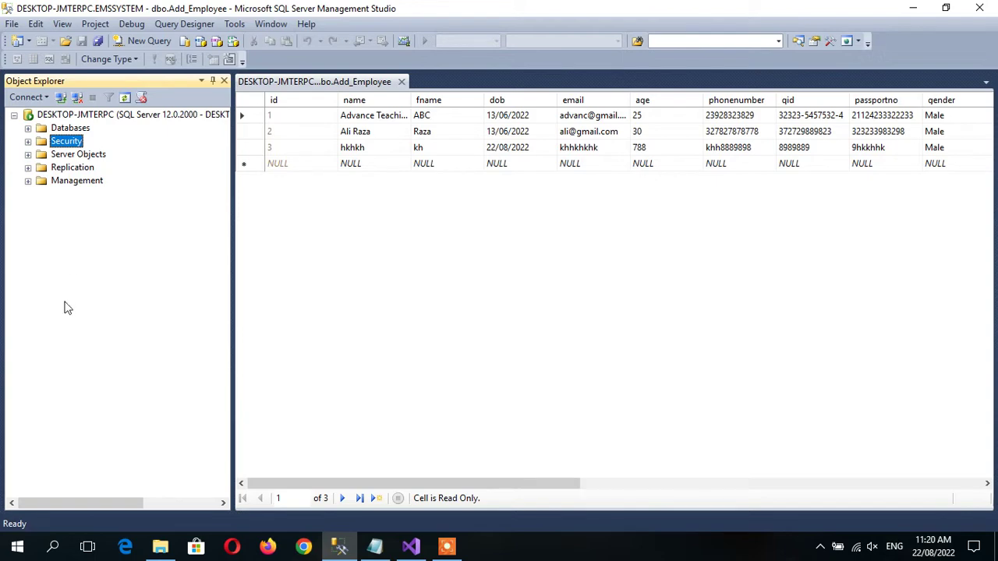
key("super")
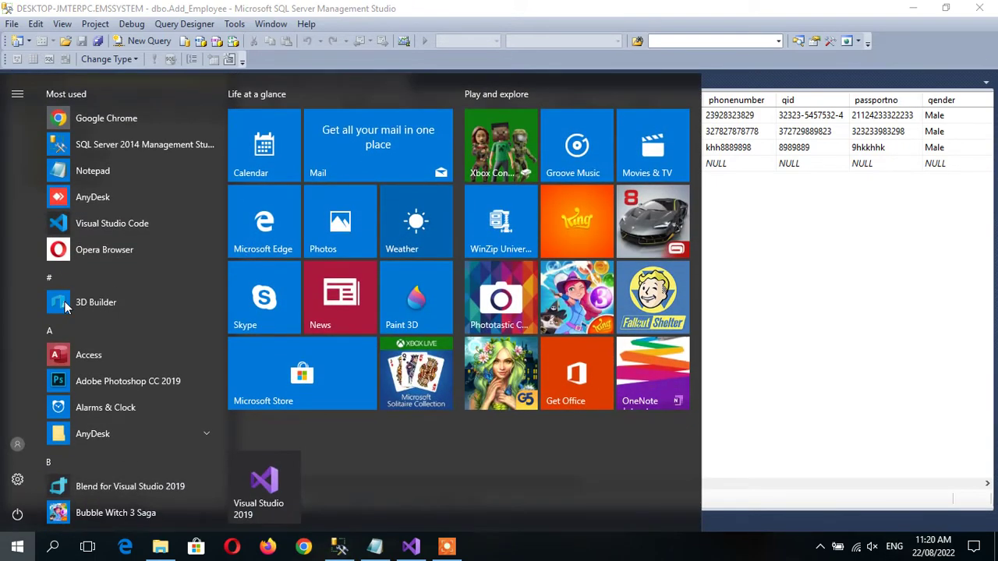
key("super")
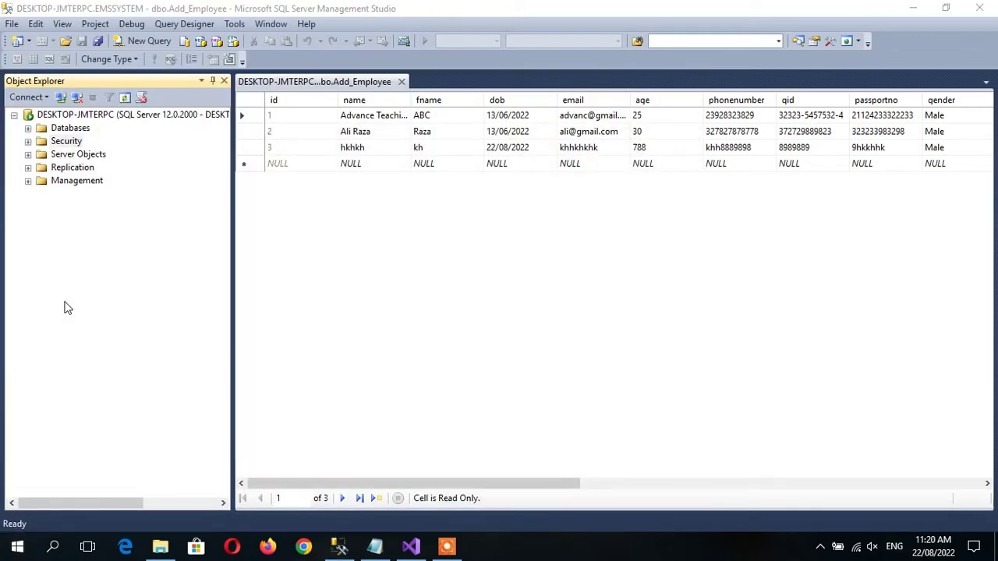
key("super")
type("sqls")
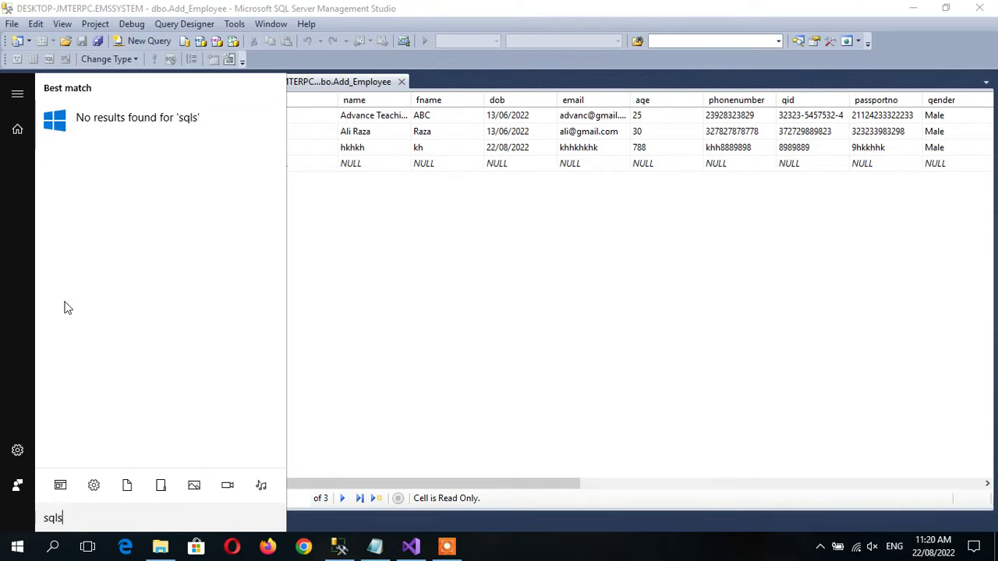
type("ee")
key("BackSpace")
key("BackSpace")
key("BackSpace")
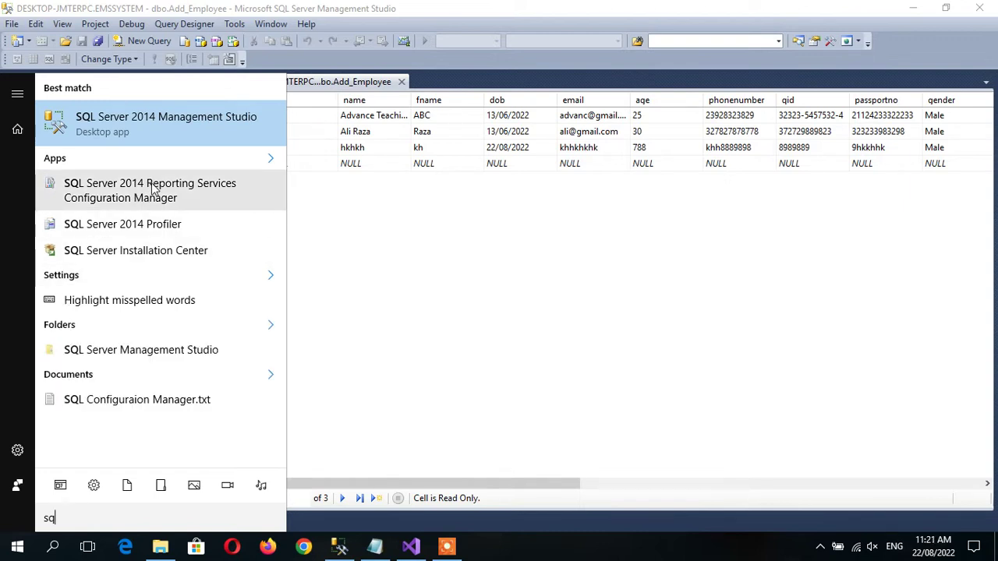
left_click(475, 291)
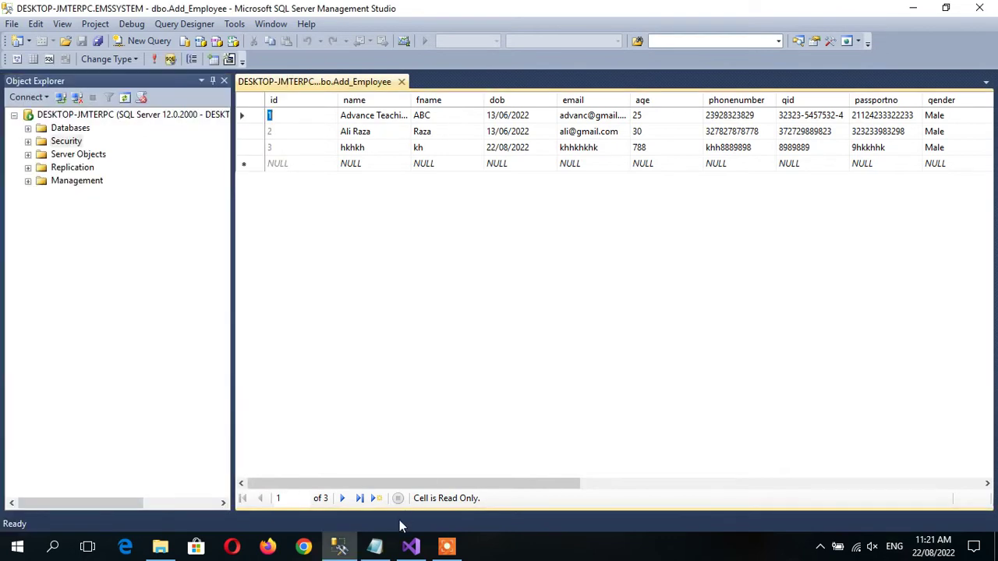
Copy the C:\Windows\SysWOW64\SQLServerManager12.msc path from the Notepad notes.
left_click(386, 548)
left_click(388, 269)
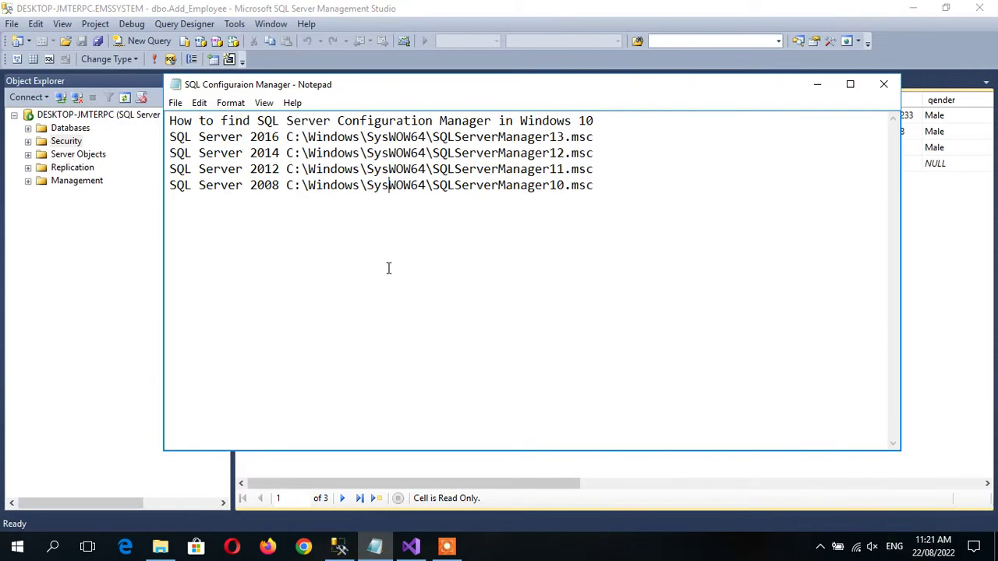
left_click_drag(170, 136, 636, 141)
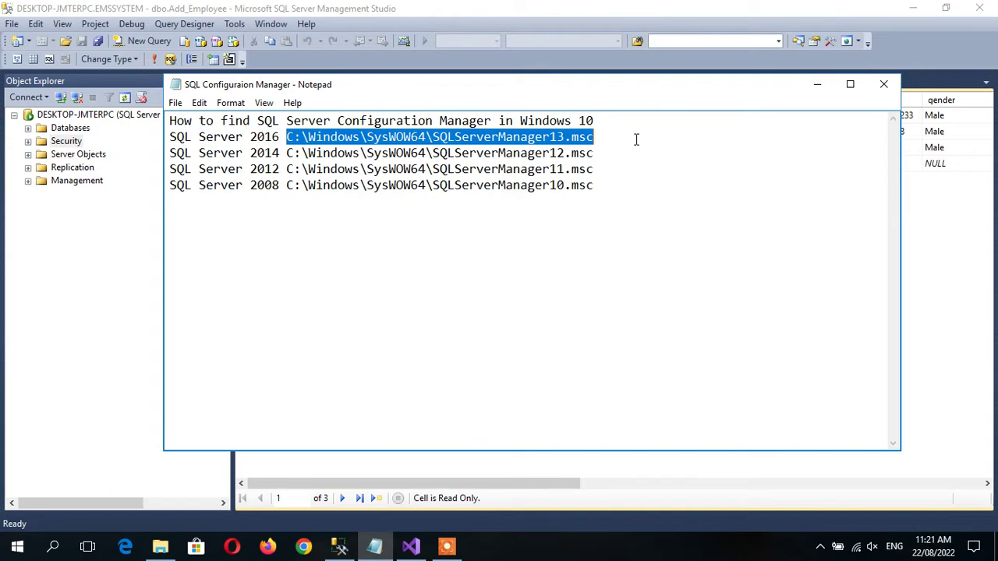
left_click(259, 155)
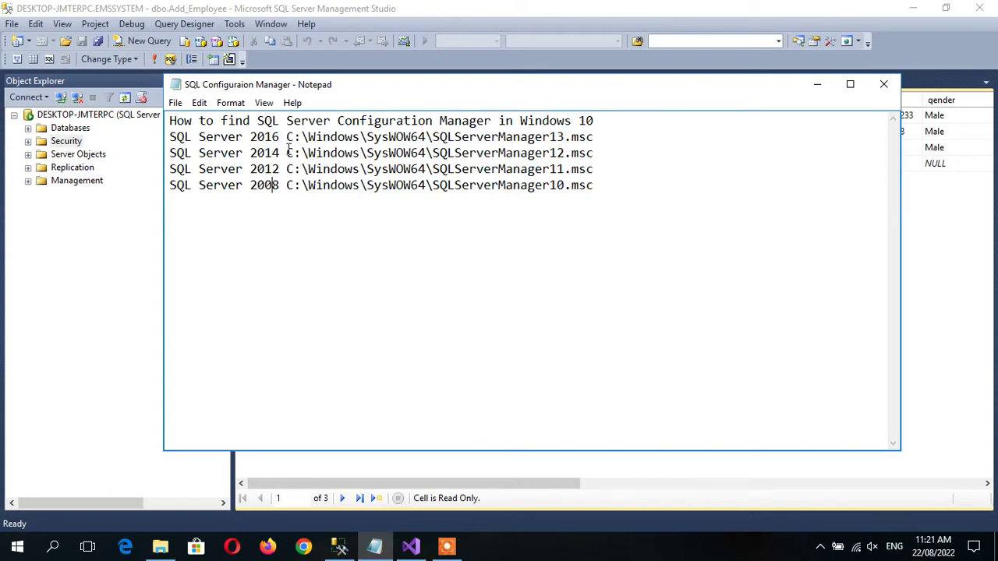
left_click_drag(287, 153, 629, 150)
key("ctrl+c")
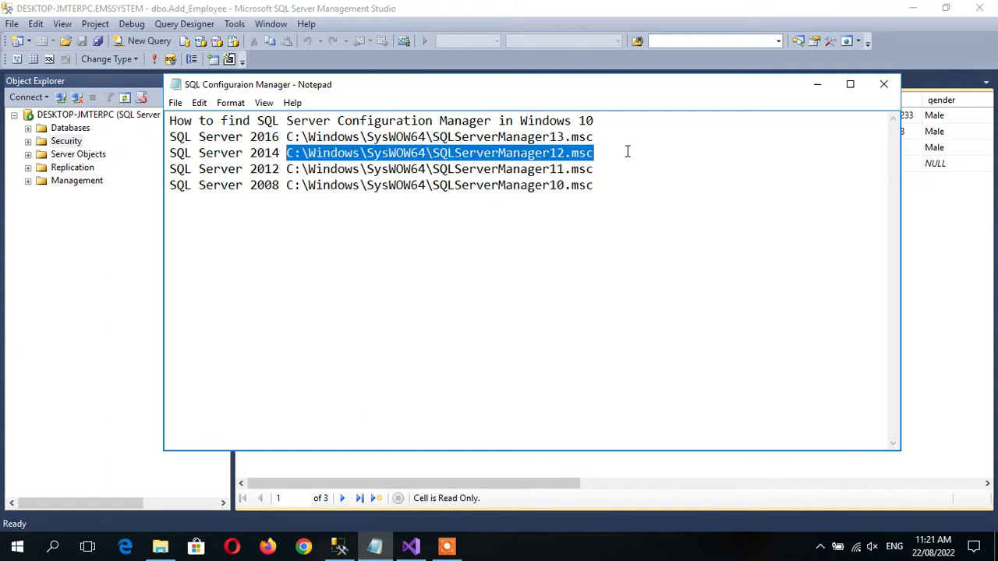
left_click(160, 546)
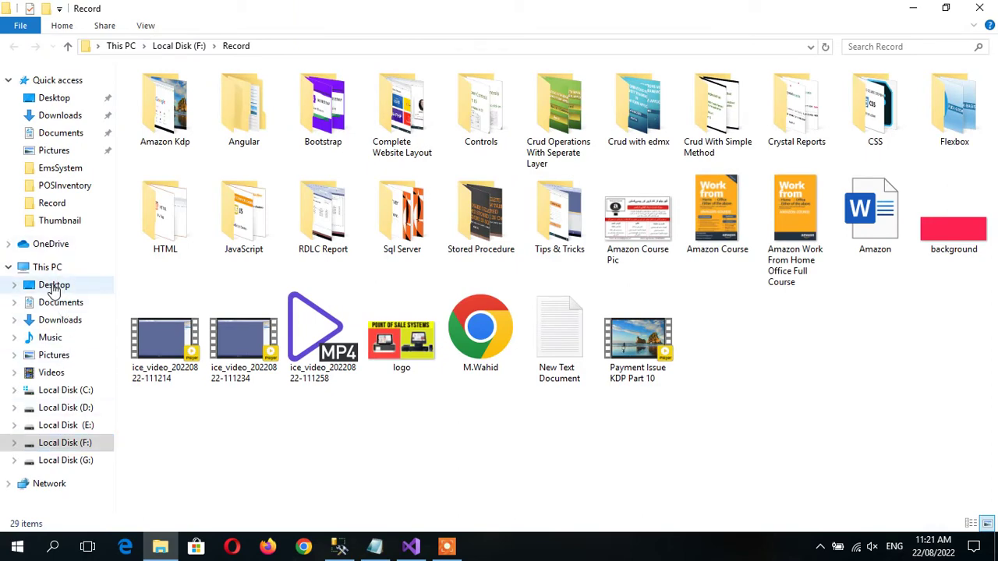
Paste the SQLServerManager12.msc path into File Explorer's address bar to launch Configuration Manager.
left_click(48, 268)
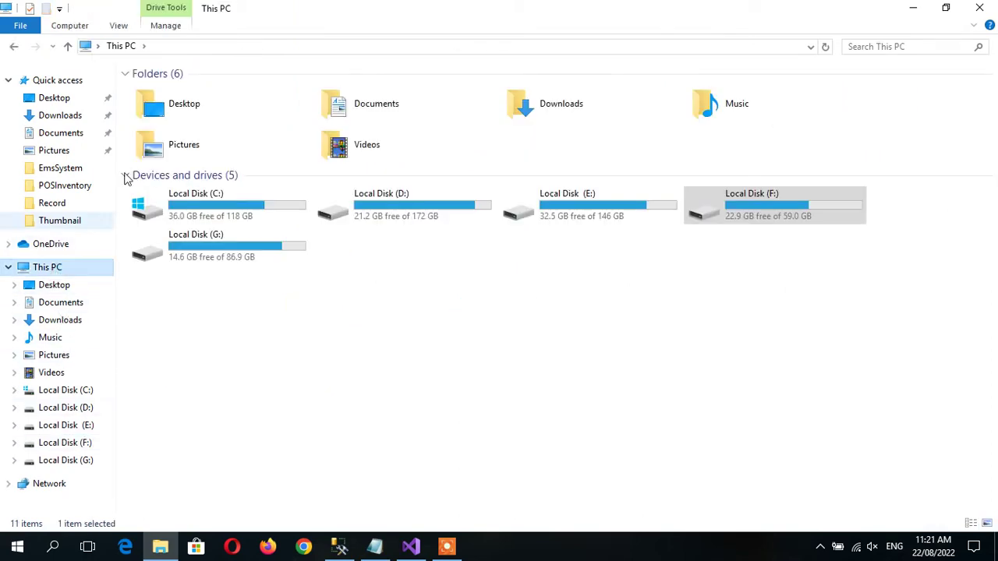
left_click(174, 47)
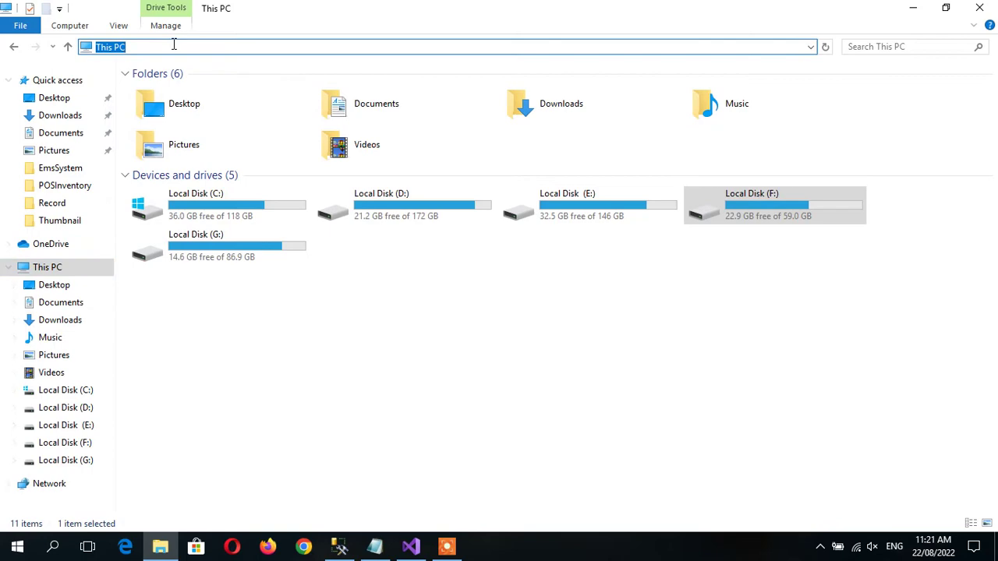
key("ctrl+v")
key("Home")
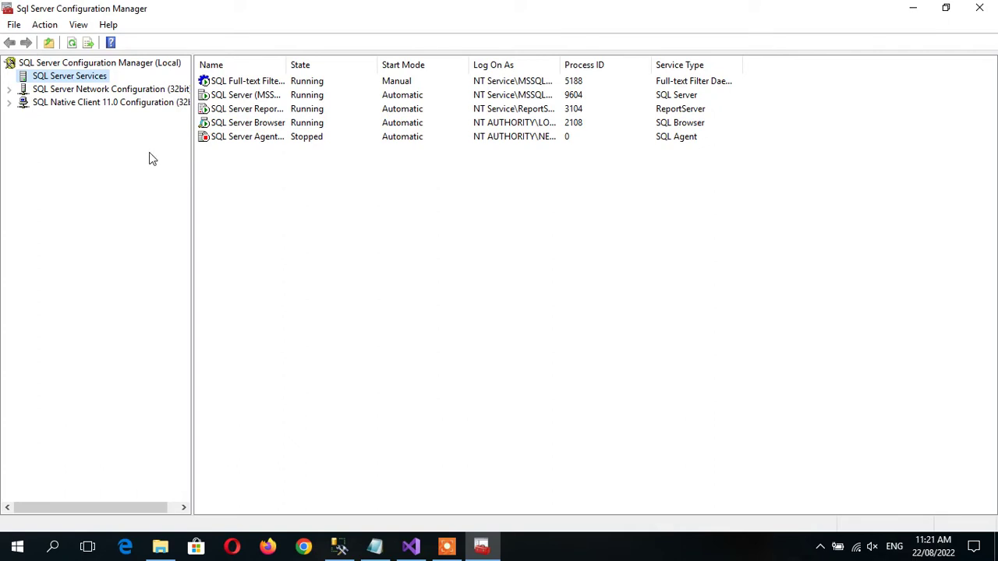
Under Protocols for MSSQLSERVER, disable the TCP/IP protocol and acknowledge the restart warning.
left_click(74, 91)
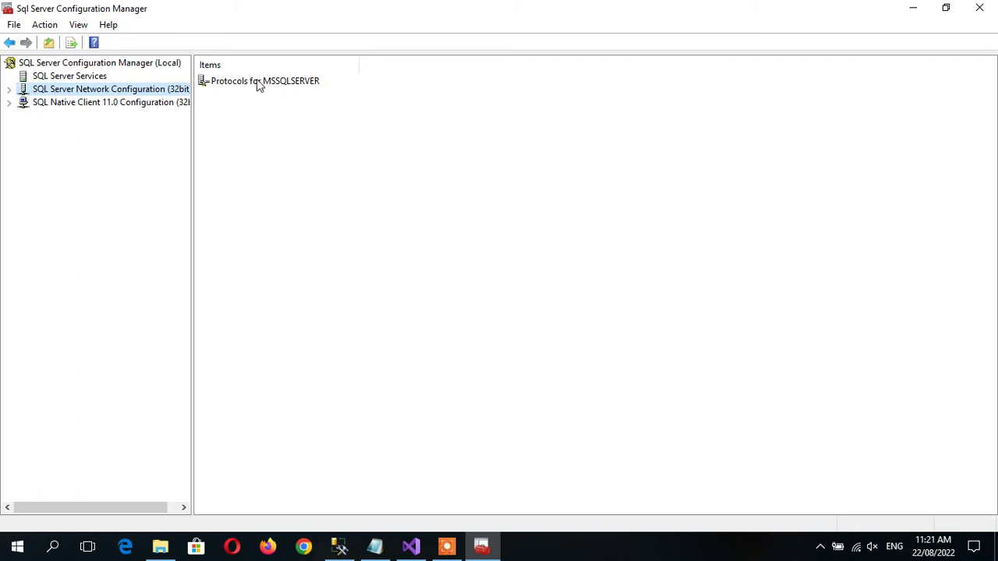
left_click(259, 86)
double_click(260, 82)
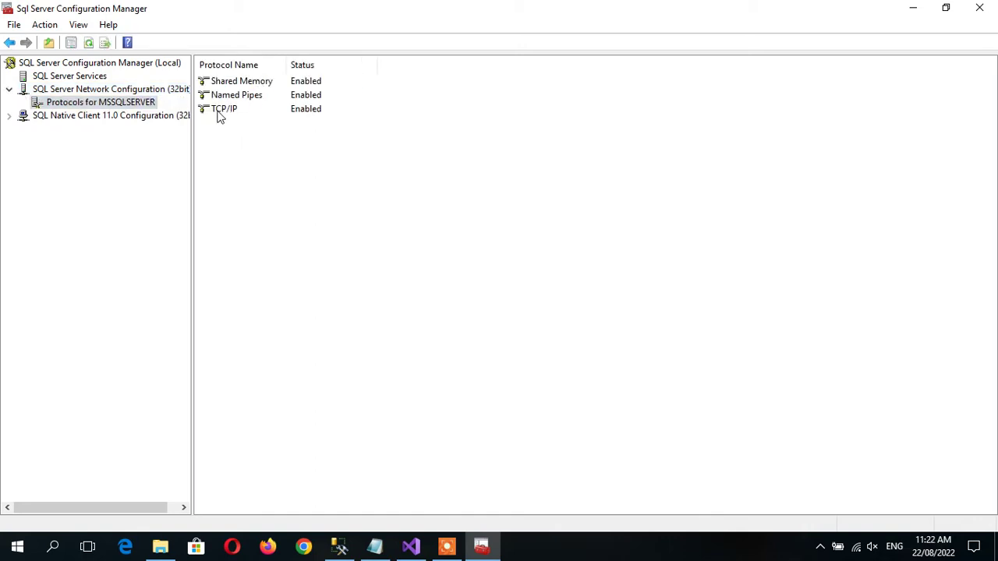
left_click(269, 110)
right_click(268, 106)
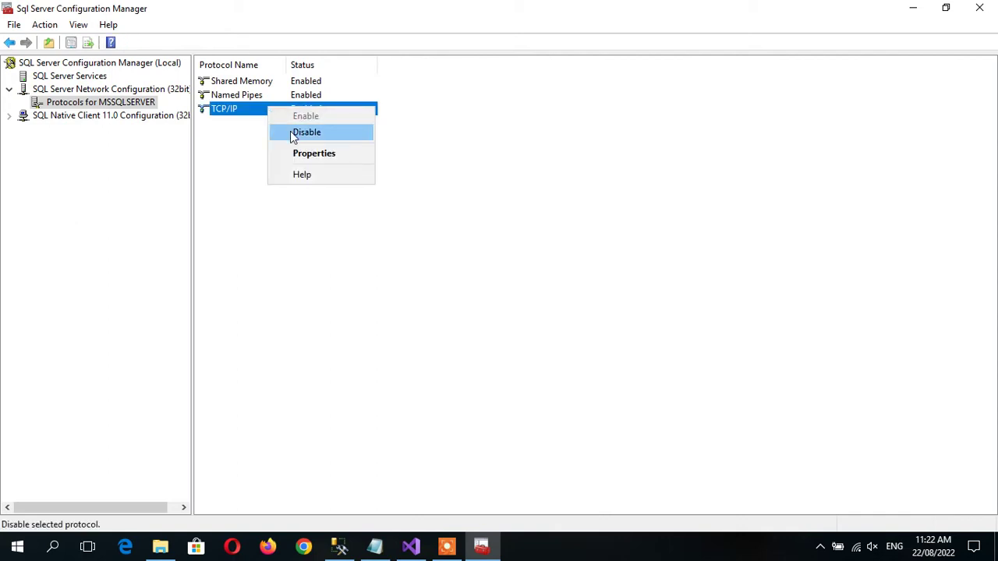
left_click(292, 131)
left_click(603, 309)
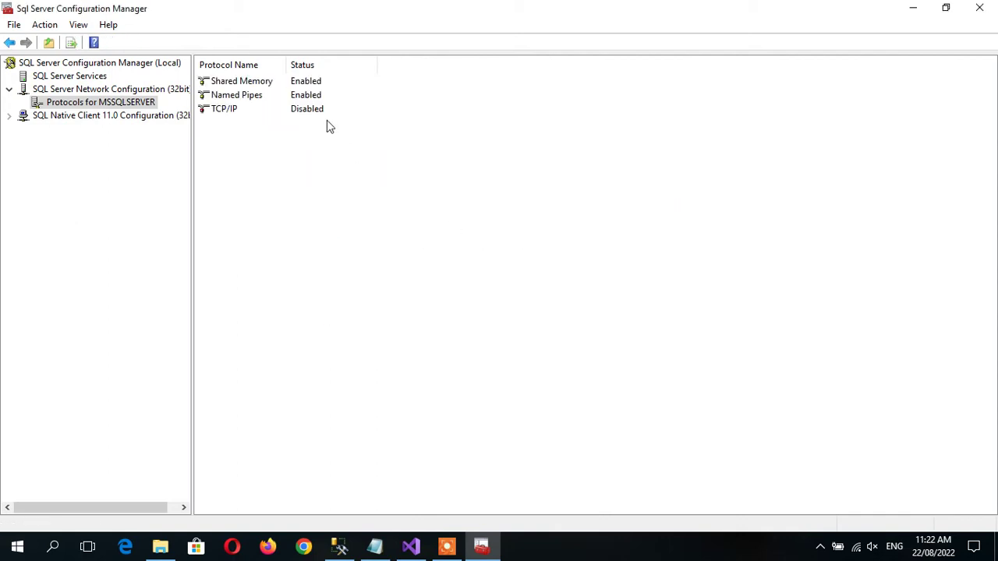
Re-enable TCP/IP and bring up its TCP/IP Properties dialog.
left_click(304, 117)
right_click(304, 117)
left_click(312, 121)
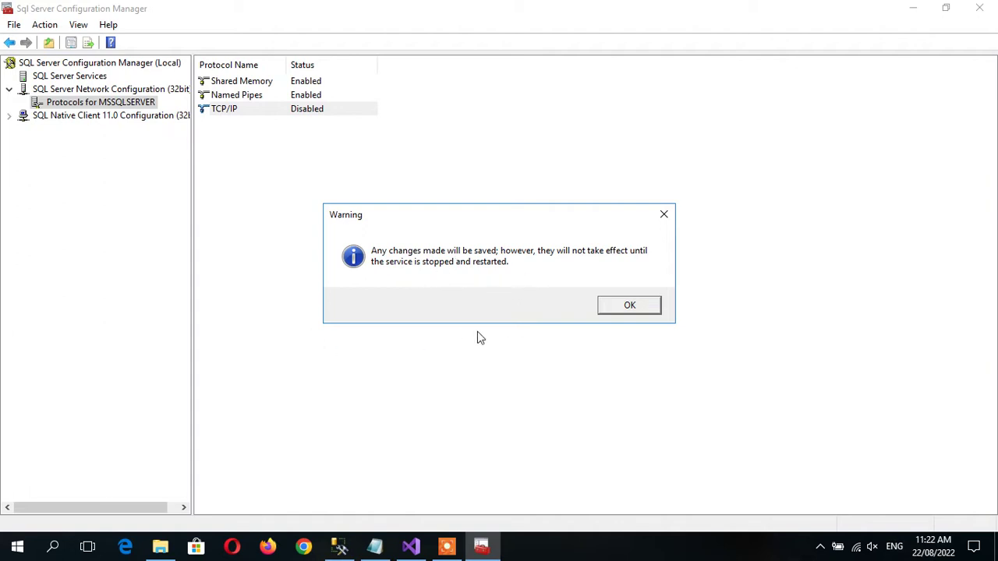
left_click(632, 308)
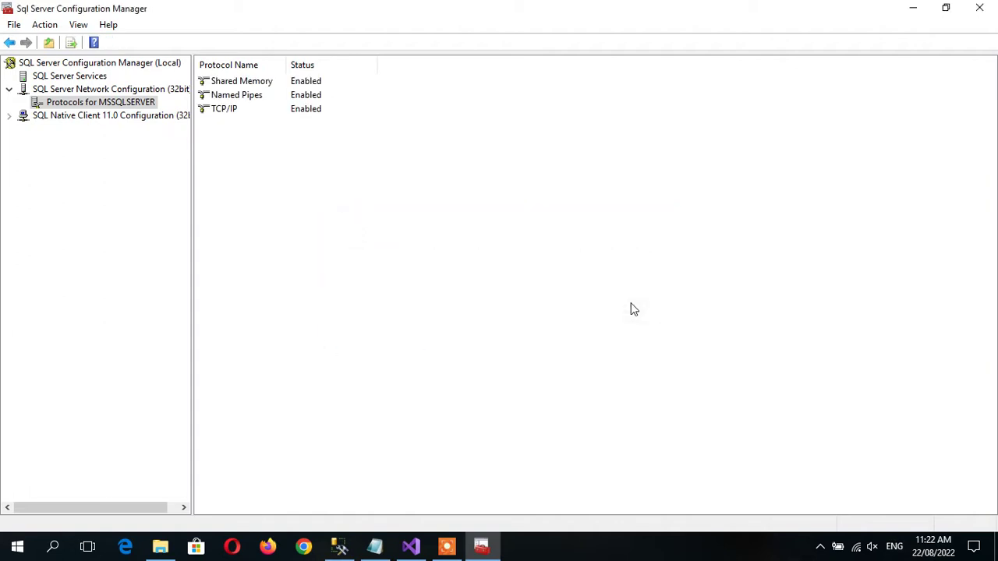
left_click(303, 112)
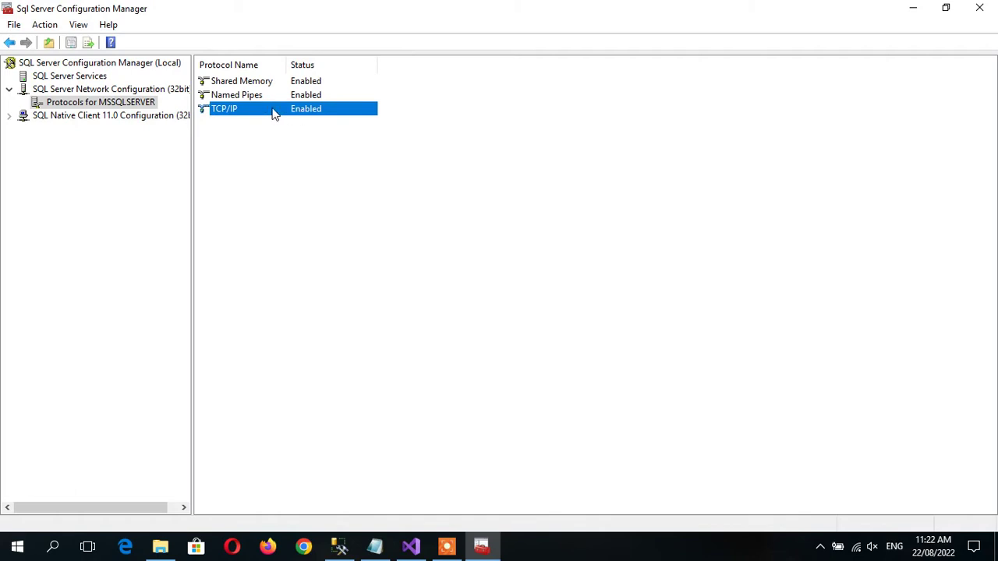
double_click(225, 112)
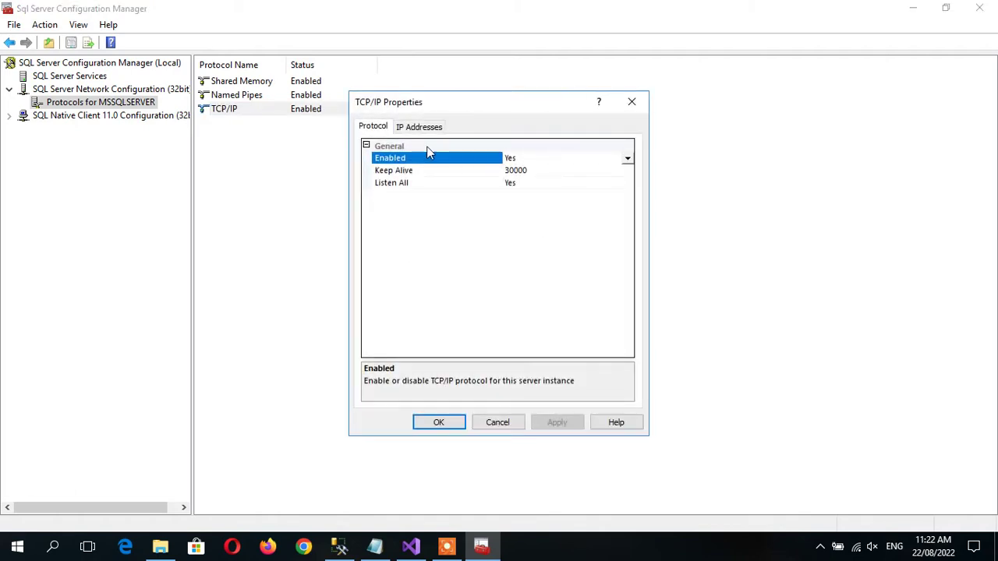
Check on the IP Addresses tab that IPAll's TCP Port is 1433, then close TCP/IP Properties with OK.
left_click(417, 126)
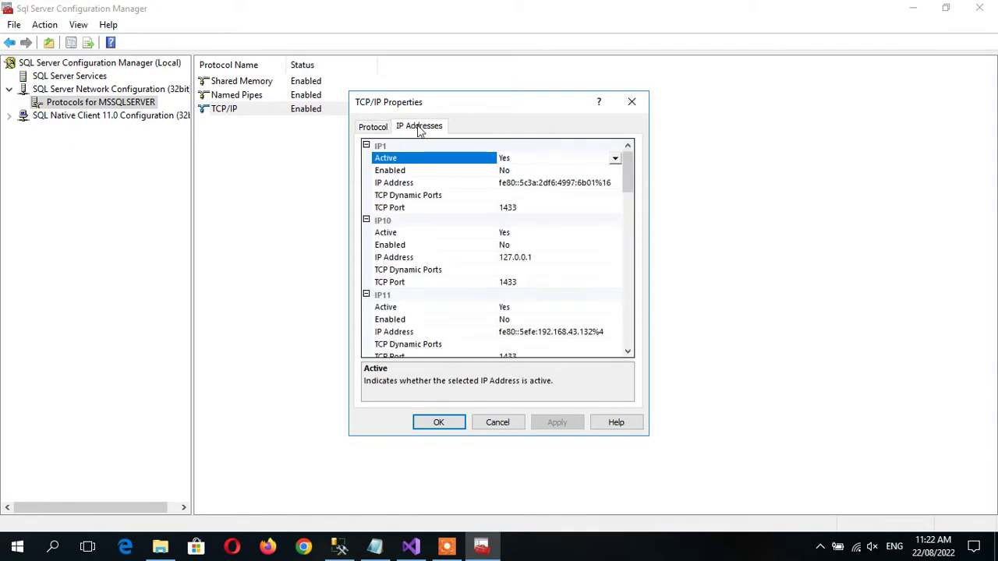
left_click_drag(633, 178, 623, 340)
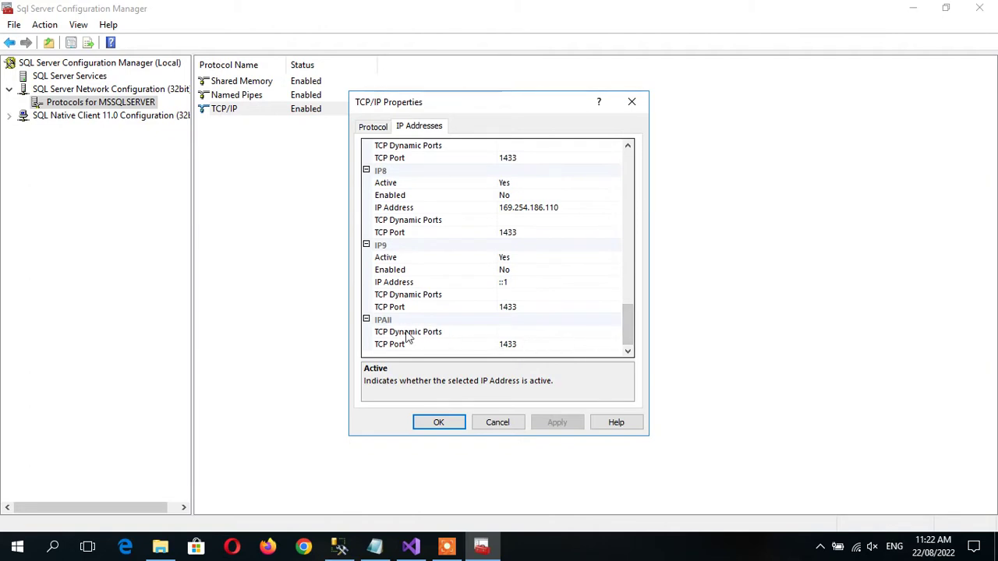
left_click(524, 332)
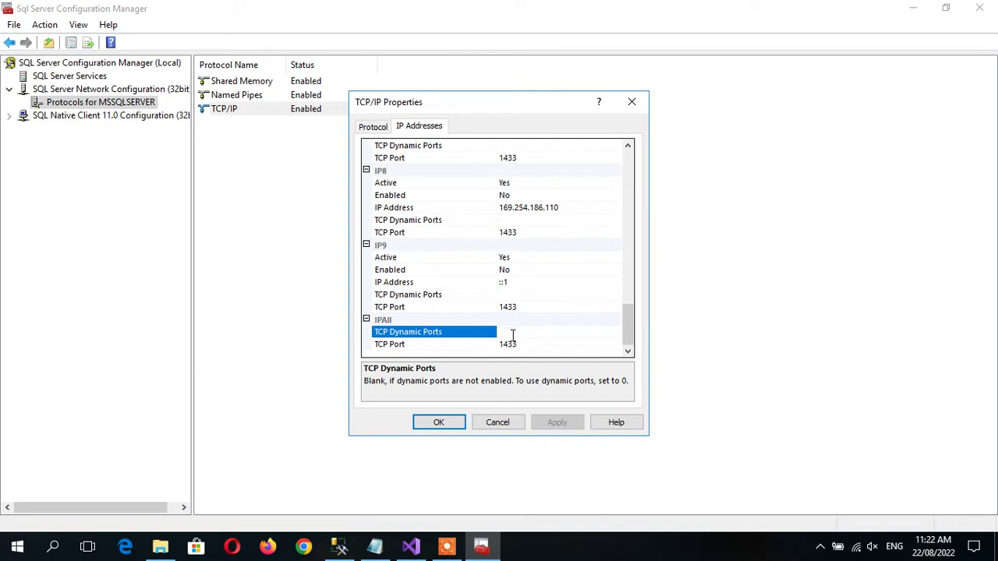
left_click(528, 346)
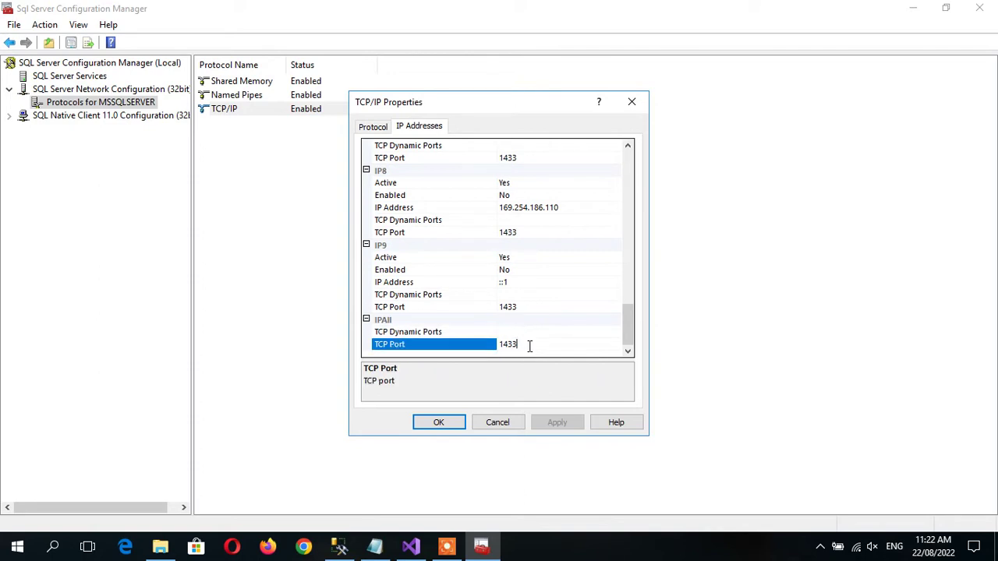
left_click_drag(517, 345, 499, 349)
left_click(528, 348)
left_click(439, 421)
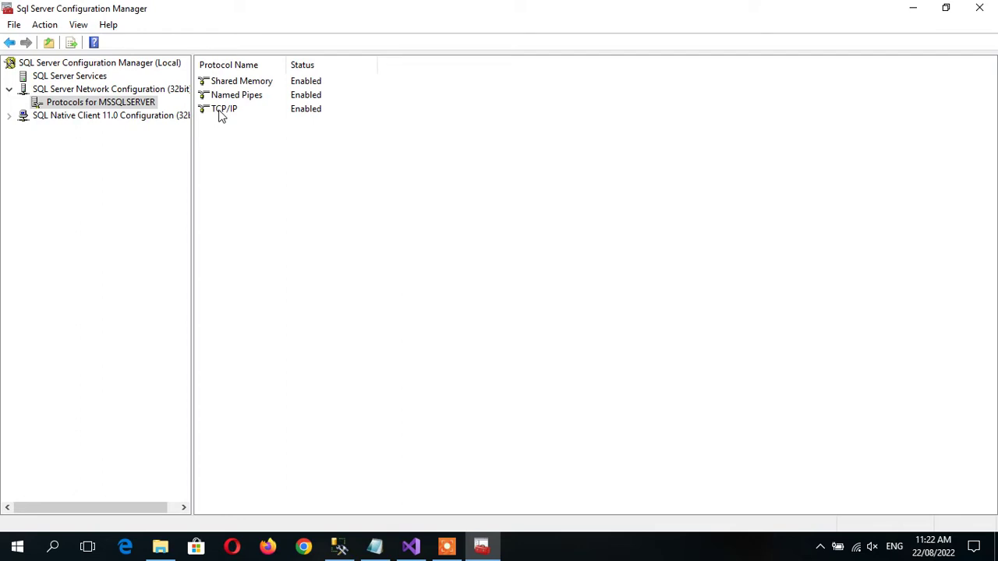
Restart the SQL Server (MSSQLSERVER) service from the SQL Server Services list.
left_click(55, 78)
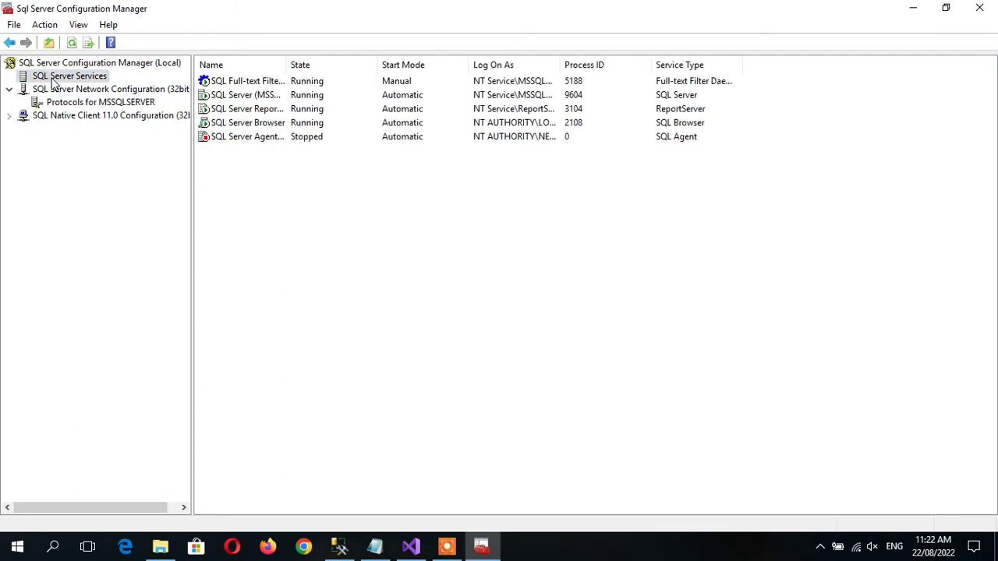
left_click(330, 96)
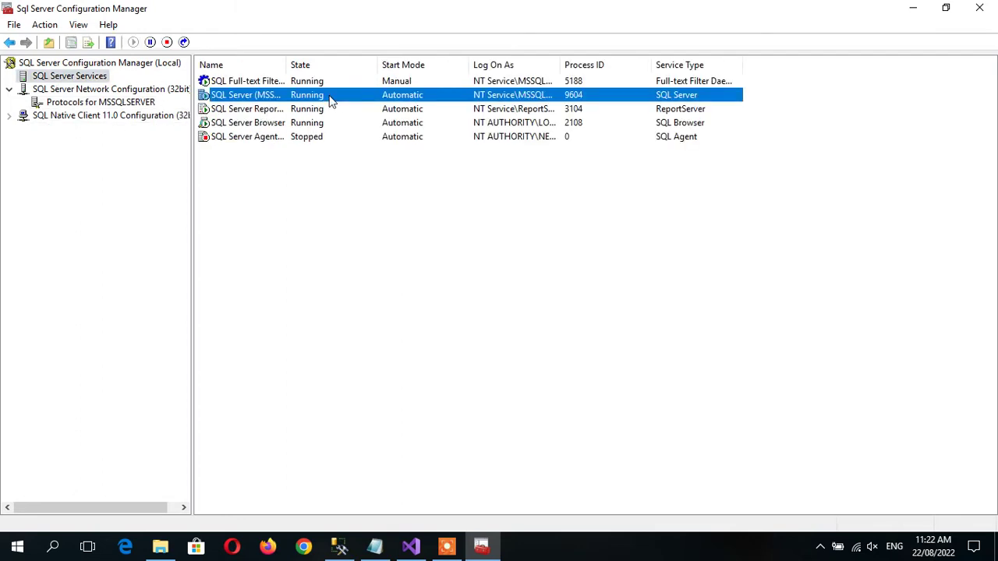
right_click(330, 98)
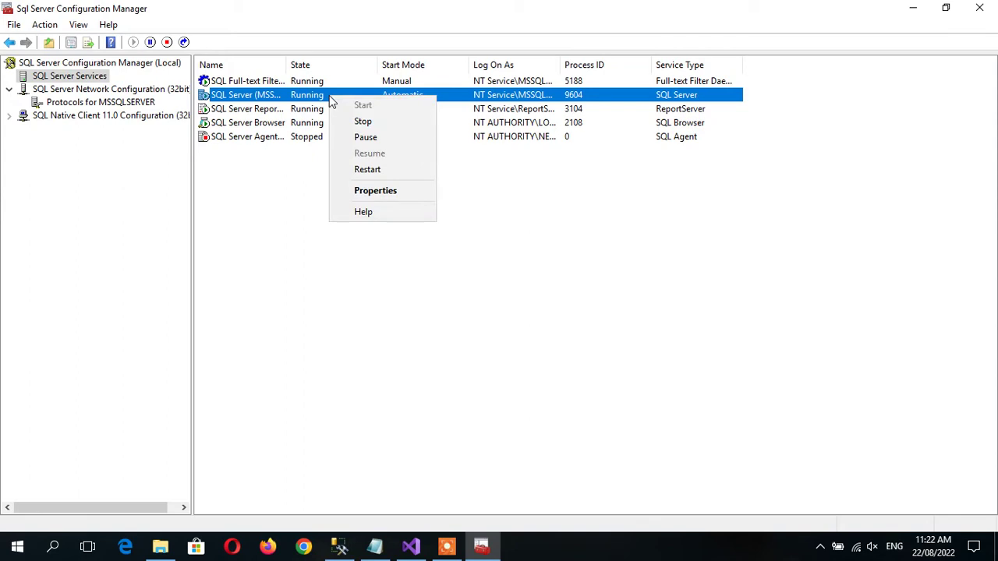
left_click(362, 169)
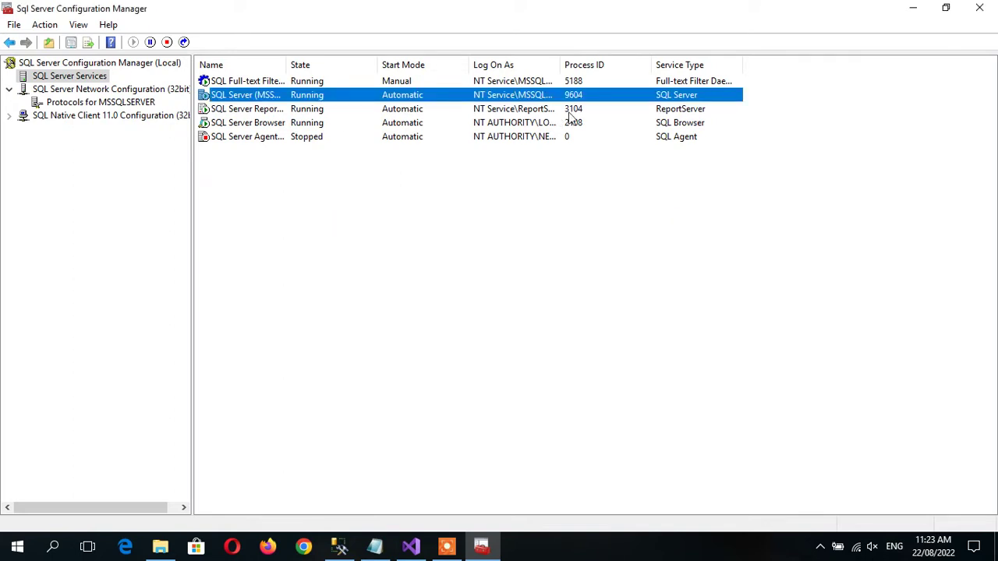
Close Configuration Manager and search the Start menu for 'fire'.
left_click(980, 7)
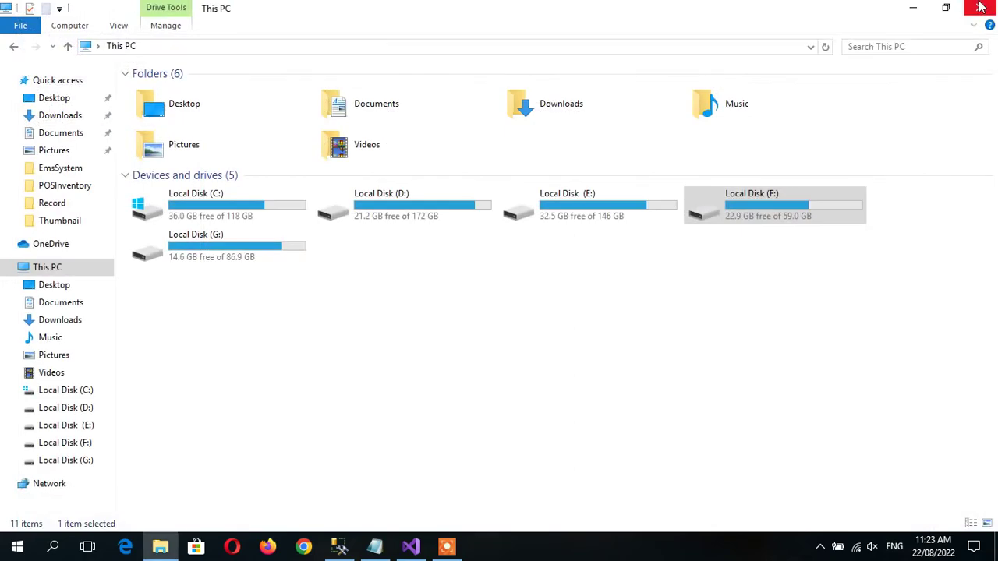
left_click(466, 382)
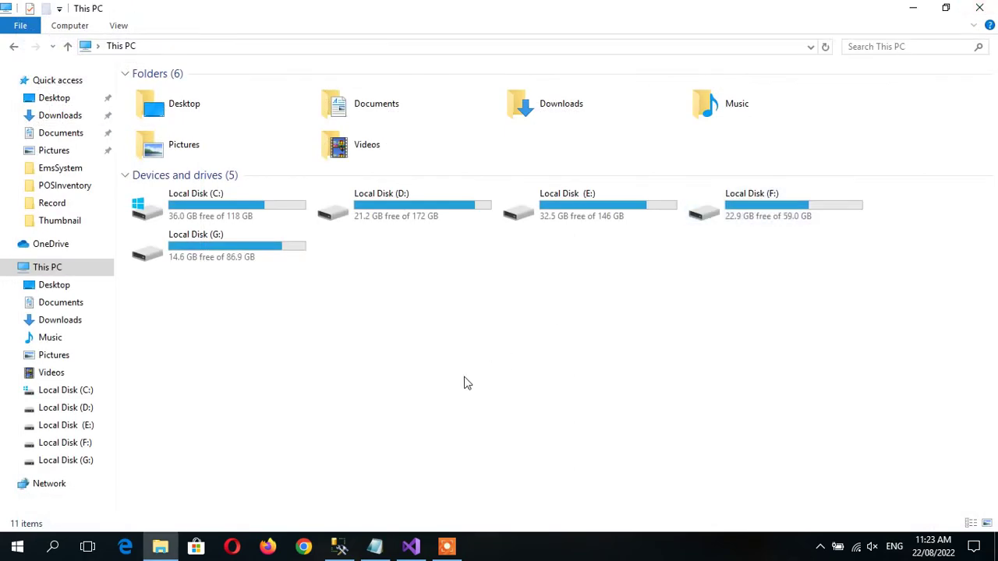
key("super")
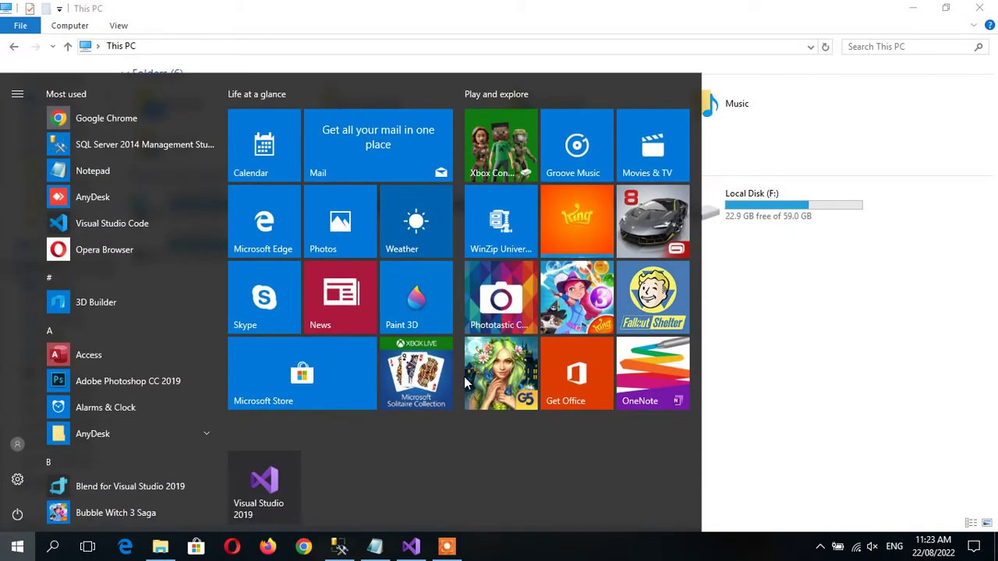
type("fire")
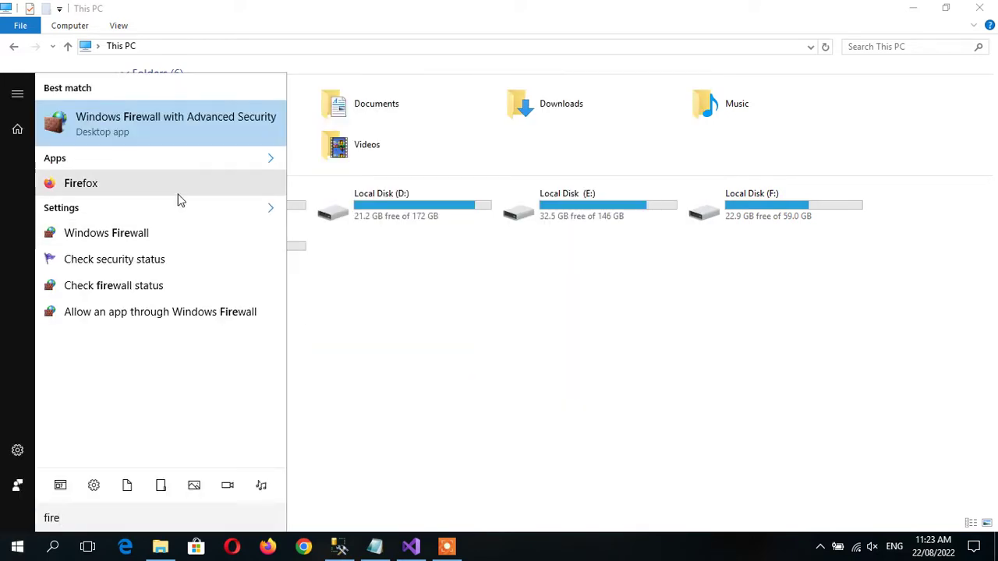
Launch Windows Firewall with Advanced Security from the Start search results.
left_click(157, 123)
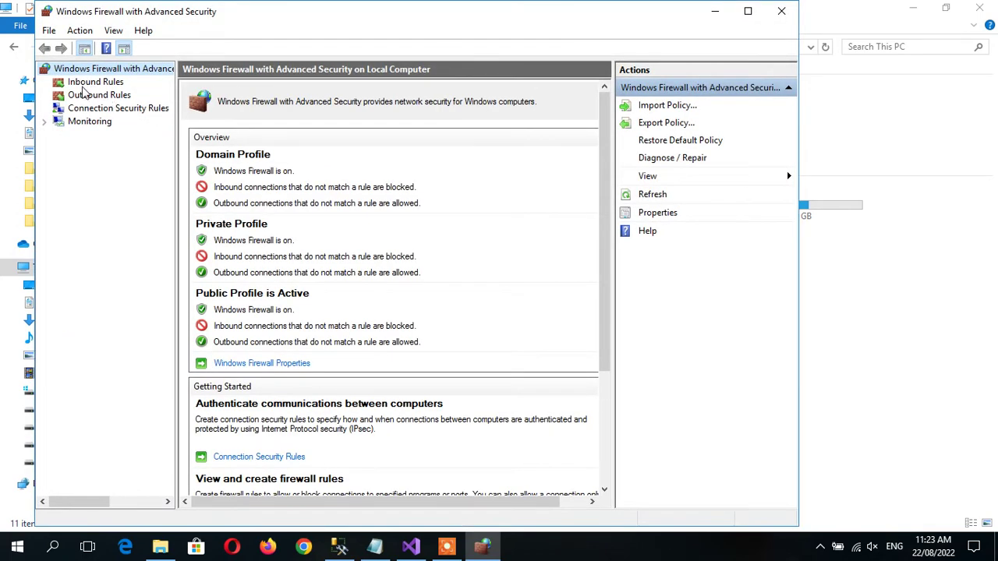
Start a new inbound Port rule for port 1433 that allows the connection.
left_click(81, 85)
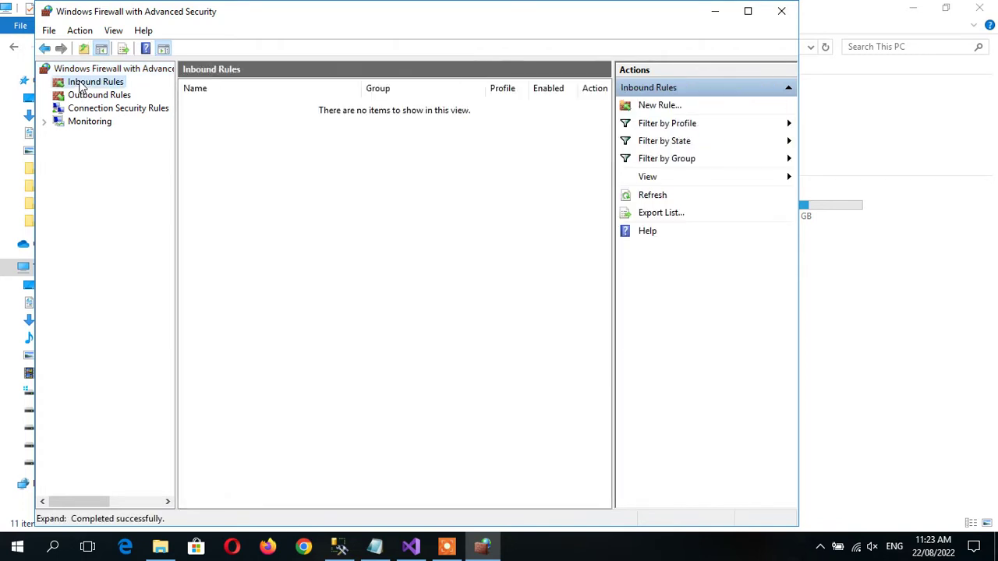
right_click(81, 84)
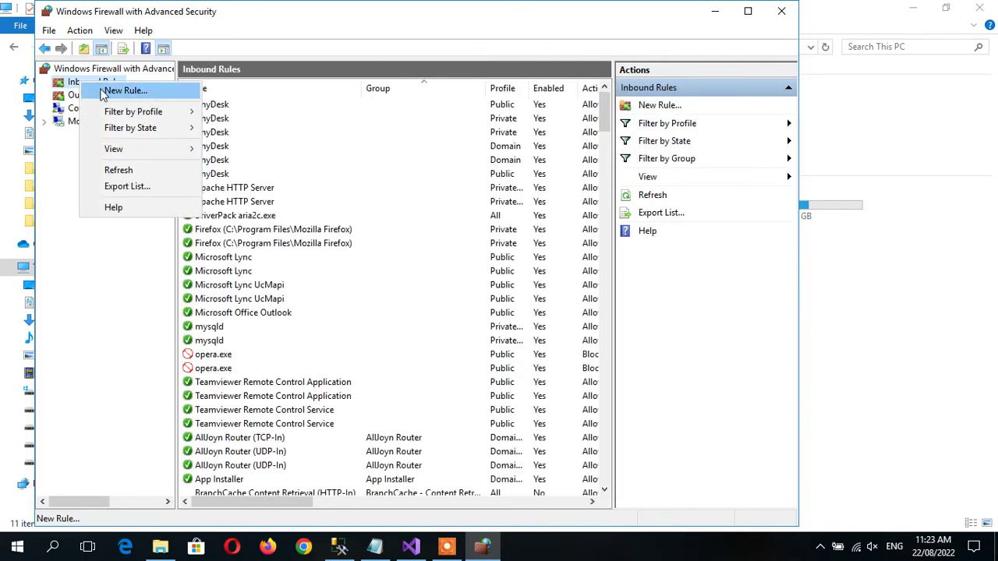
left_click(103, 92)
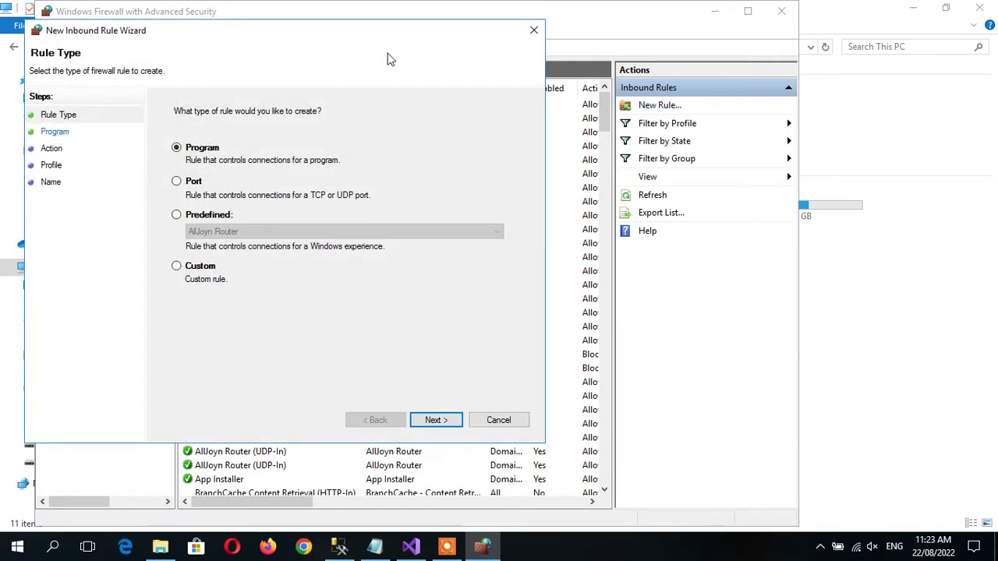
left_click_drag(276, 26, 453, 44)
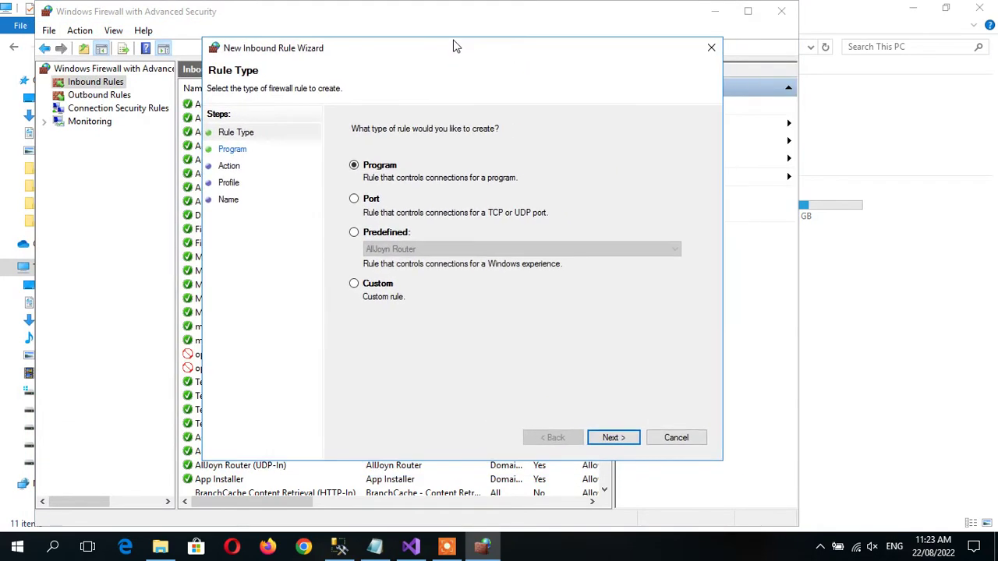
left_click(355, 199)
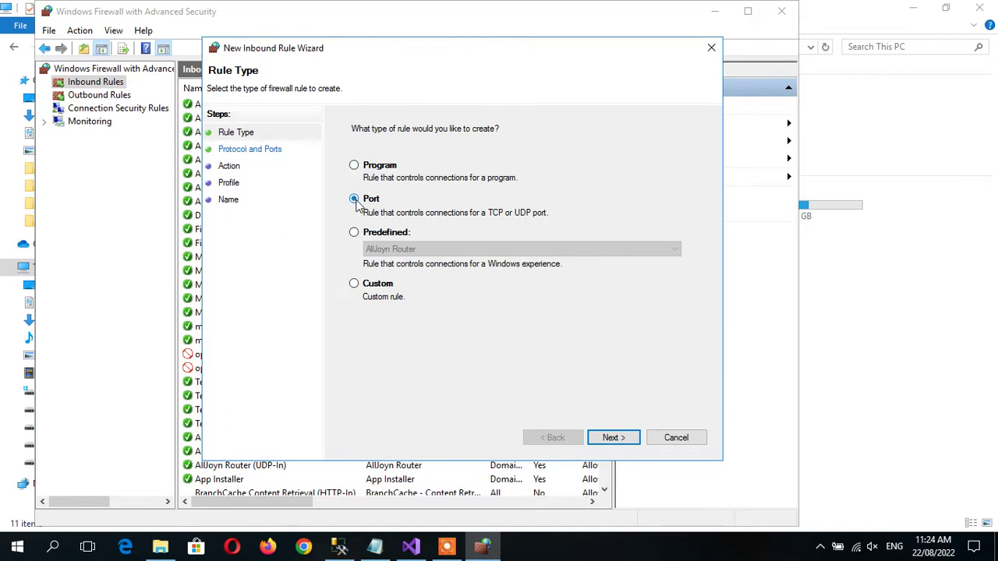
left_click(620, 439)
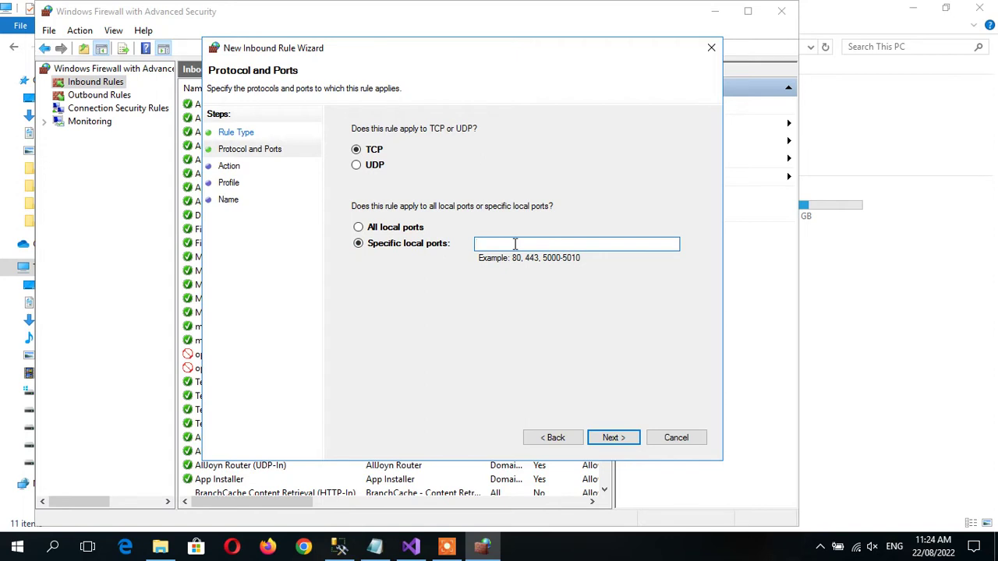
type("1433")
left_click(611, 439)
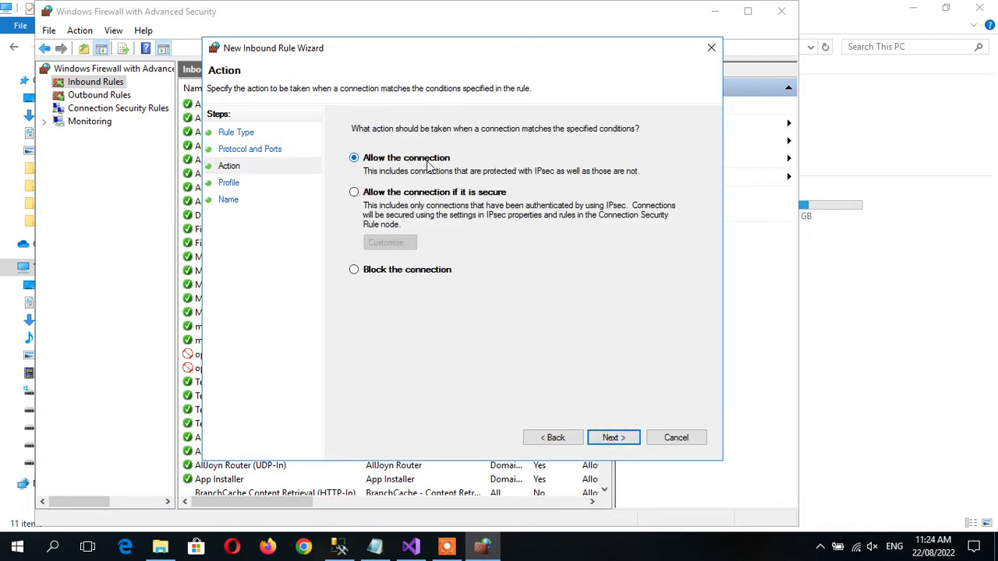
left_click(612, 440)
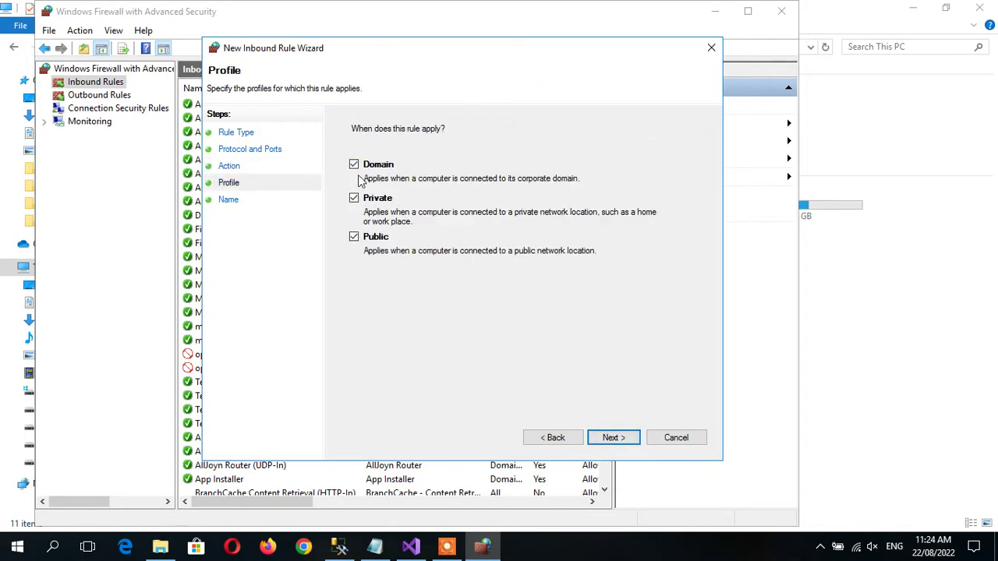
Keep all three profiles, name the rule EmsSystemAdminRule and finish the wizard.
left_click(628, 439)
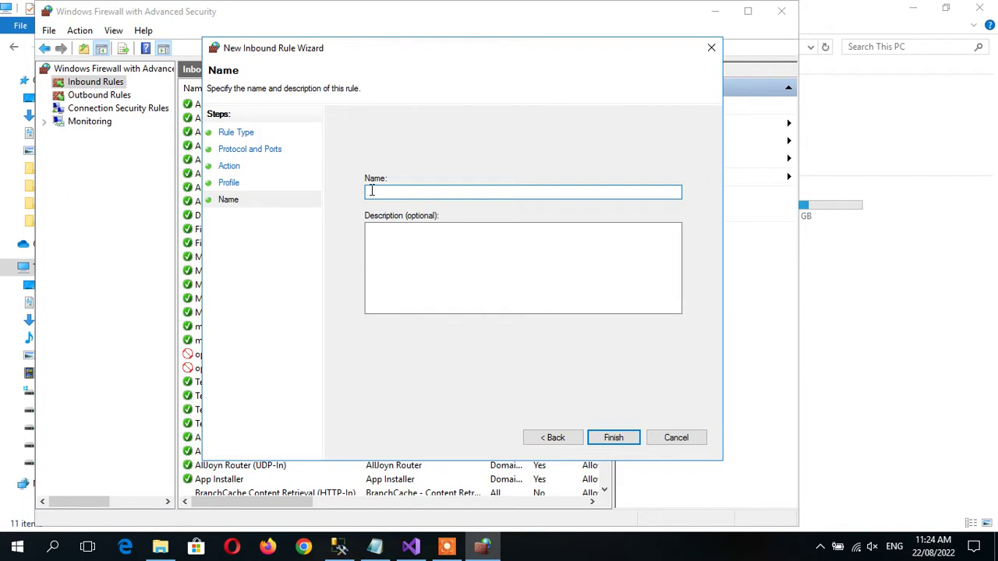
type("EmsSystemAdminRule")
left_click(507, 244)
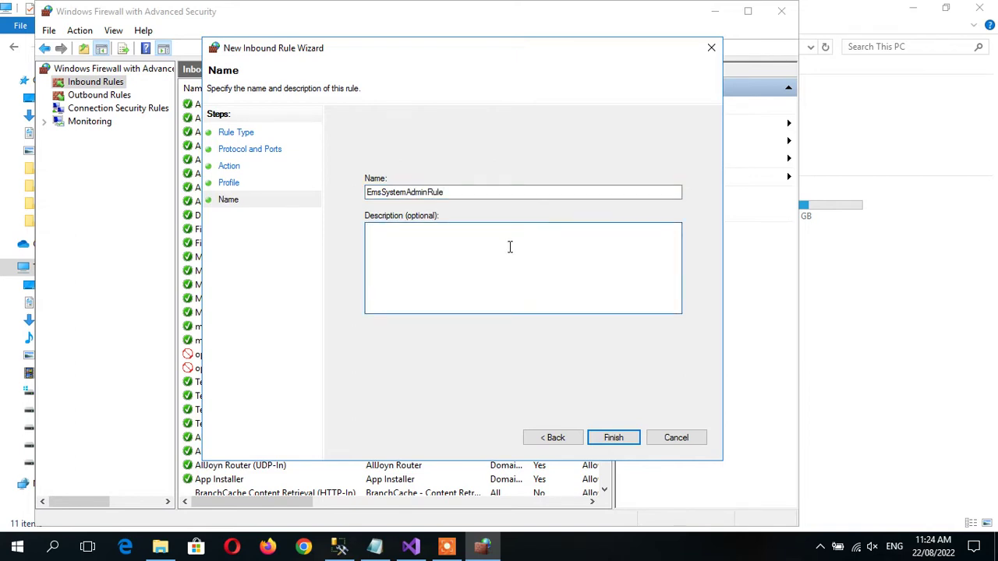
left_click(614, 439)
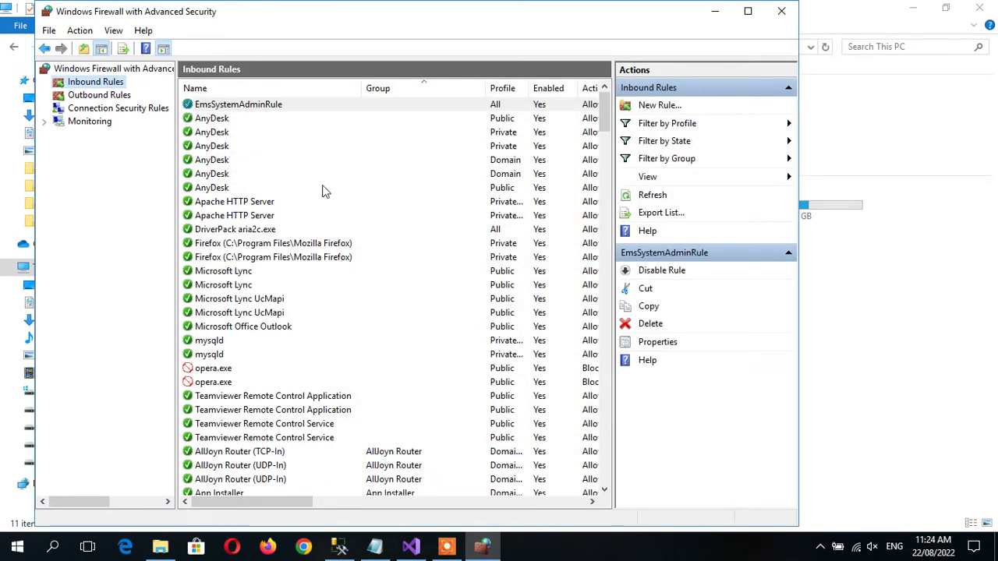
Confirm EmsSystemAdminRule is enabled for all profiles, then close the firewall console.
left_click(218, 110)
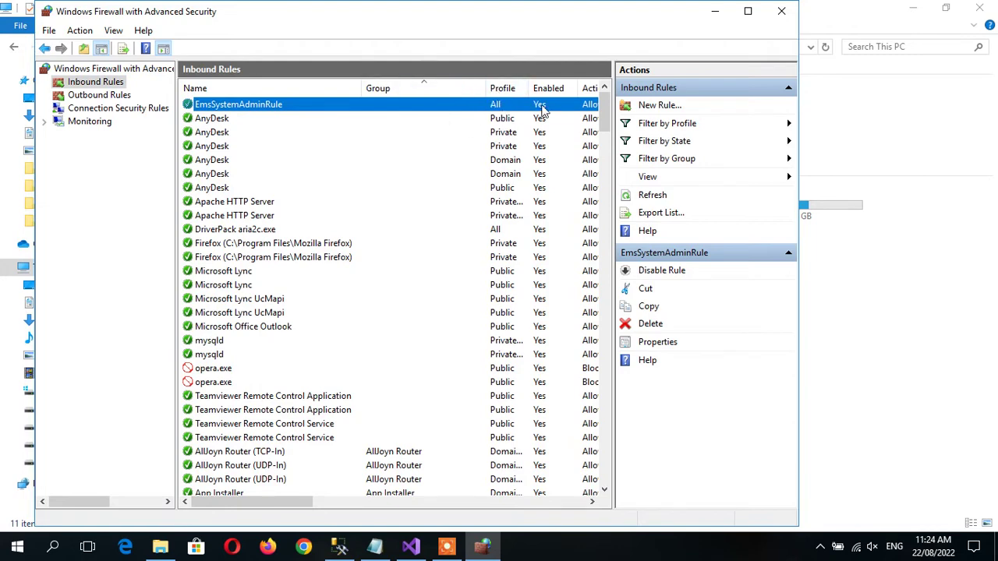
left_click_drag(294, 505, 249, 499)
left_click(783, 12)
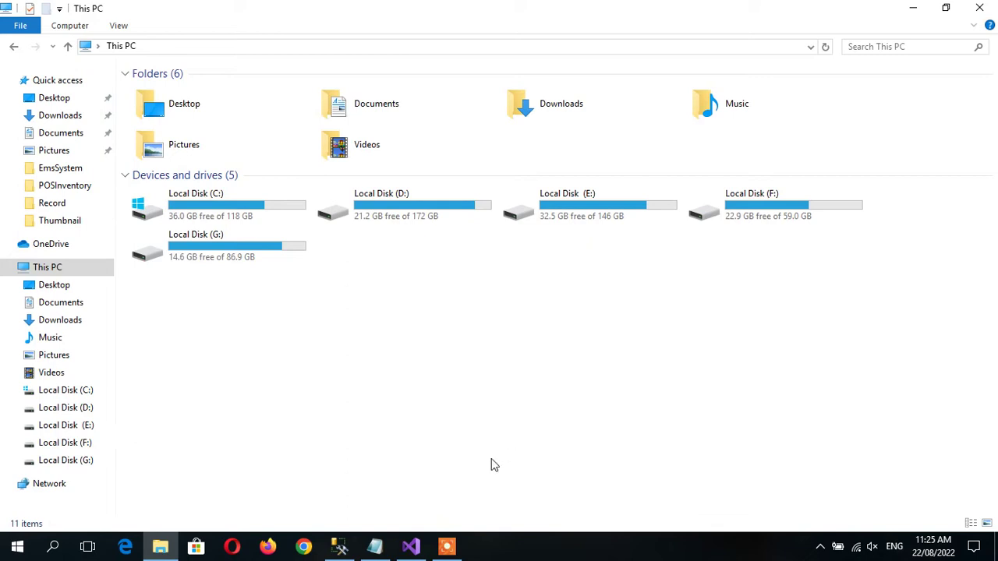
Bring Visual Studio forward and open App.config from Solution Explorer.
left_click(414, 549)
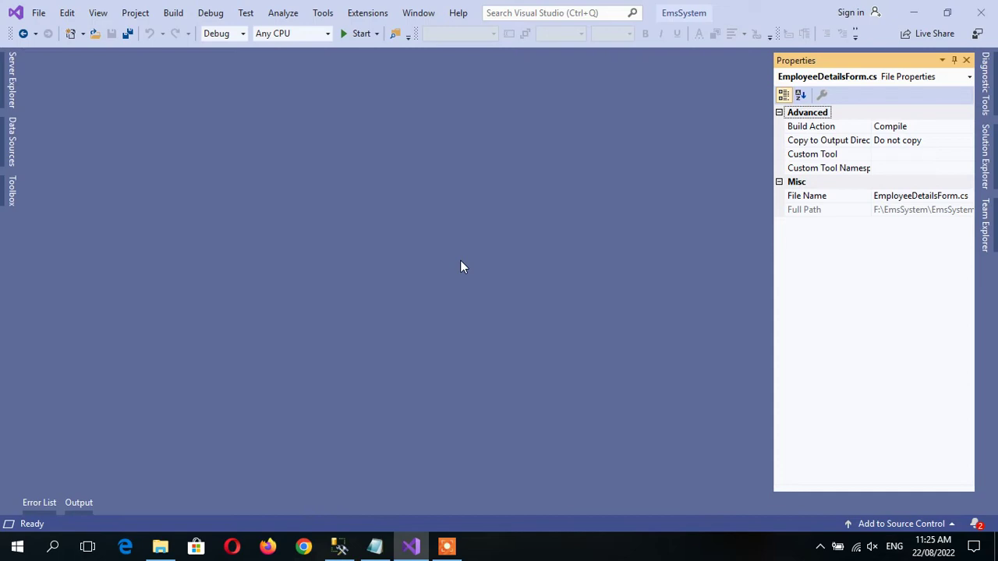
left_click(984, 164)
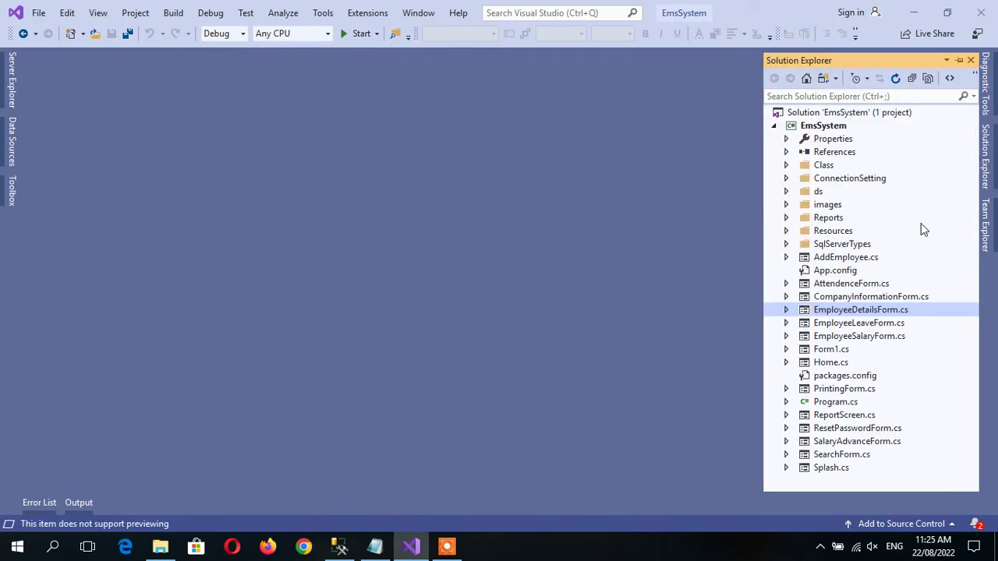
left_click(841, 272)
double_click(842, 272)
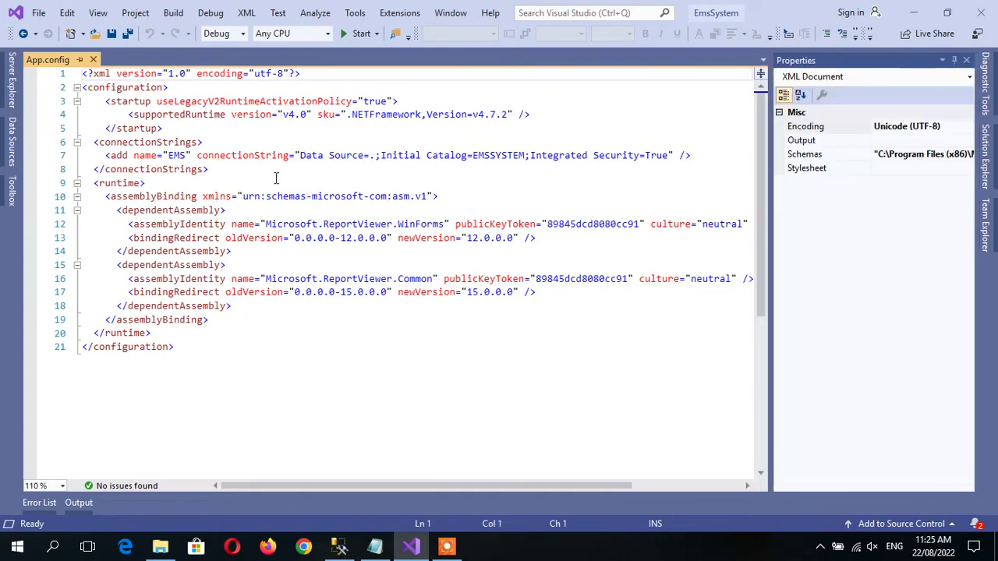
Inspect the EMS connection string's Data Source=. and Initial Catalog=EMSSYSTEM values on line 7.
left_click(301, 156)
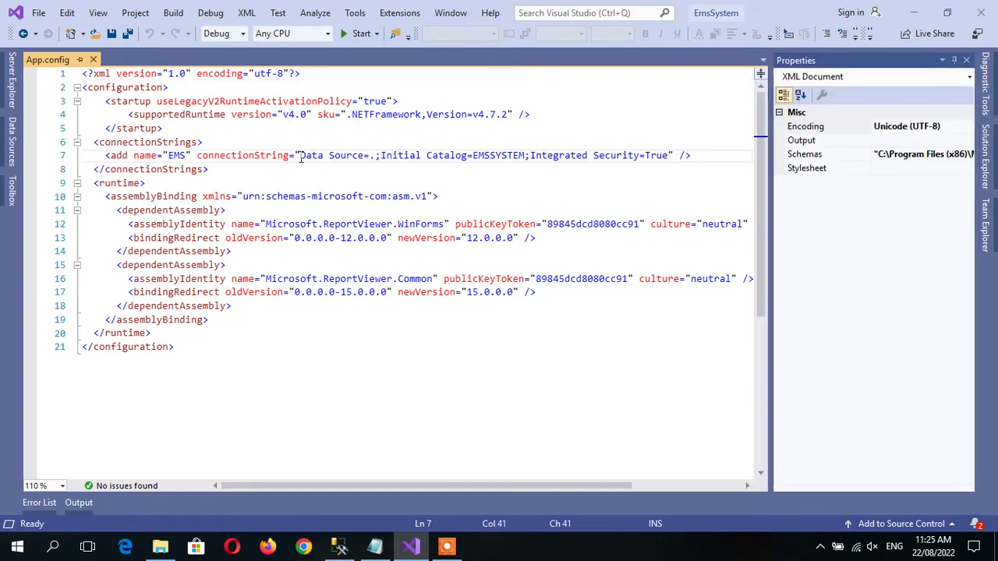
left_click(358, 156)
double_click(493, 156)
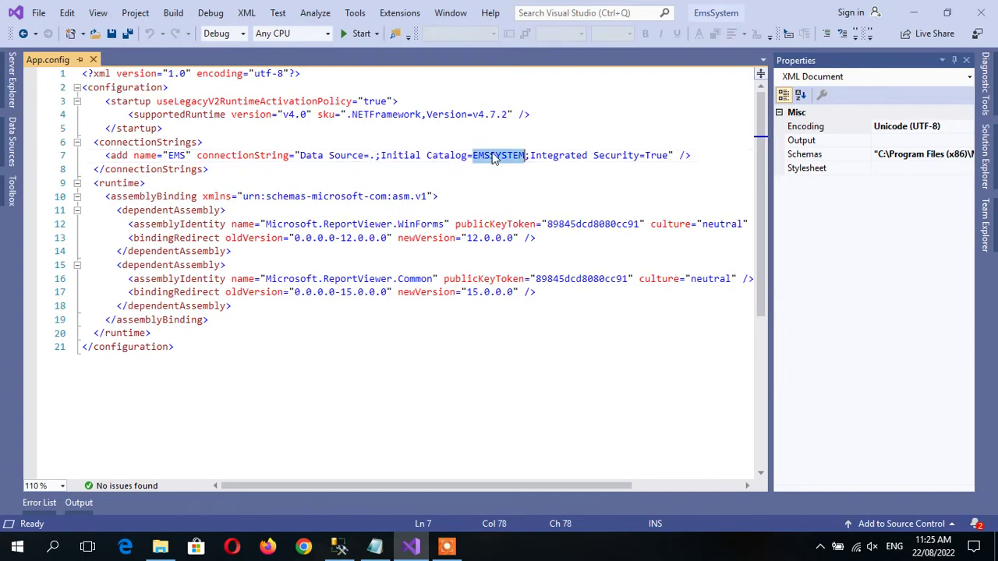
left_click(595, 160)
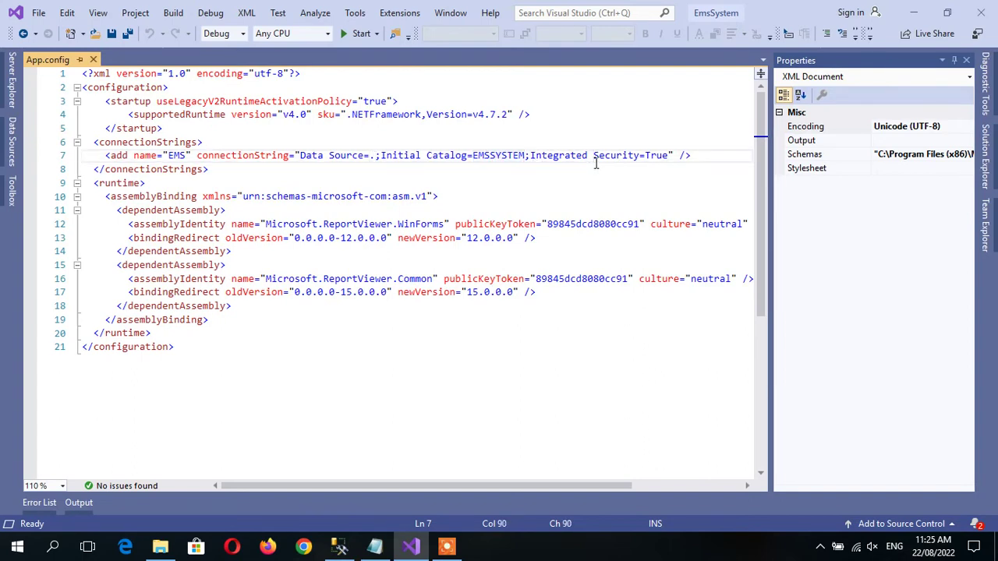
left_click(304, 153)
left_click(372, 156)
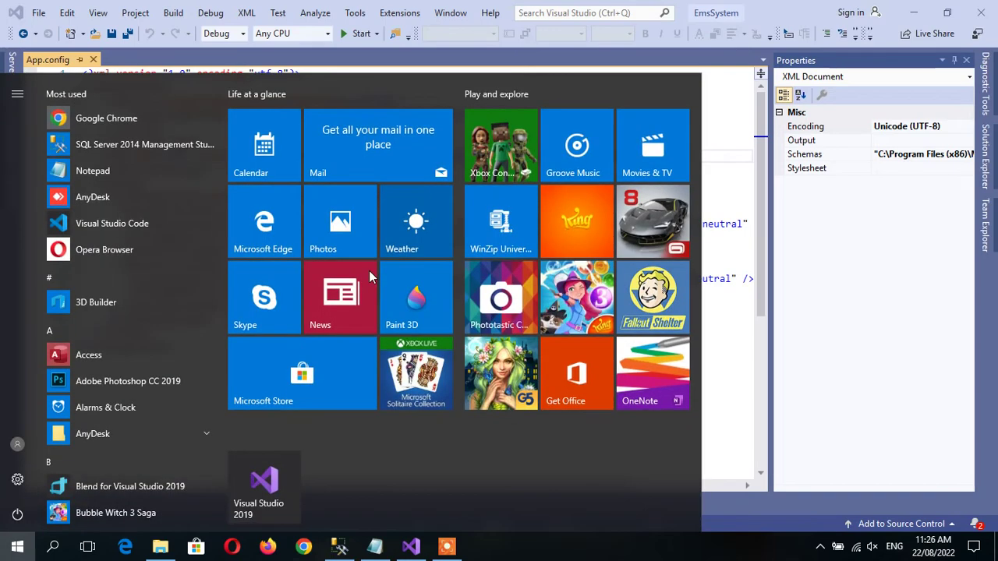
Open Command Prompt from Start search and maximize it.
type("cmd")
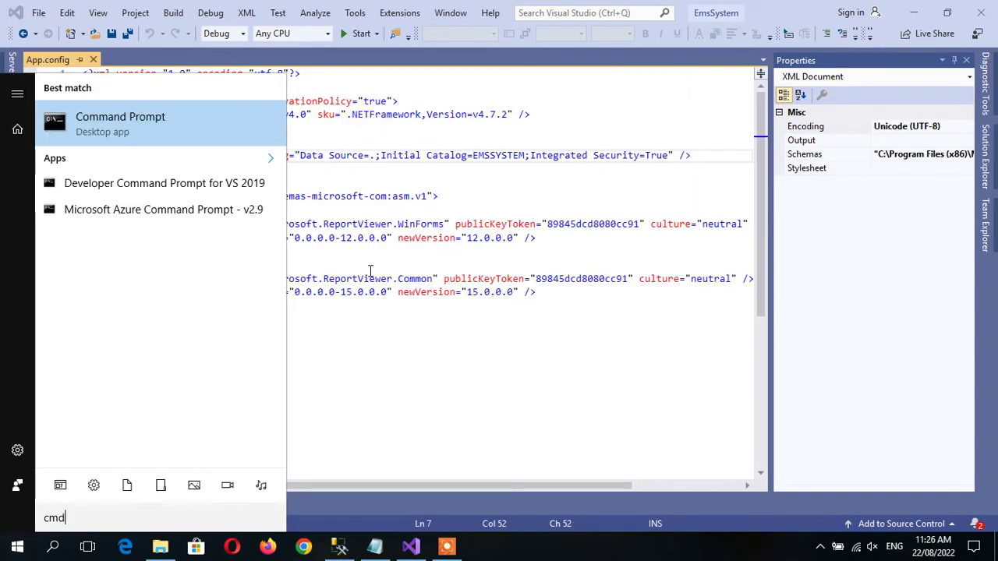
key("Return")
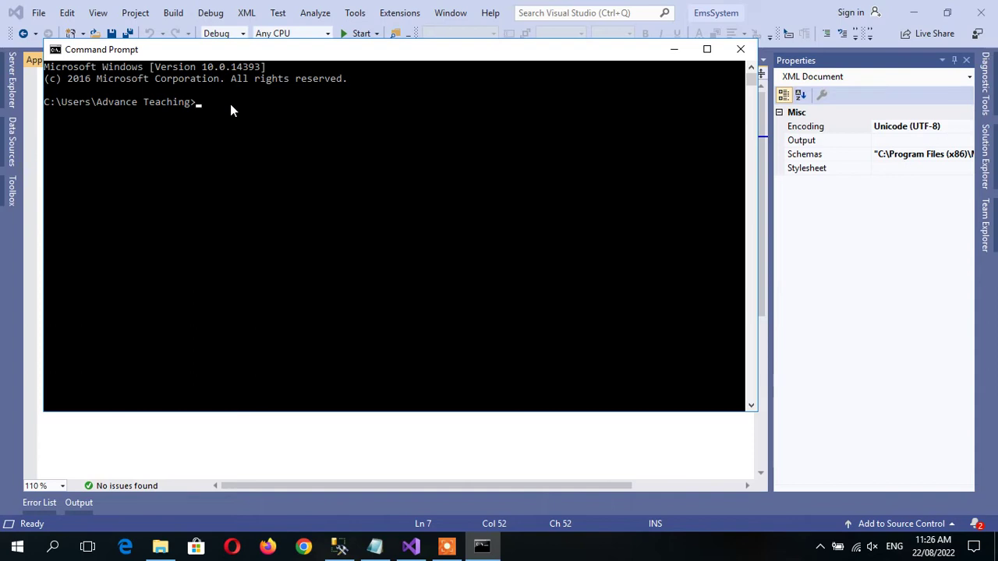
left_click(707, 49)
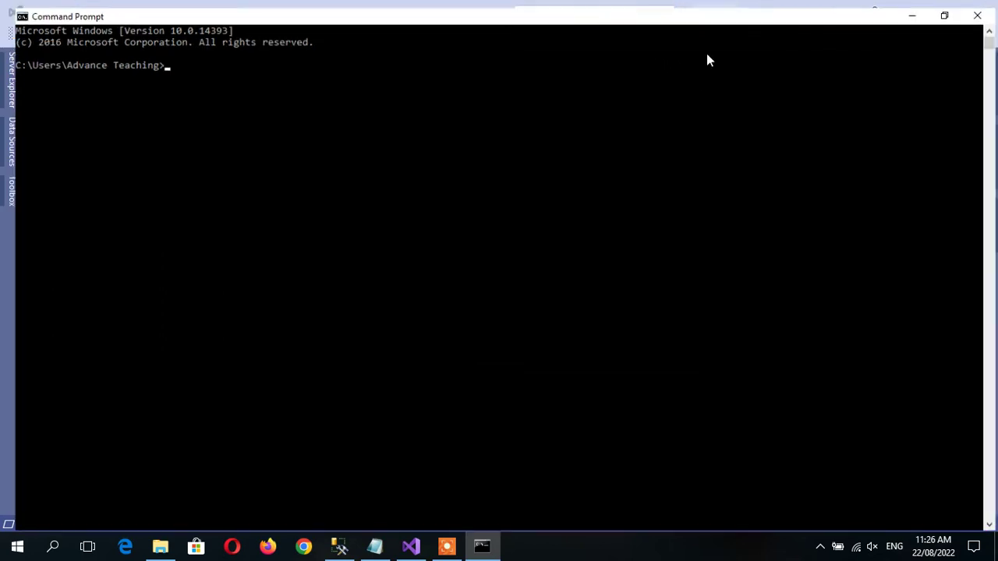
Run ipconfig and select the IPv4 address line showing 192.168.100.12.
type("ip")
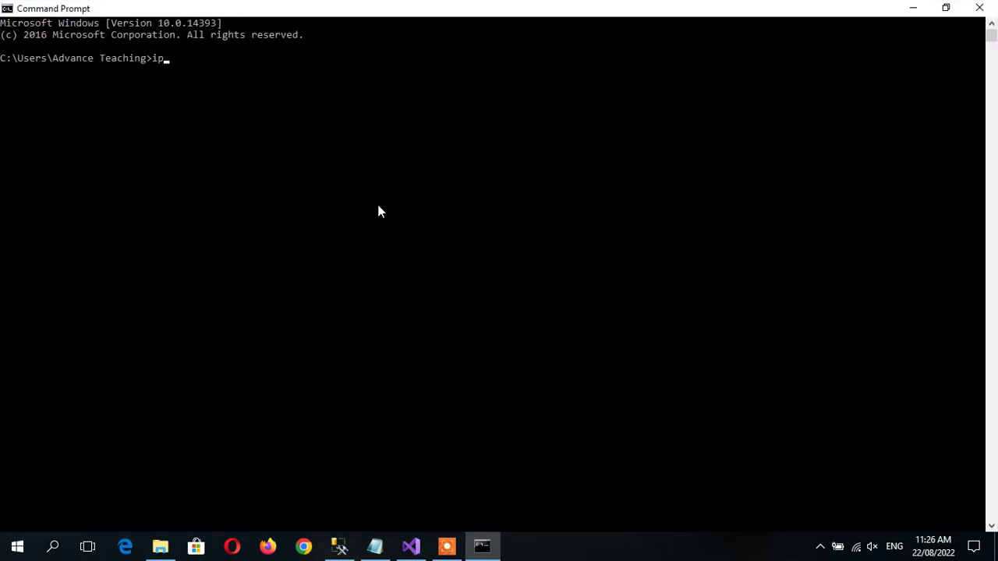
type("config")
key("Return")
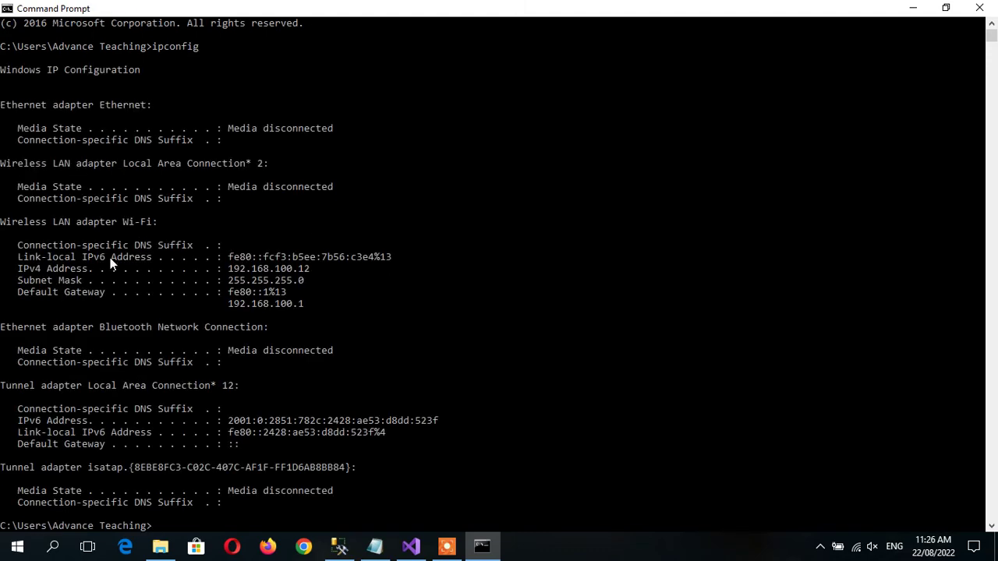
left_click_drag(14, 265, 371, 270)
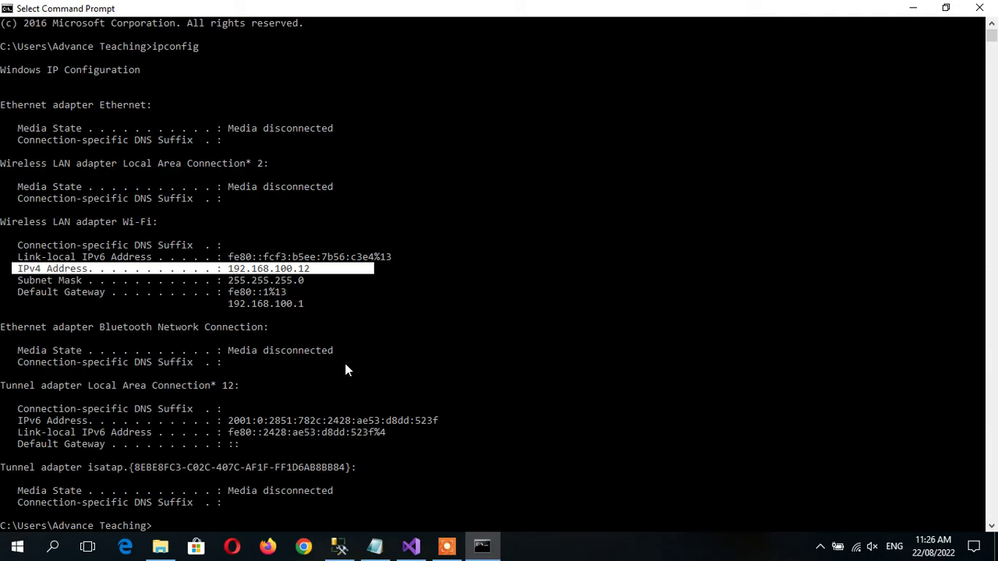
left_click(411, 547)
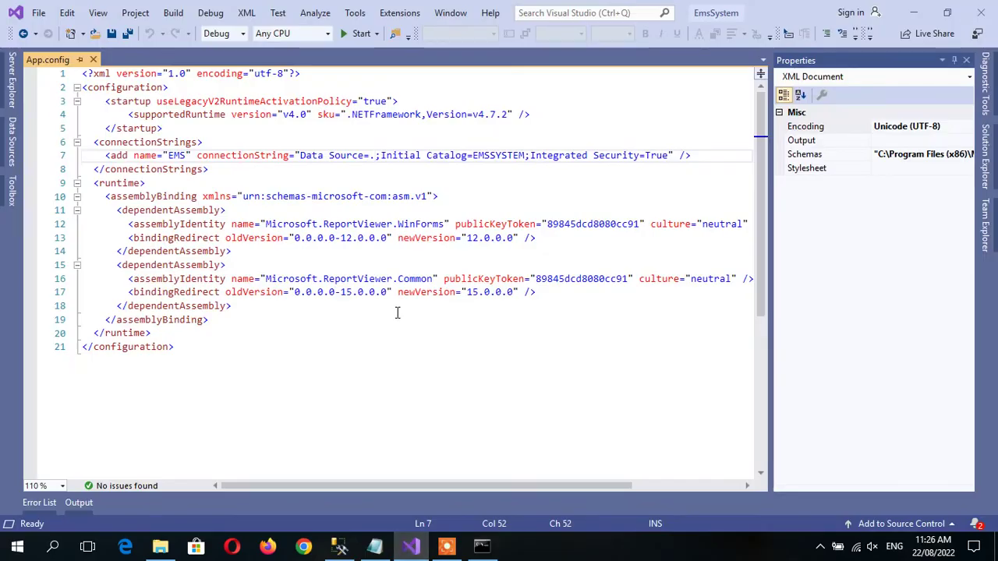
Replace the EMS connection string's Data Source=. with 192.168.100.12,1433 in App.config.
key("BackSpace")
type("192")
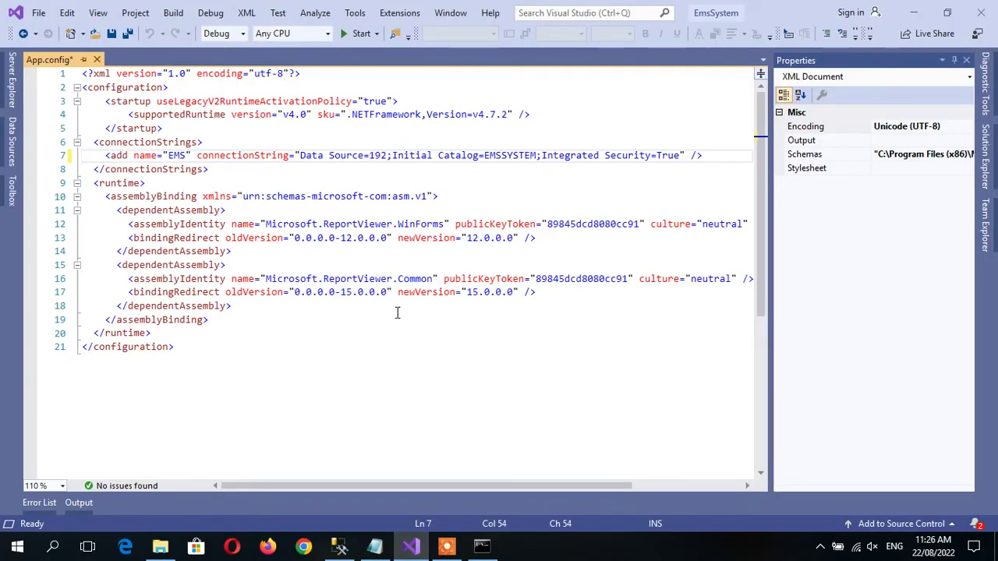
type(".168")
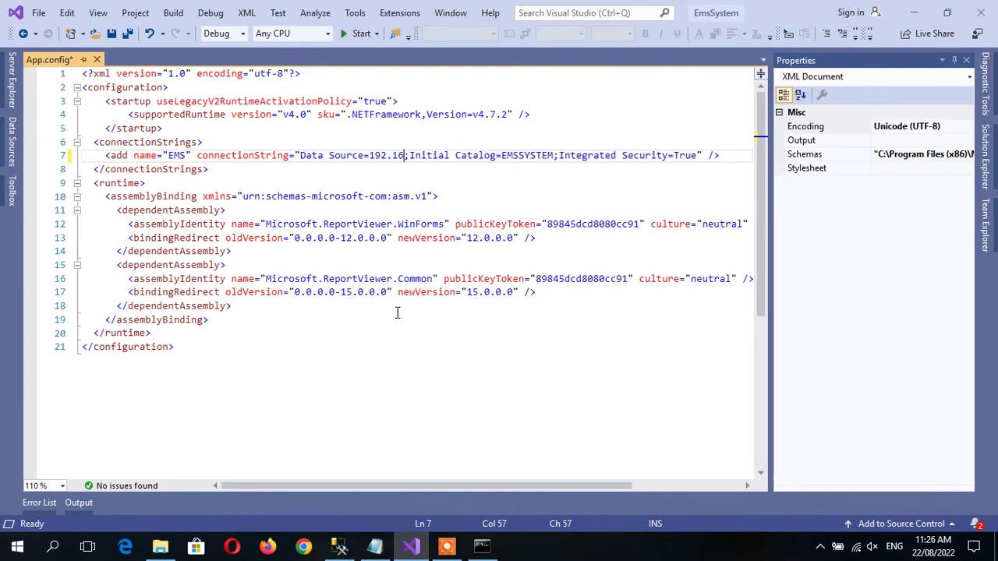
type(".")
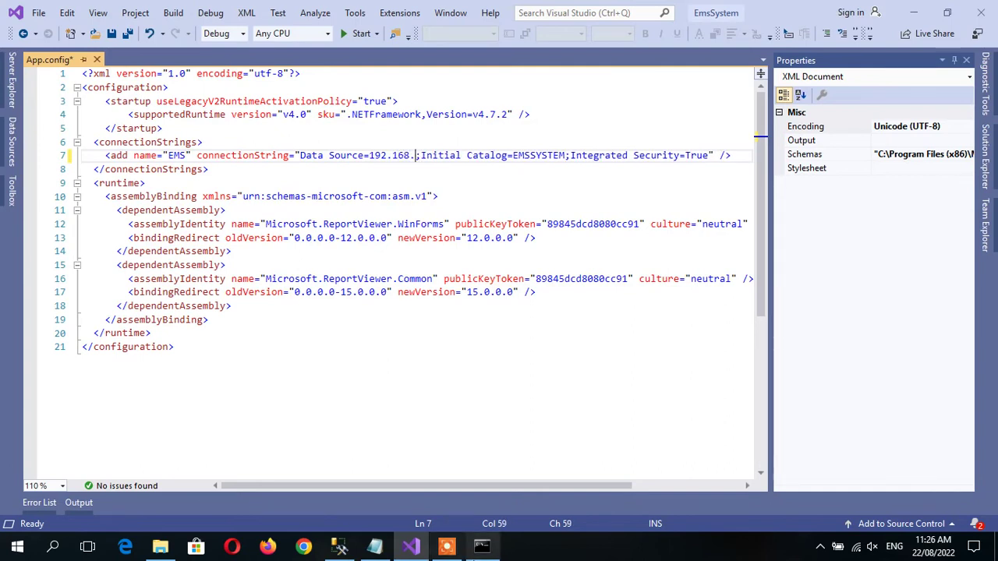
left_click(482, 546)
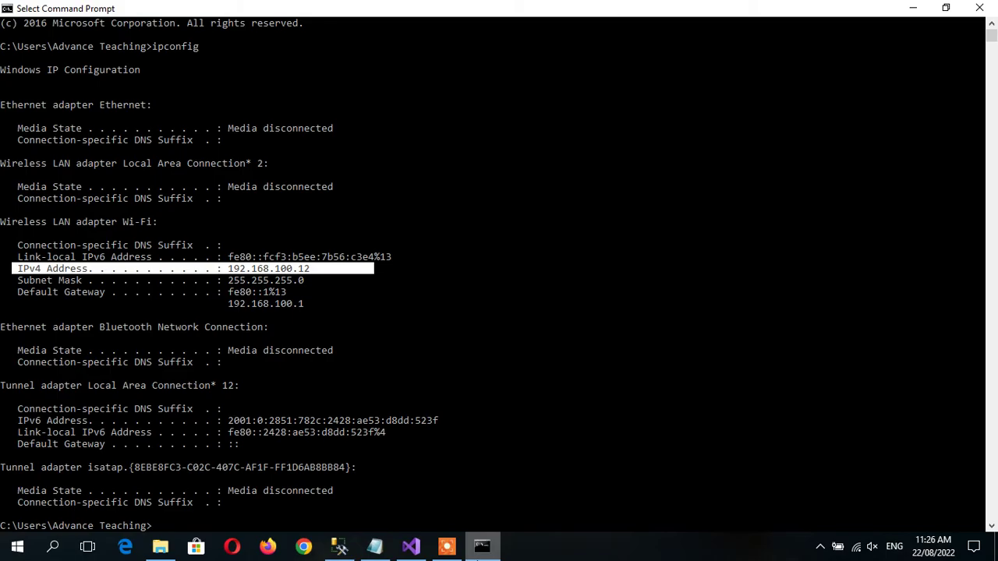
left_click(482, 546)
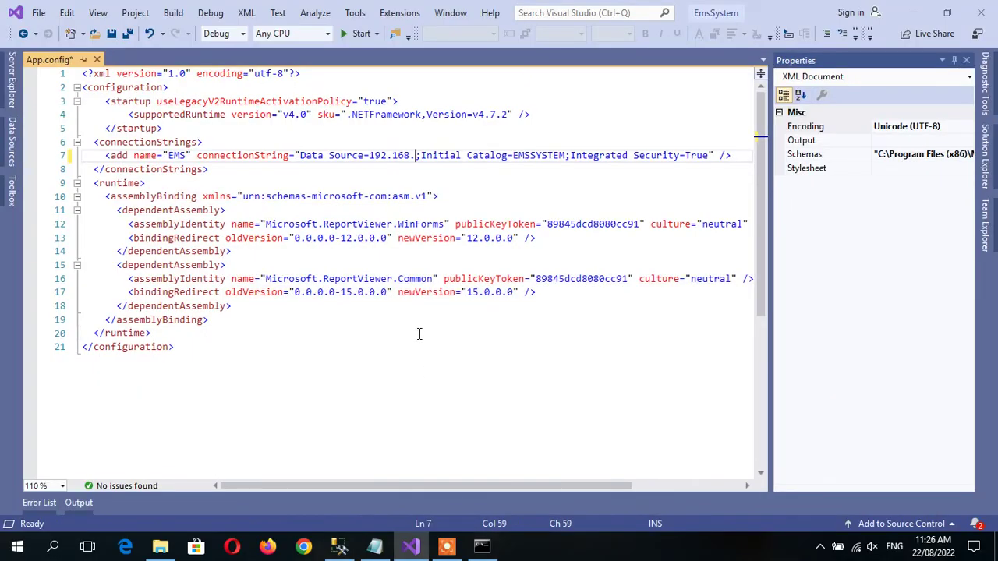
type("100.12")
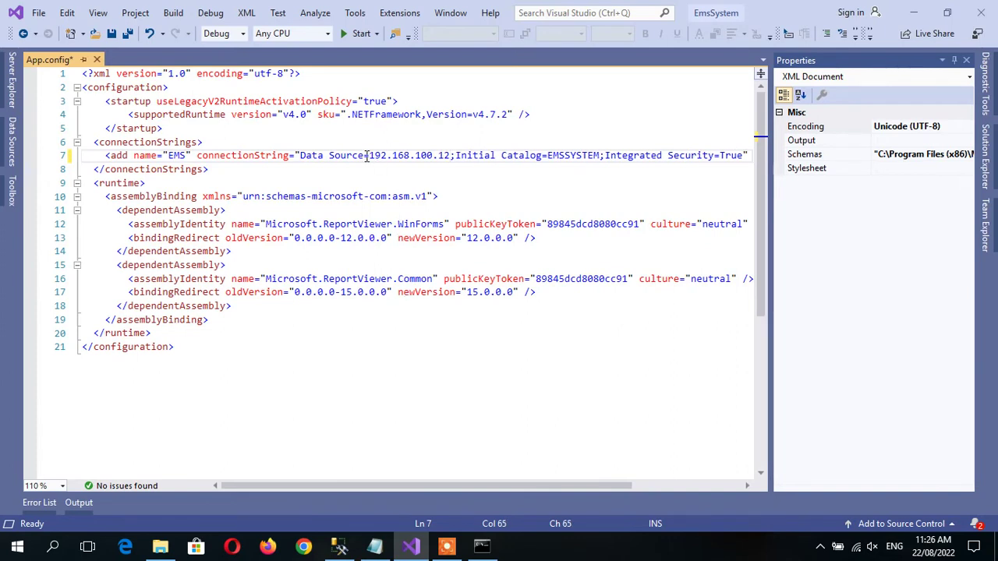
left_click_drag(369, 156, 452, 156)
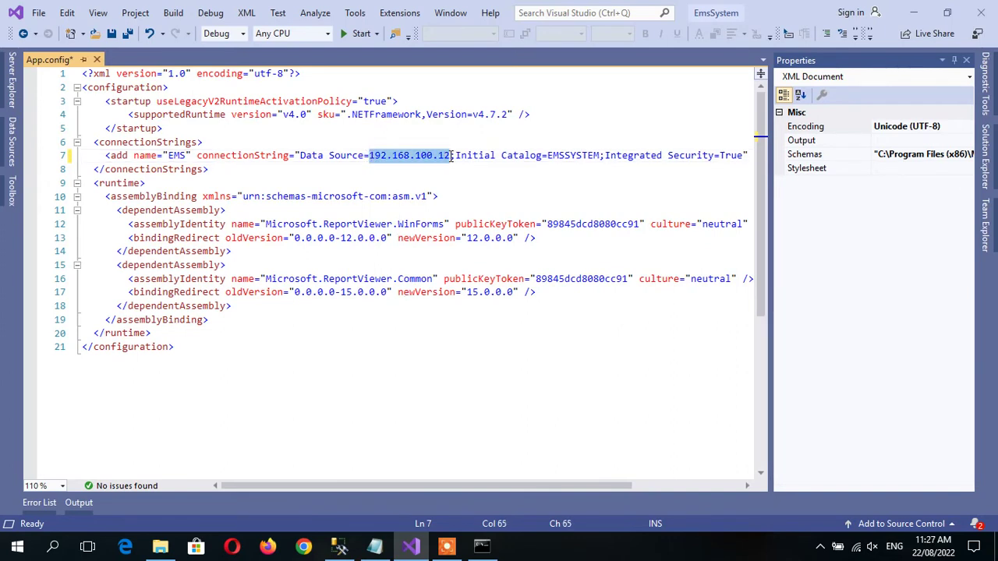
left_click(452, 156)
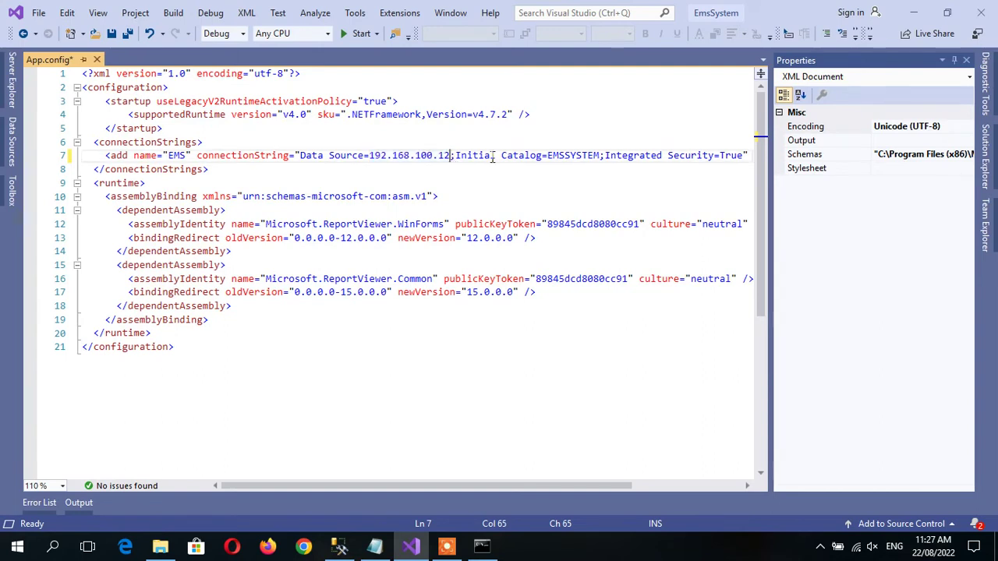
type(",")
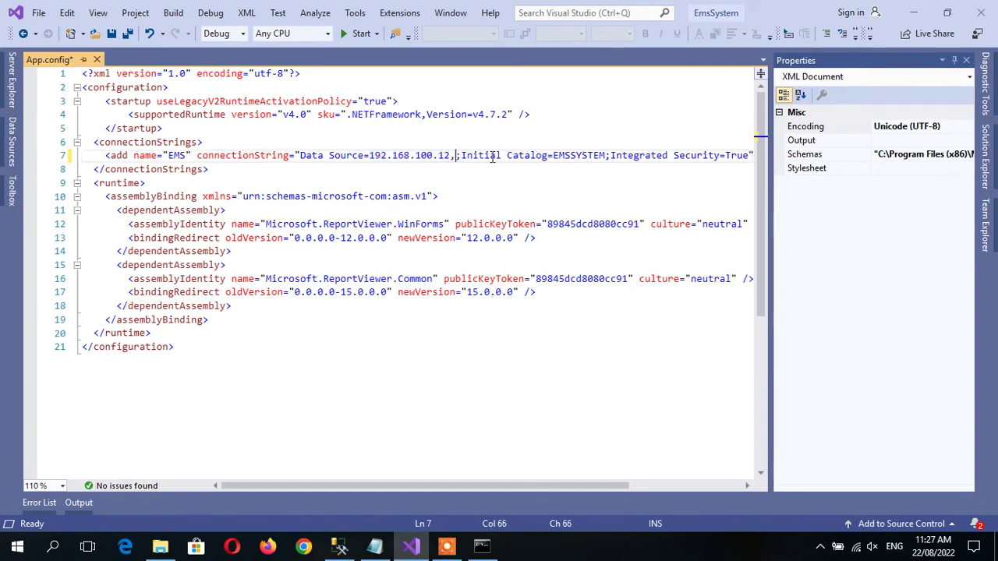
type("1433")
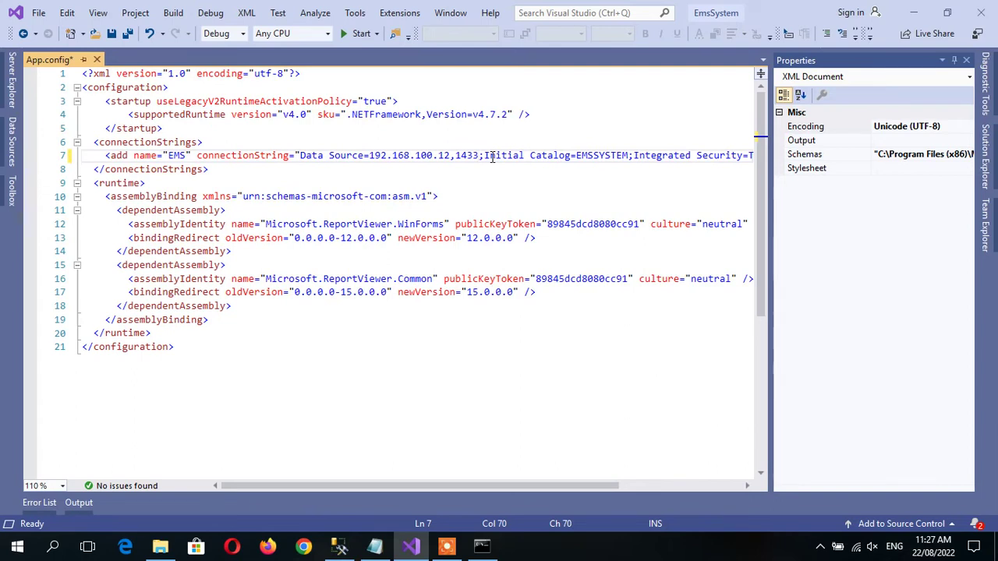
left_click_drag(426, 486, 502, 493)
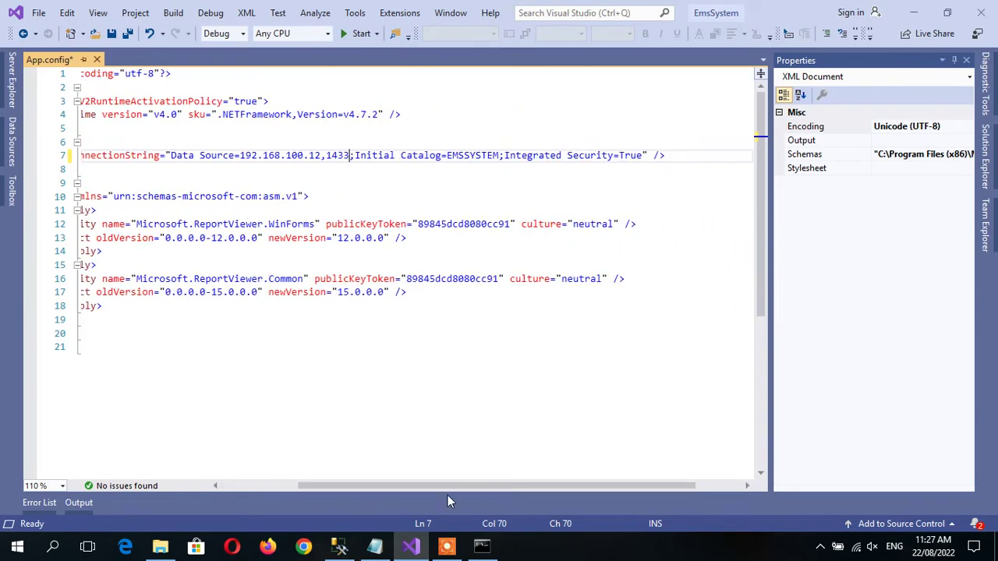
left_click(340, 546)
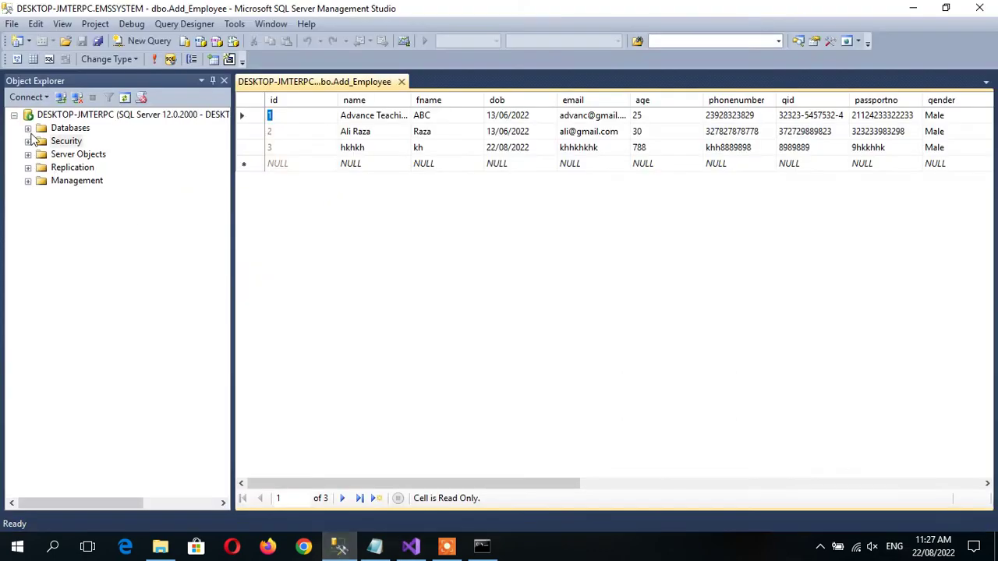
Expand Security > Logins in Object Explorer and select the emsadmin login.
left_click(29, 141)
left_click(41, 154)
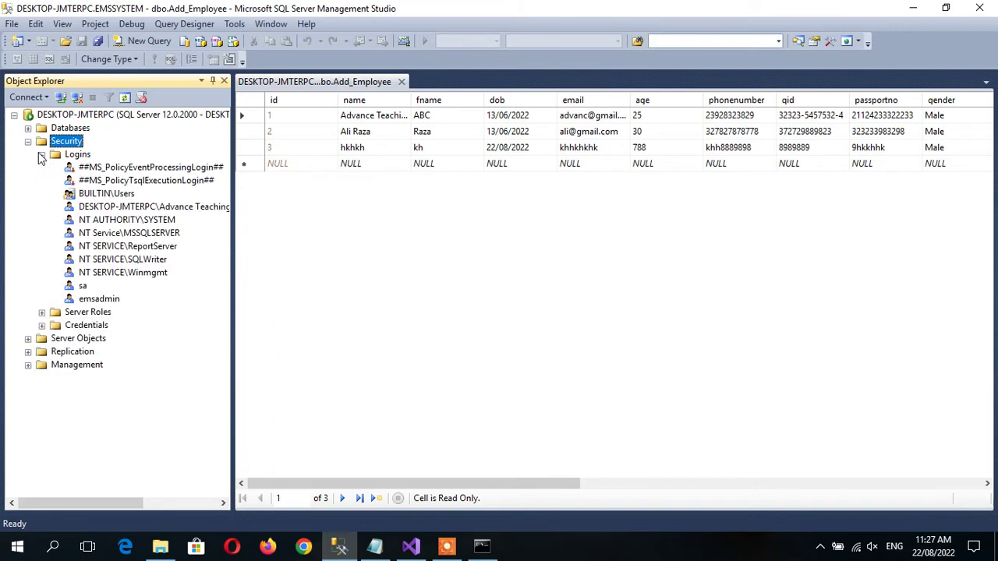
left_click(99, 300)
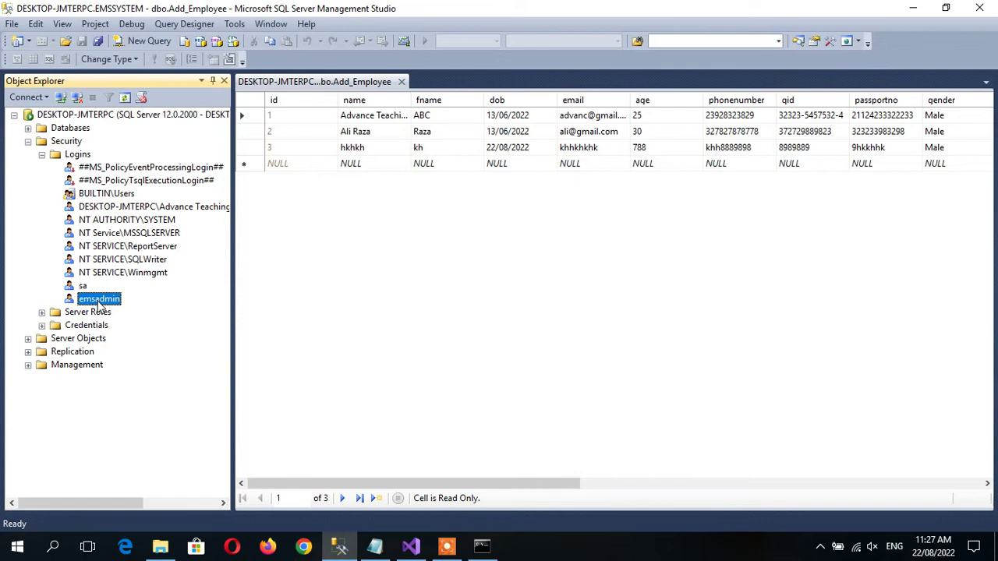
left_click(411, 546)
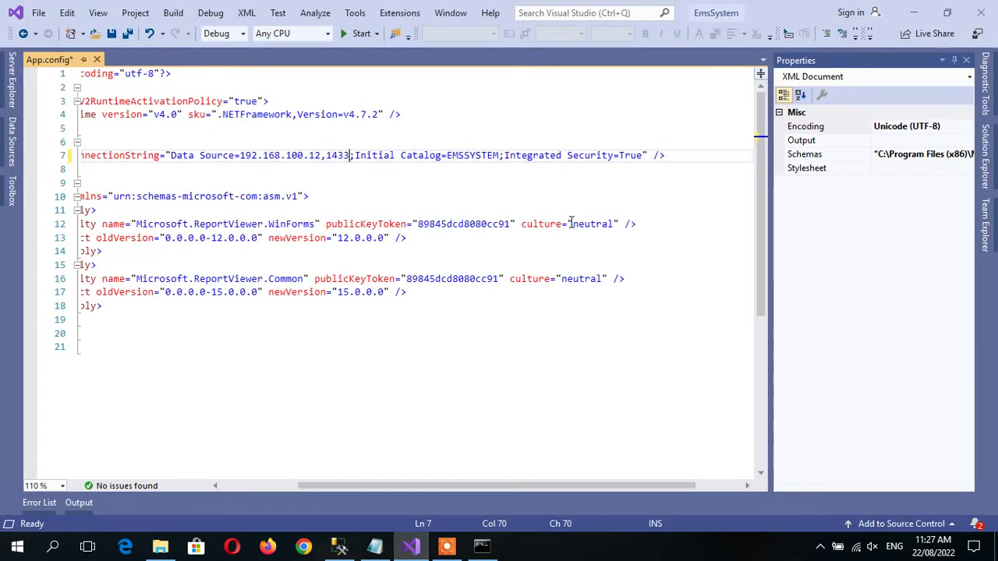
Replace Integrated Security=True in the EMS connection string with User ID emsadmin and its password.
left_click(483, 158)
left_click(641, 156)
key("BackSpace")
key("BackSpace")
key("BackSpace")
key("BackSpace")
key("BackSpace")
key("BackSpace")
key("BackSpace")
key("BackSpace")
key("BackSpace")
key("BackSpace")
key("BackSpace")
key("BackSpace")
key("BackSpace")
key("BackSpace")
key("BackSpace")
key("BackSpace")
key("BackSpace")
key("BackSpace")
key("BackSpace")
key("BackSpace")
key("BackSpace")
key("BackSpace")
key("BackSpace")
key("BackSpace")
type("User ID=")
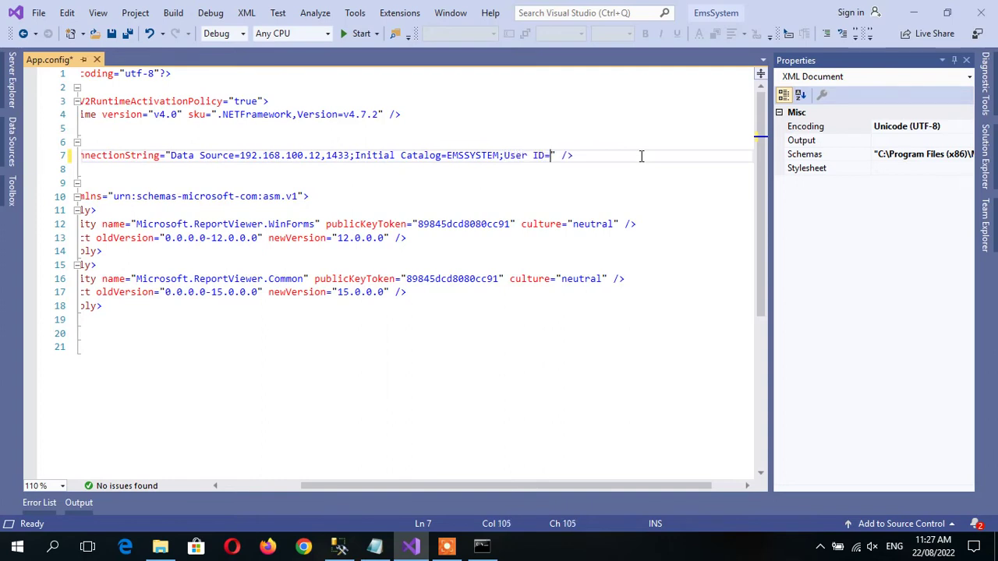
type("emsadmin")
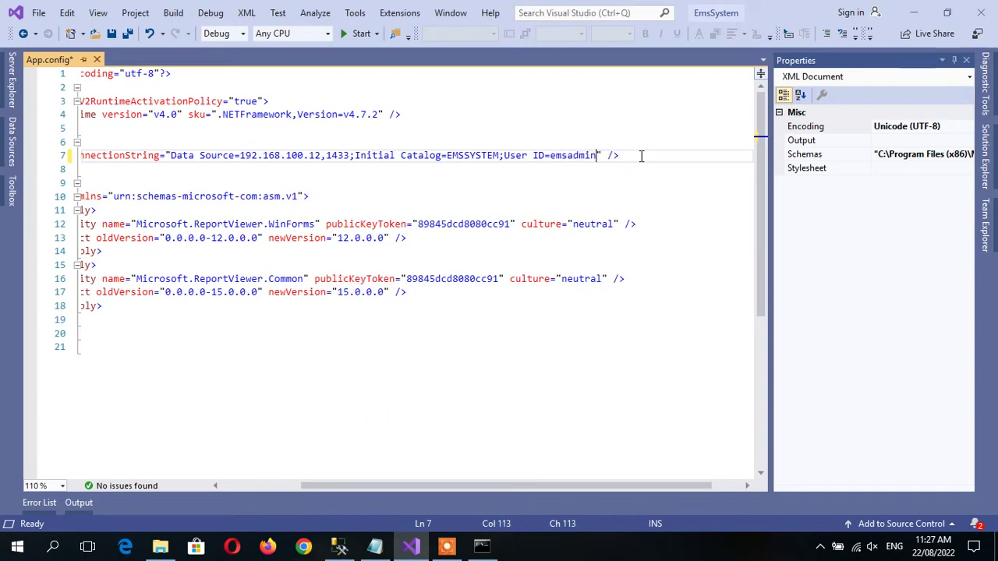
type(";")
type("Password")
type("=1234")
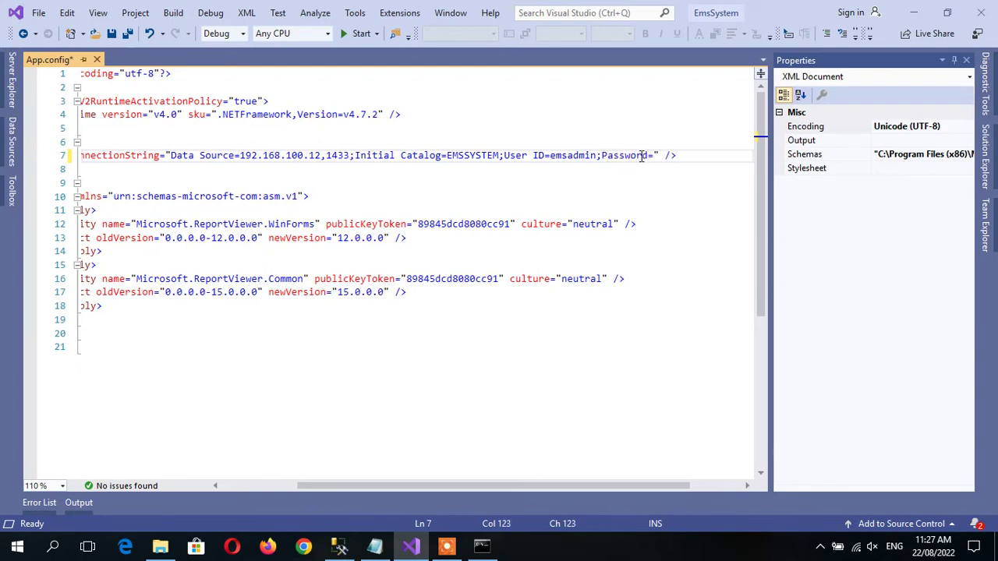
type("56")
Add providerName="System.Data.Sqlclient" to the EMS connection string element.
key("Right")
type("pro")
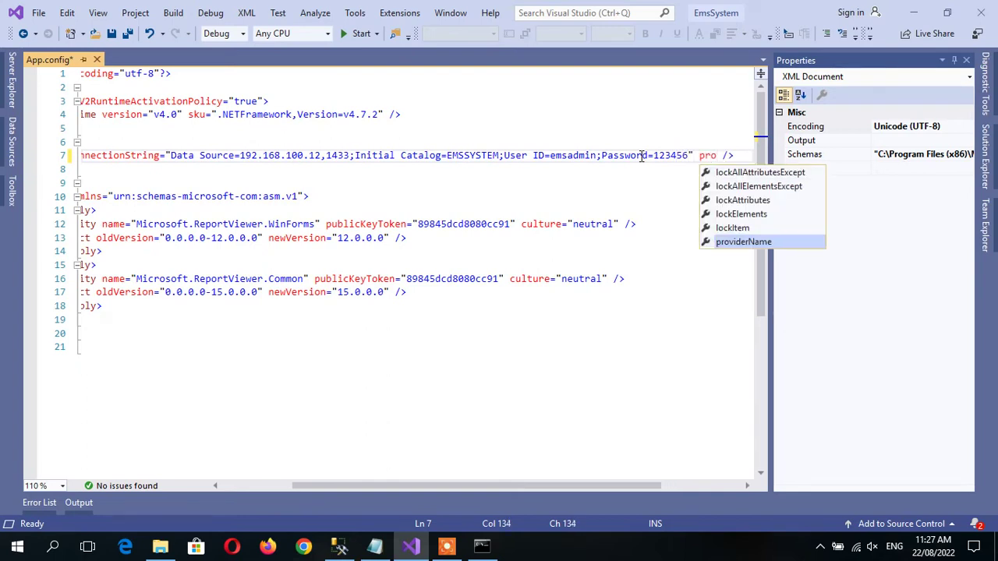
key("Tab")
type("\" />")
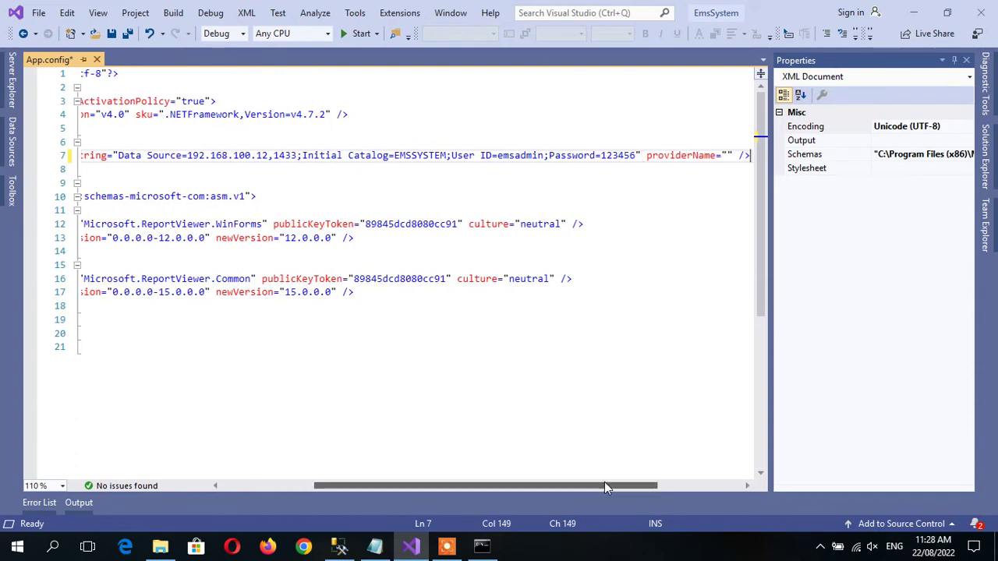
left_click_drag(604, 488, 708, 484)
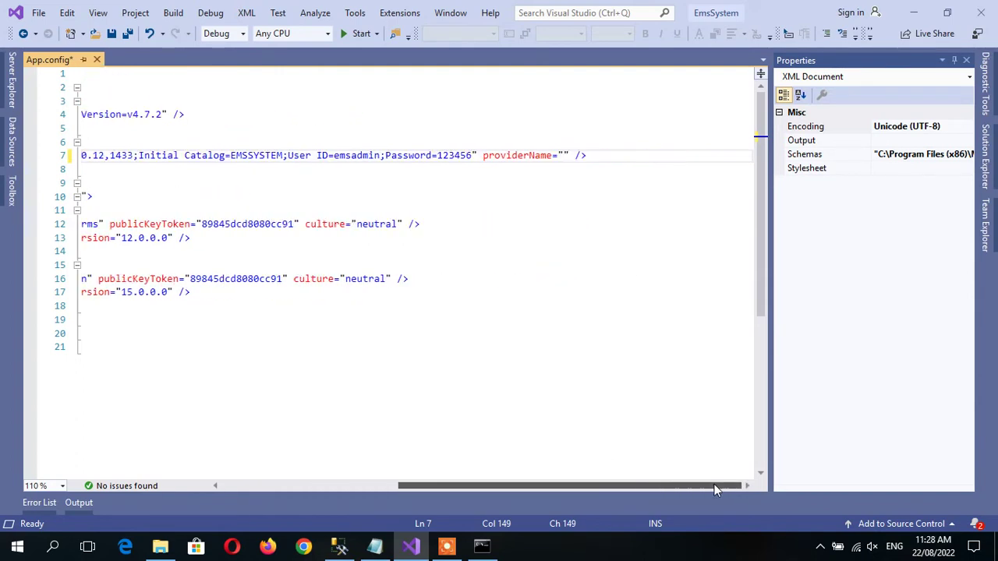
left_click(563, 155)
type("System.Data.Sqlclient")
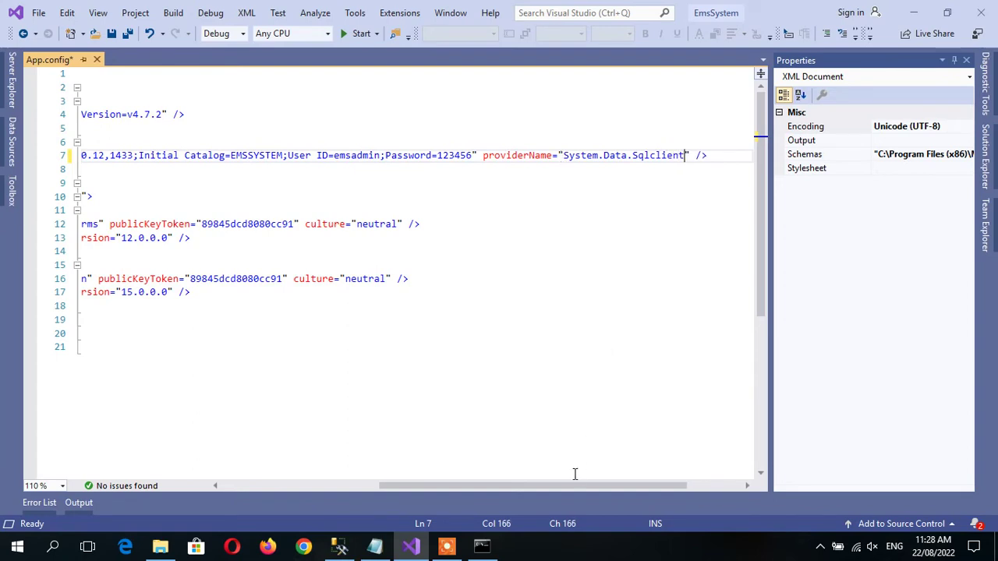
left_click_drag(542, 489, 378, 485)
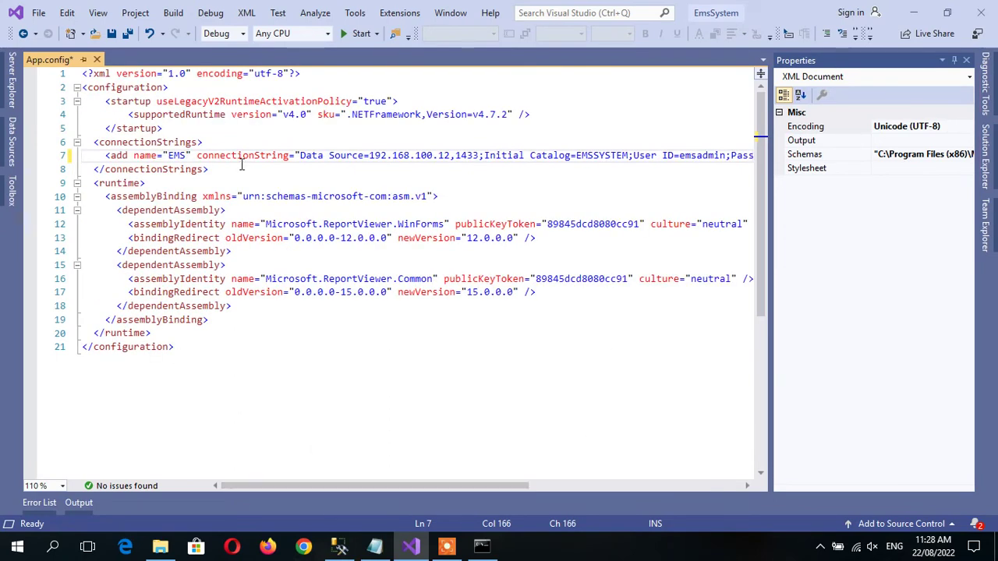
left_click(312, 185)
Save App.config and build the EmsSystem project, confirming the build shows 1 succeeded.
key("ctrl+s")
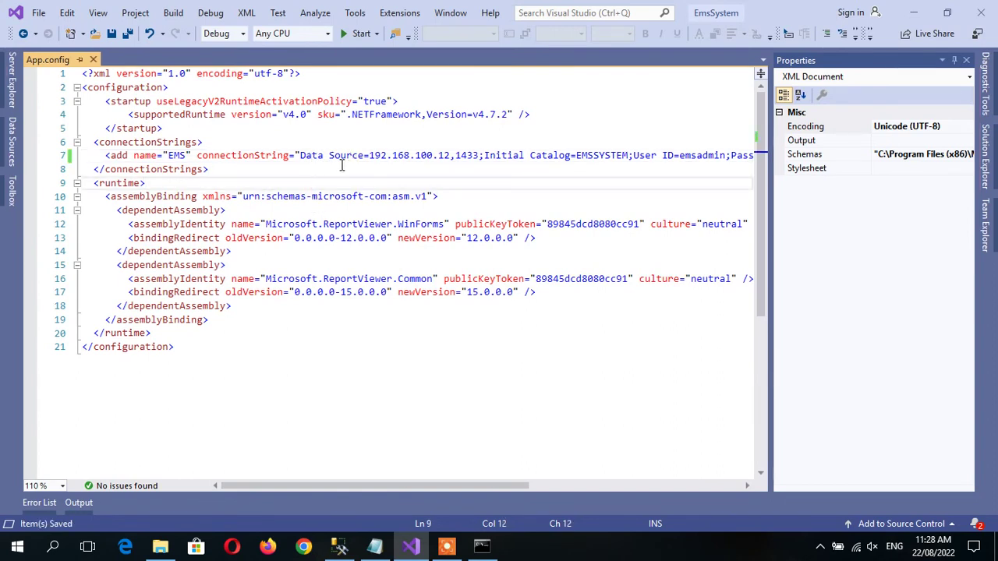
left_click(987, 156)
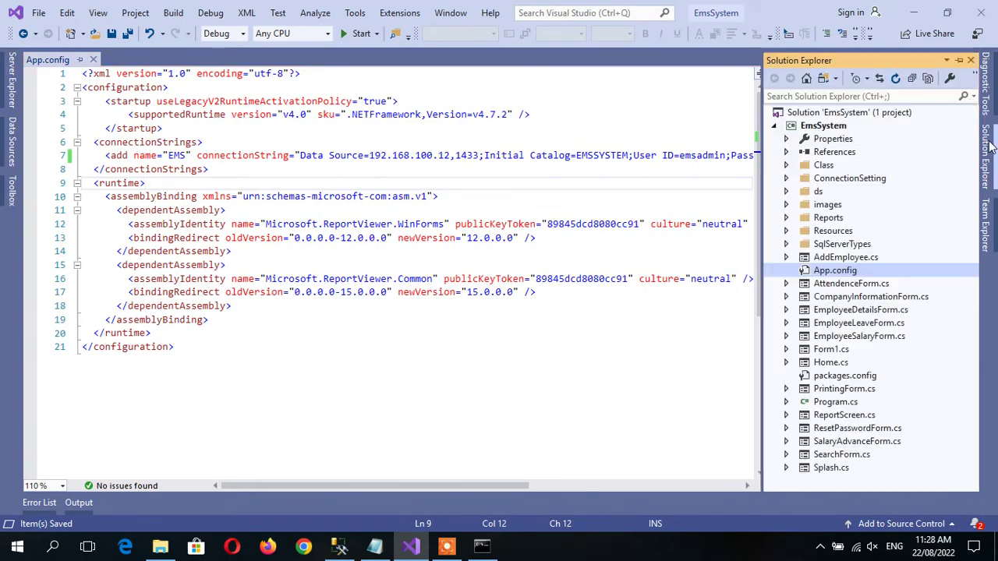
right_click(799, 126)
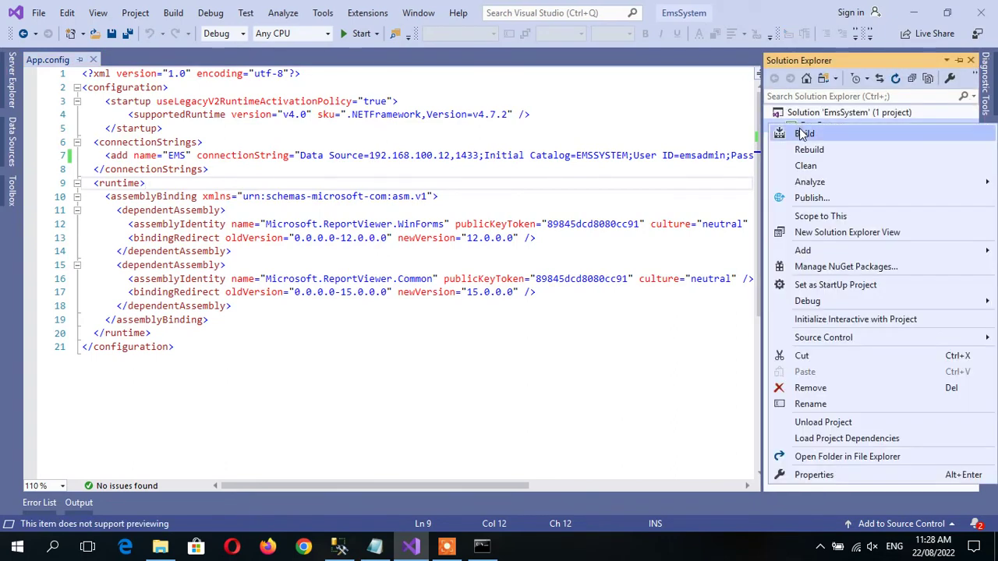
left_click(804, 131)
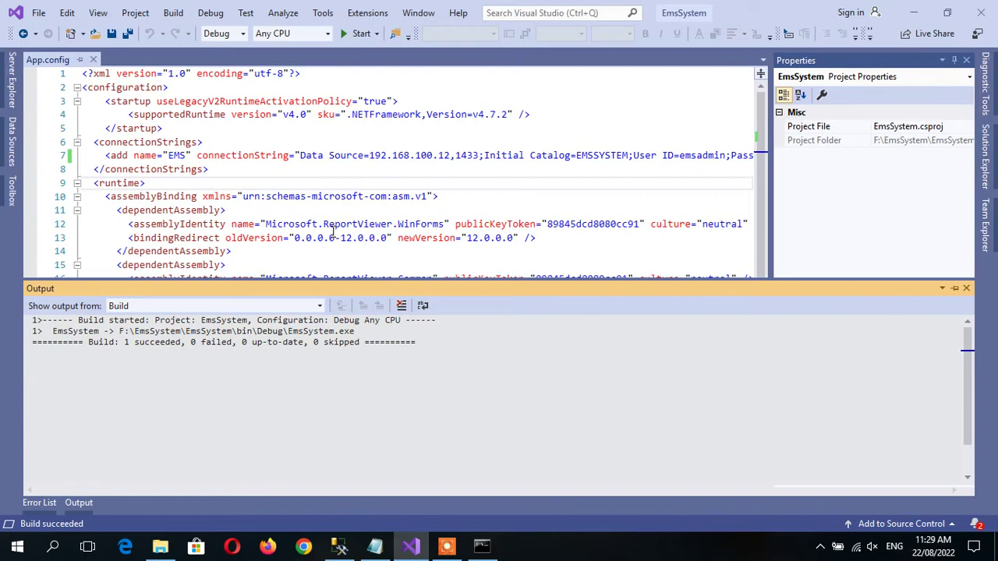
key("Escape")
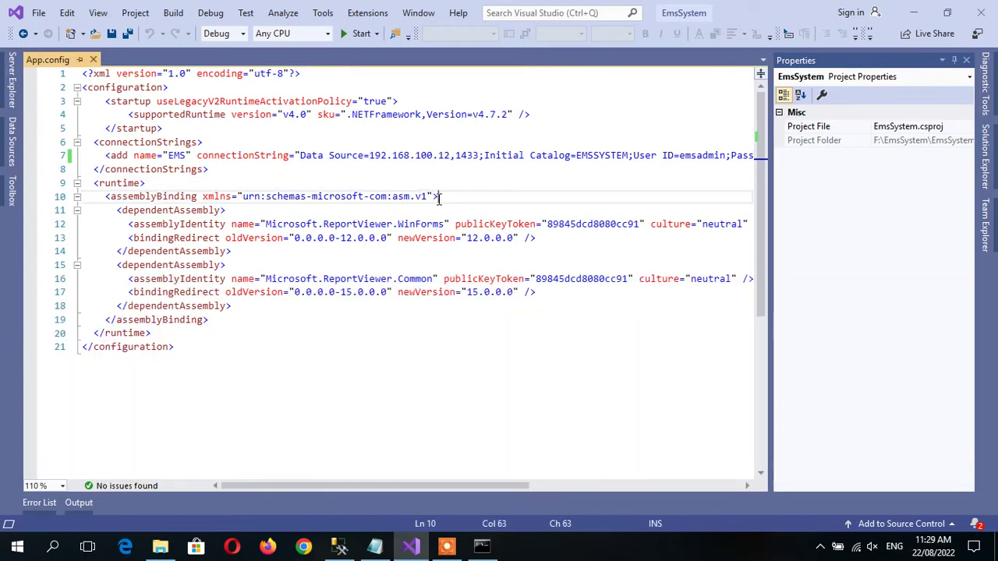
key("Up")
key("End")
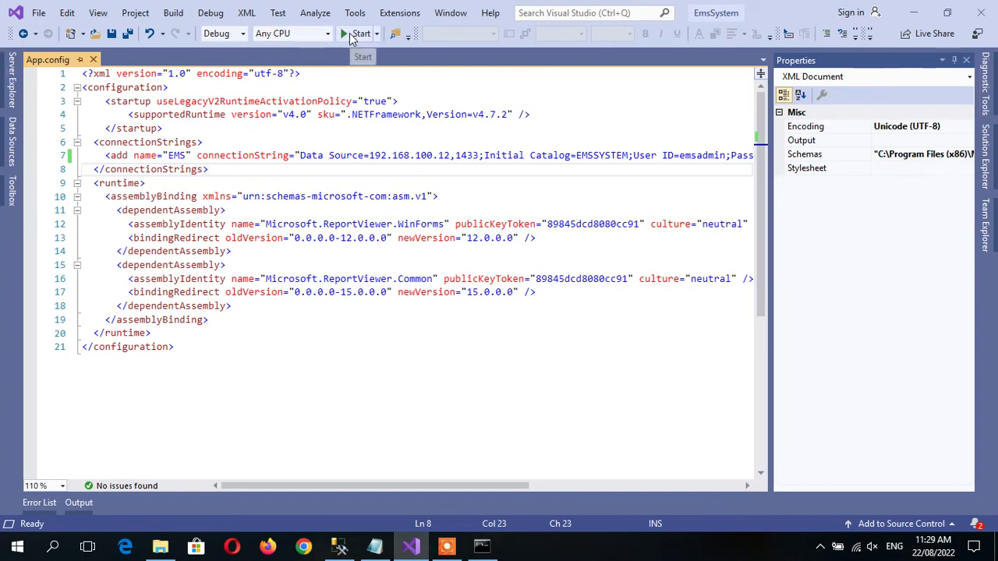
Run EmsSystem, dismiss the login-failed error about the password needing change, and close the app.
left_click(358, 33)
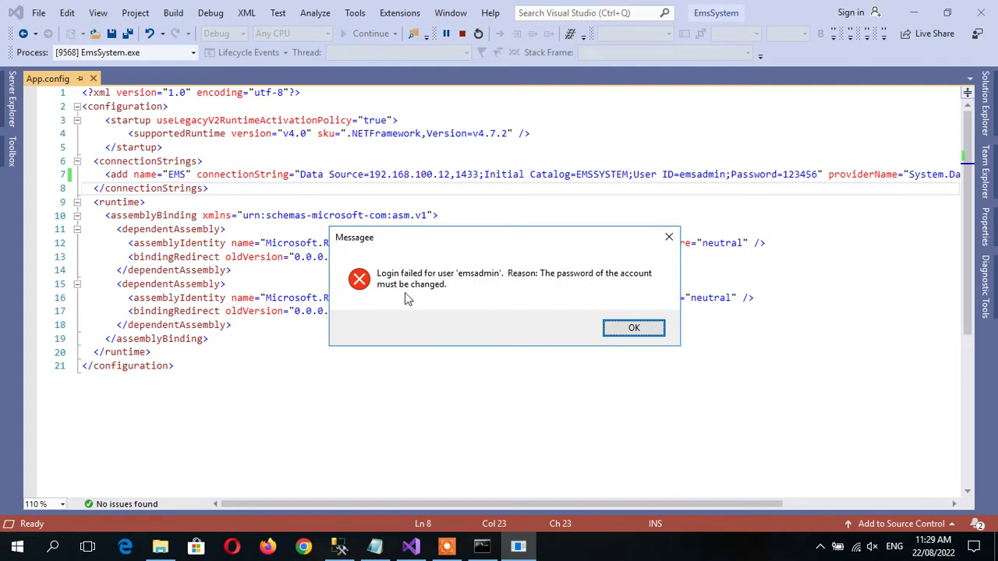
left_click(633, 329)
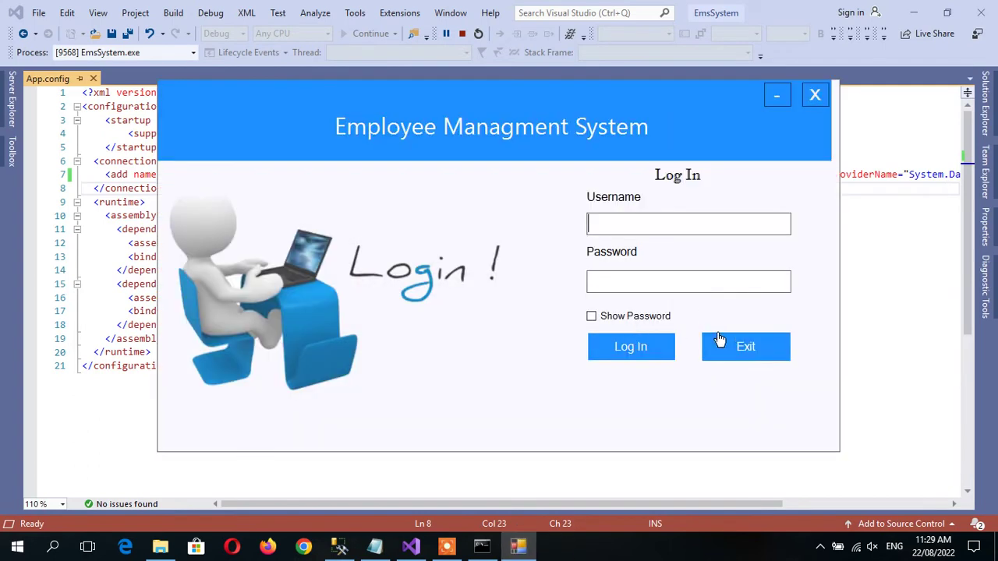
left_click(754, 355)
left_click(815, 94)
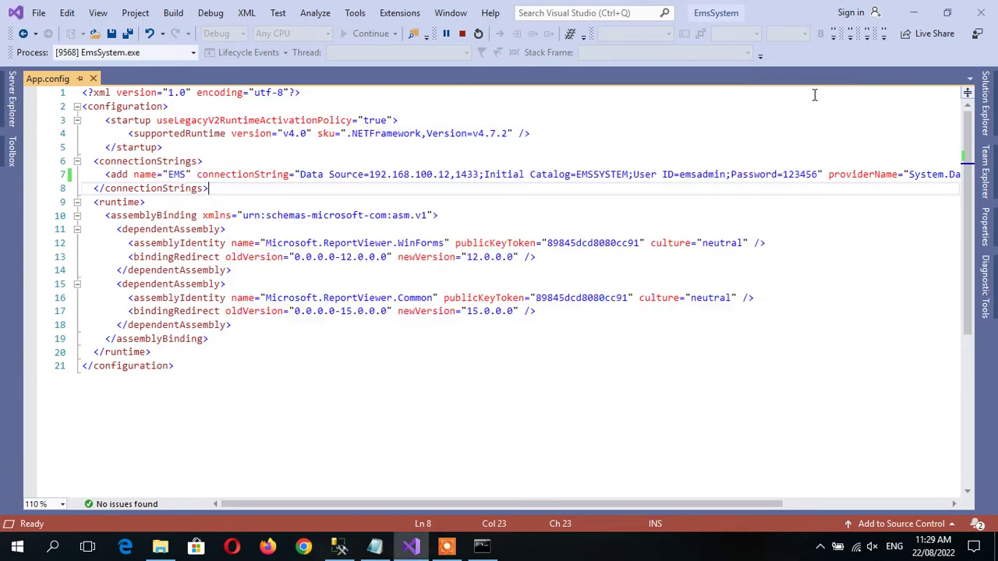
left_click(684, 156)
key("Right")
key("Right")
key("Right")
key("Right")
key("Right")
key("Right")
key("Right")
key("Right")
key("Right")
key("Right")
key("Right")
key("Right")
key("Right")
key("Right")
key("Right")
key("Right")
key("Right")
key("Right")
key("Right")
key("Right")
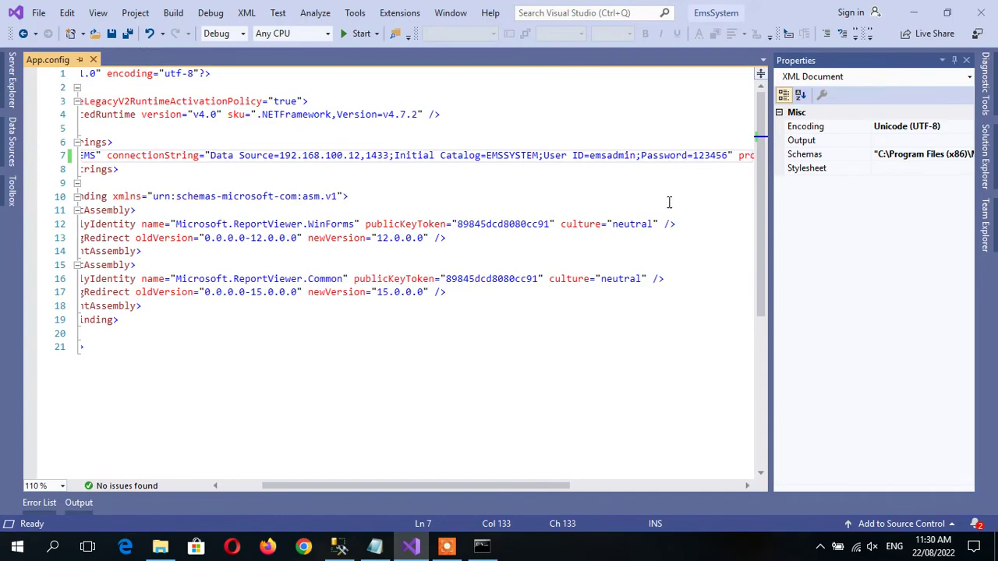
In Management Studio, review the application's SQL login properties, then disconnect from the server.
left_click(339, 548)
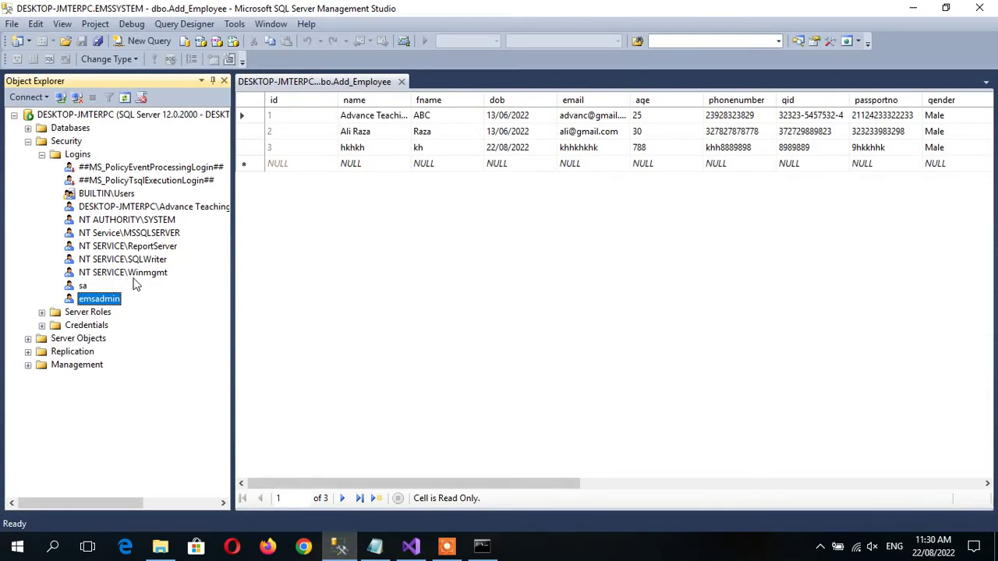
double_click(92, 299)
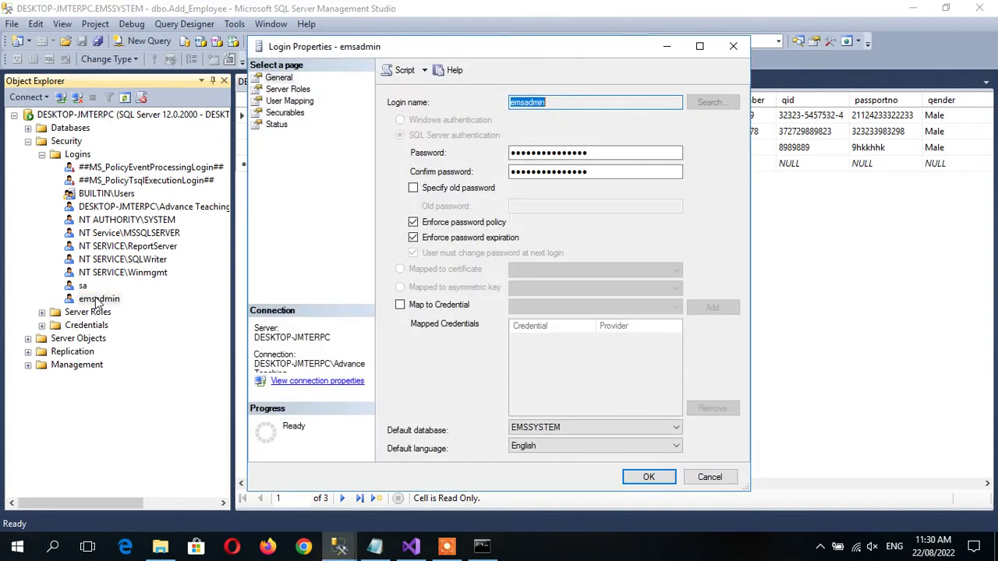
left_click(710, 477)
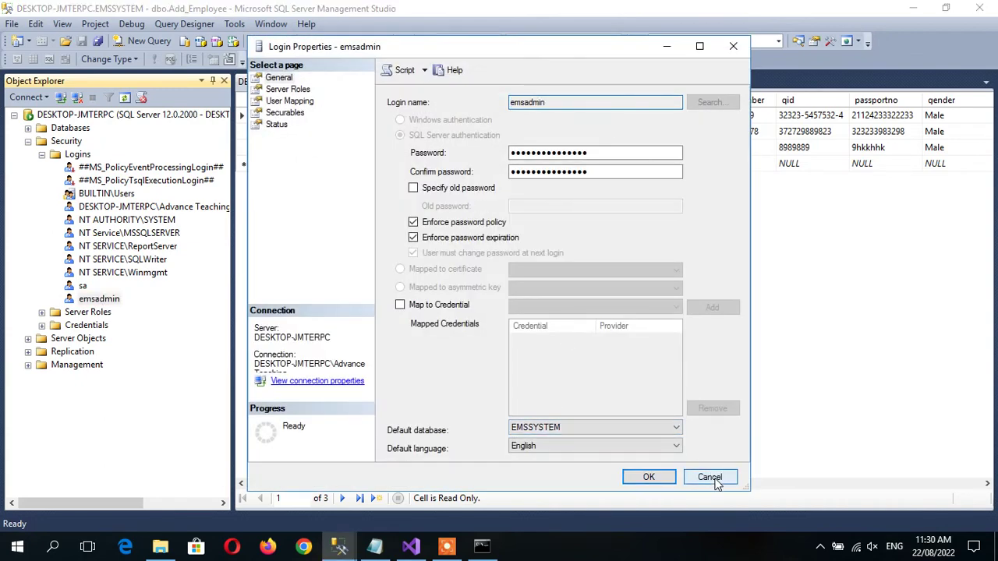
left_click(42, 154)
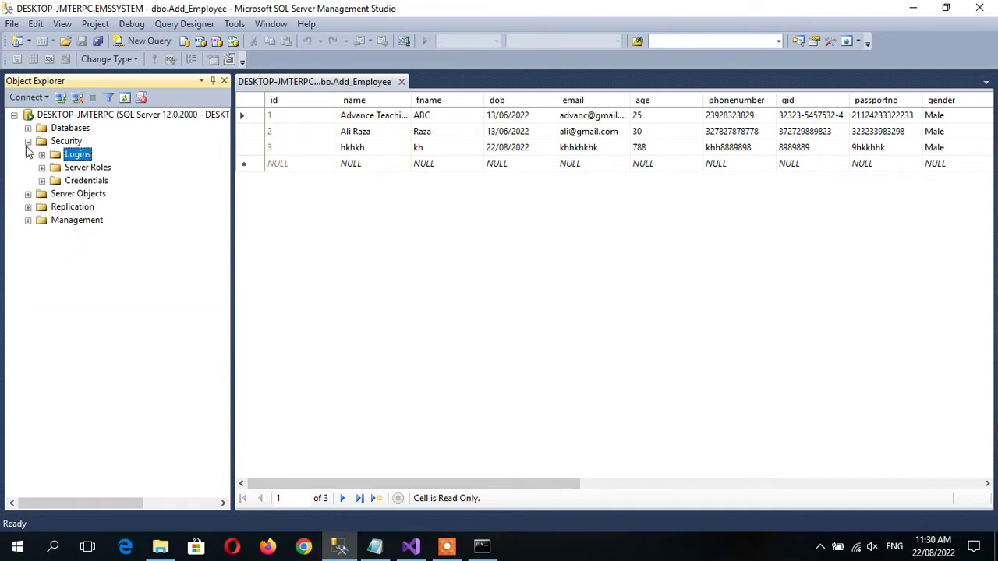
left_click(28, 141)
right_click(56, 114)
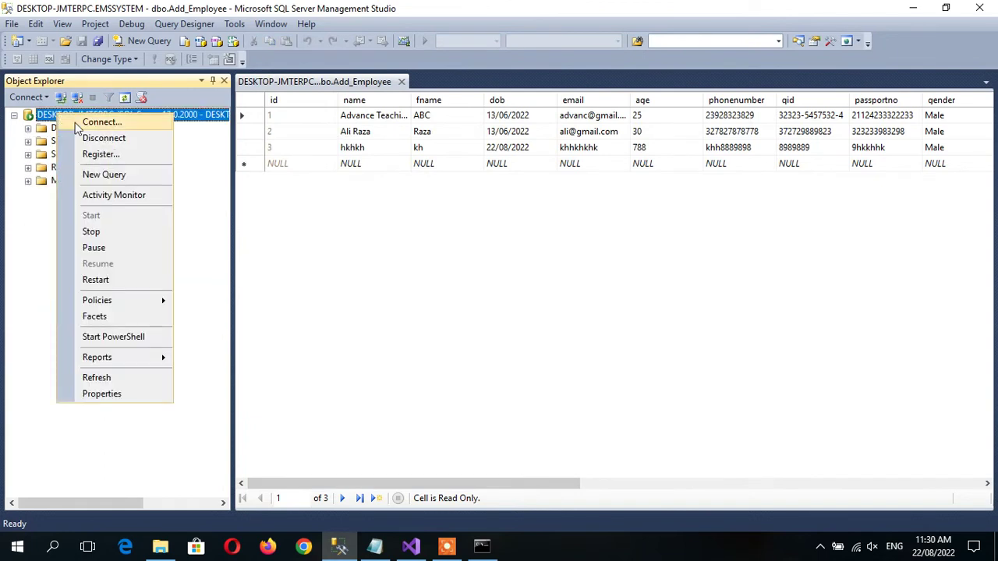
left_click(86, 140)
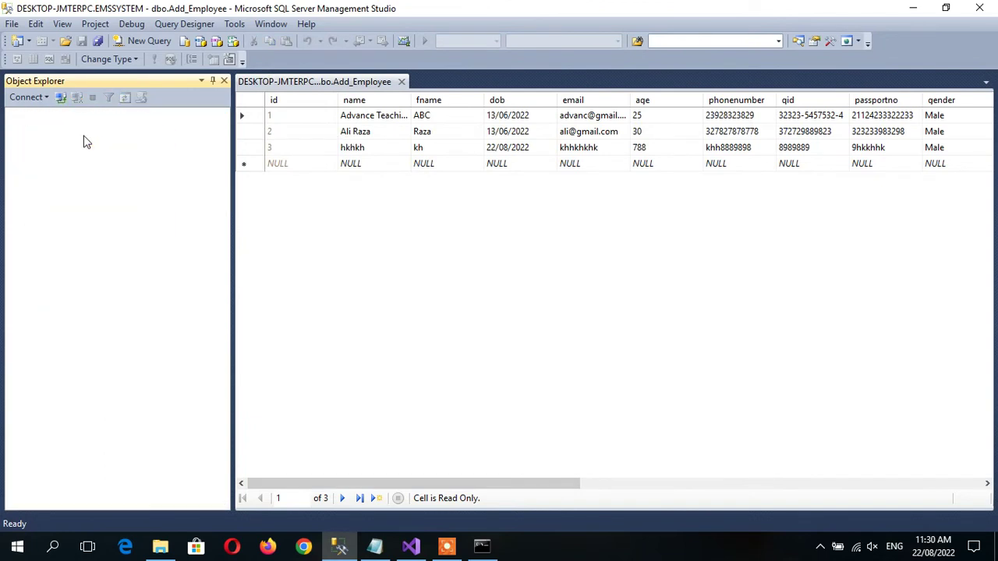
Reconnect with SQL Server Authentication as emsadmin, setting and confirming a new password.
left_click(27, 98)
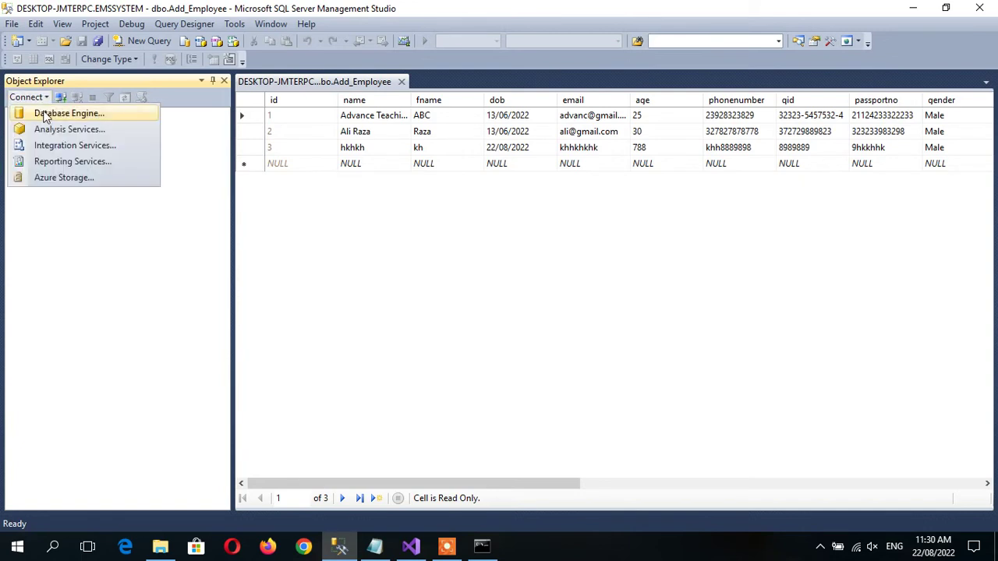
left_click(45, 115)
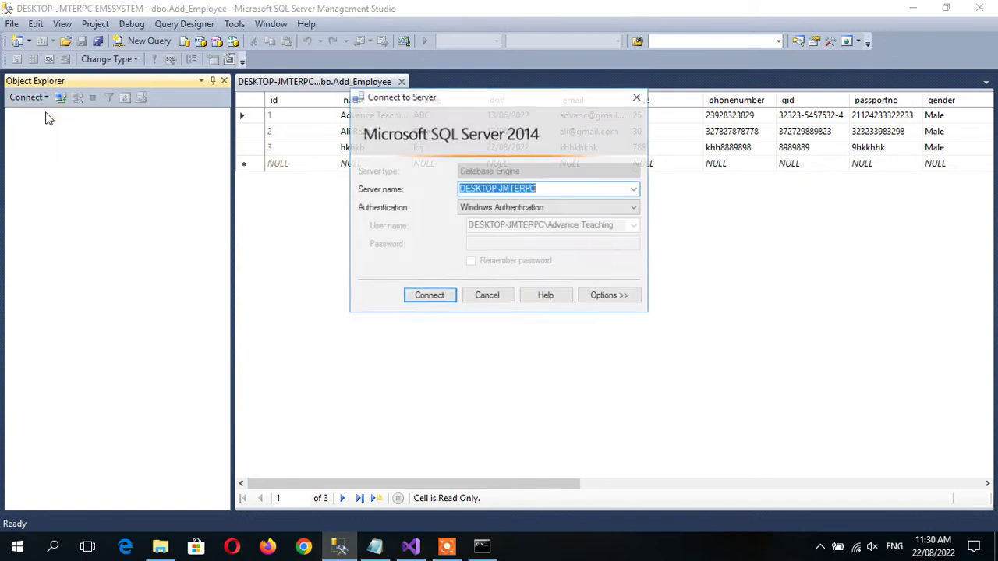
left_click(543, 210)
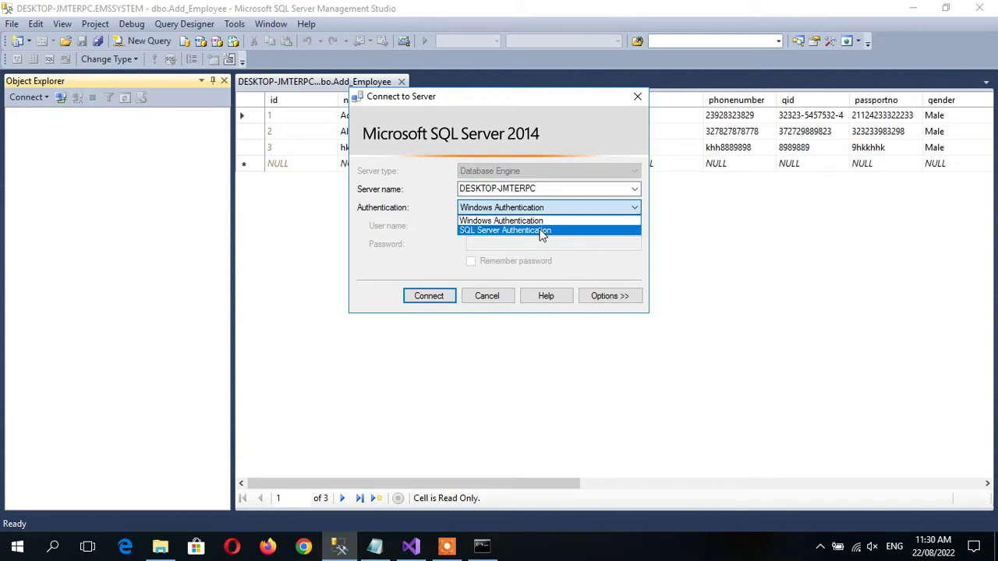
left_click(541, 230)
double_click(524, 227)
type("emsadmin")
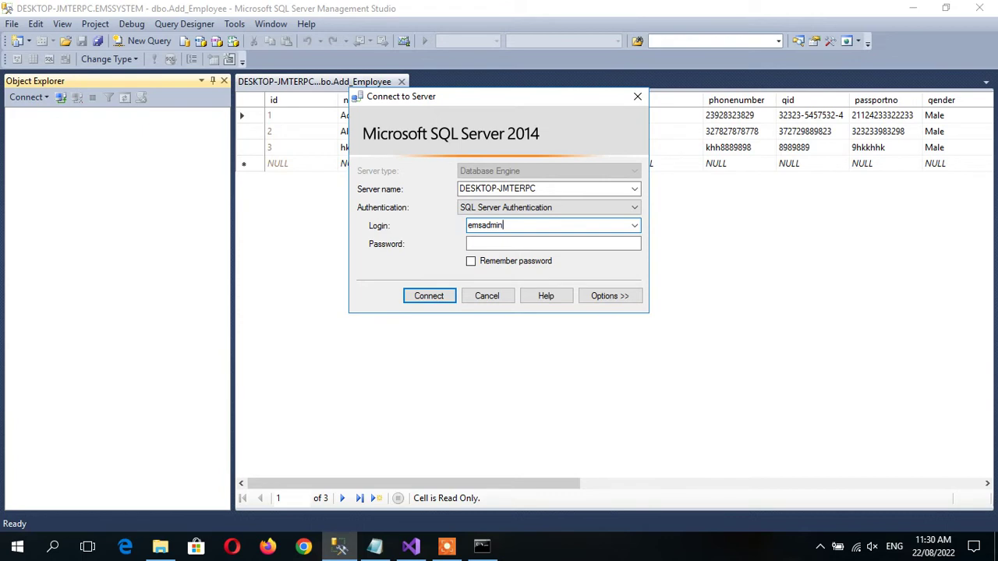
key("Tab")
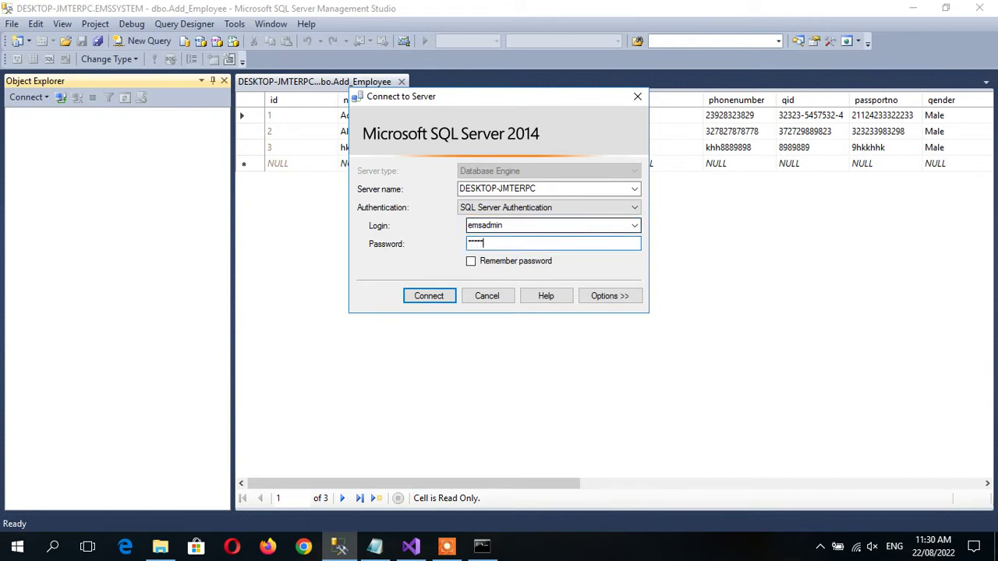
key("Return")
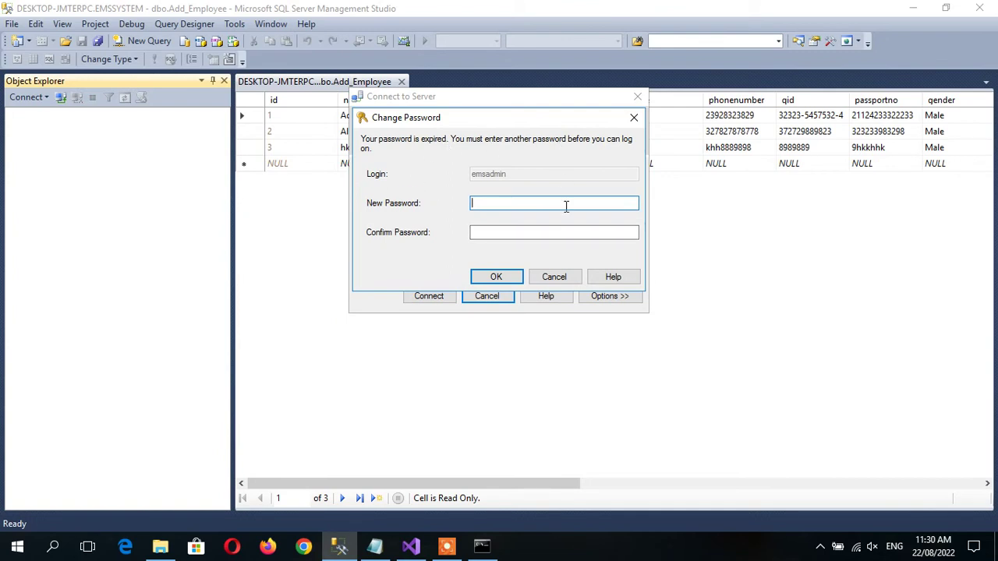
type("••••••••")
key("Tab")
type("•••••••")
key("Return")
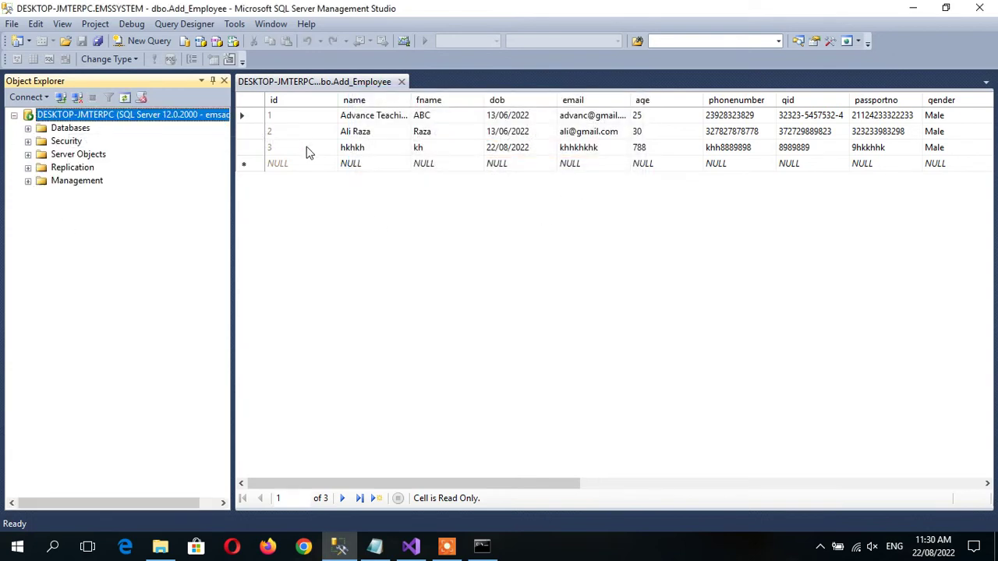
Expand Databases and add a Windows Authentication connection to DESKTOP-JMTERPC, widening Object Explorer.
left_click(28, 129)
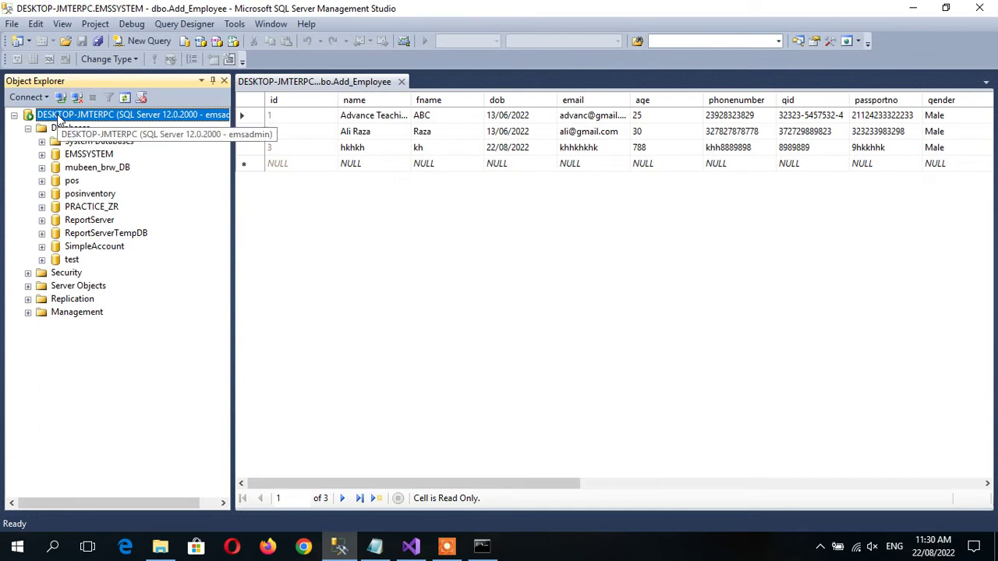
right_click(58, 116)
left_click(26, 97)
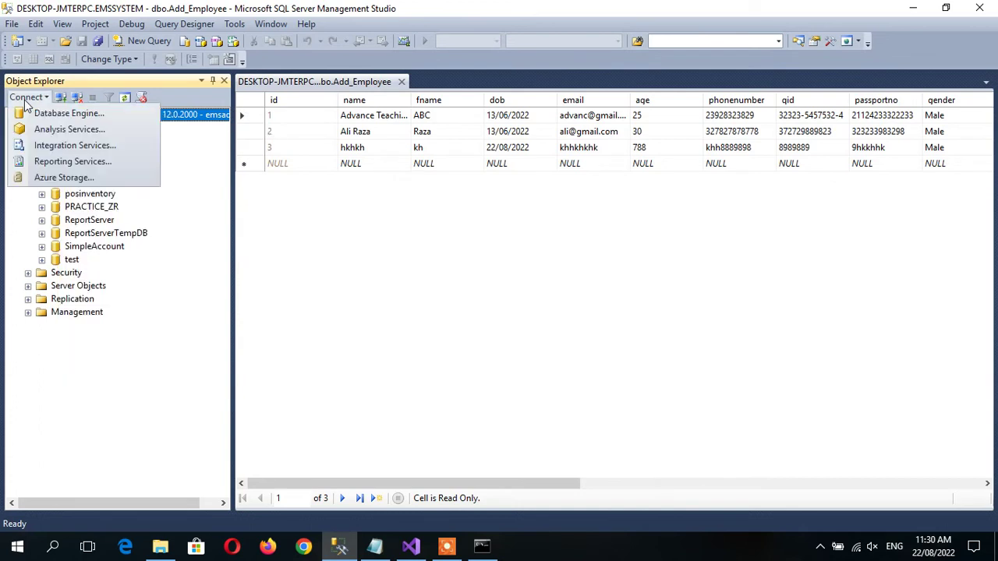
left_click(68, 113)
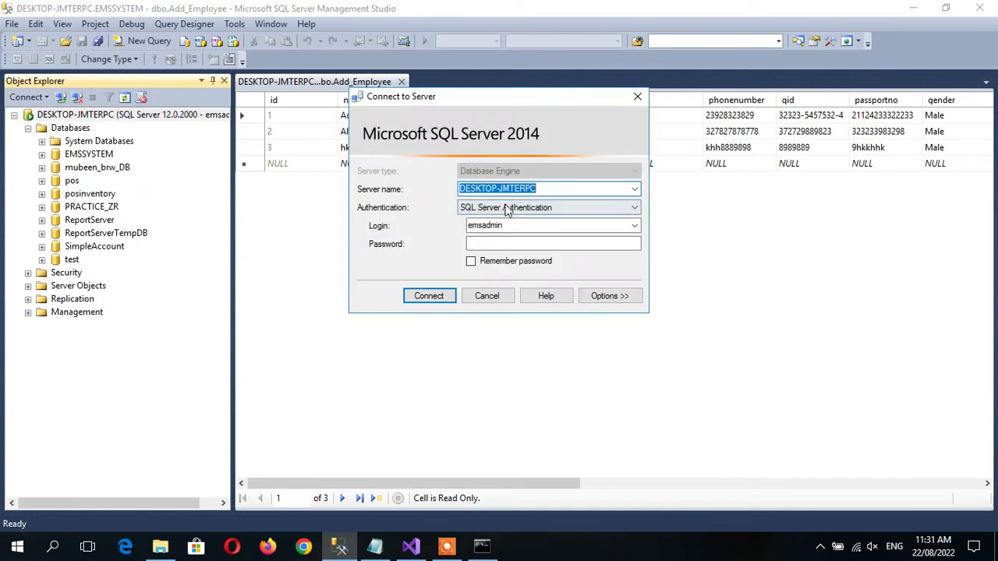
left_click(503, 207)
left_click(507, 225)
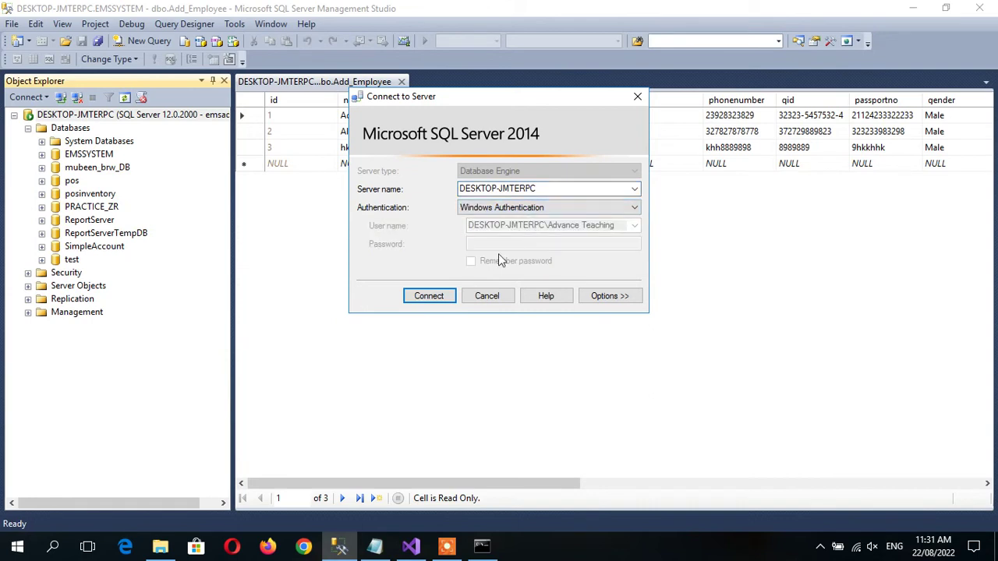
left_click(429, 296)
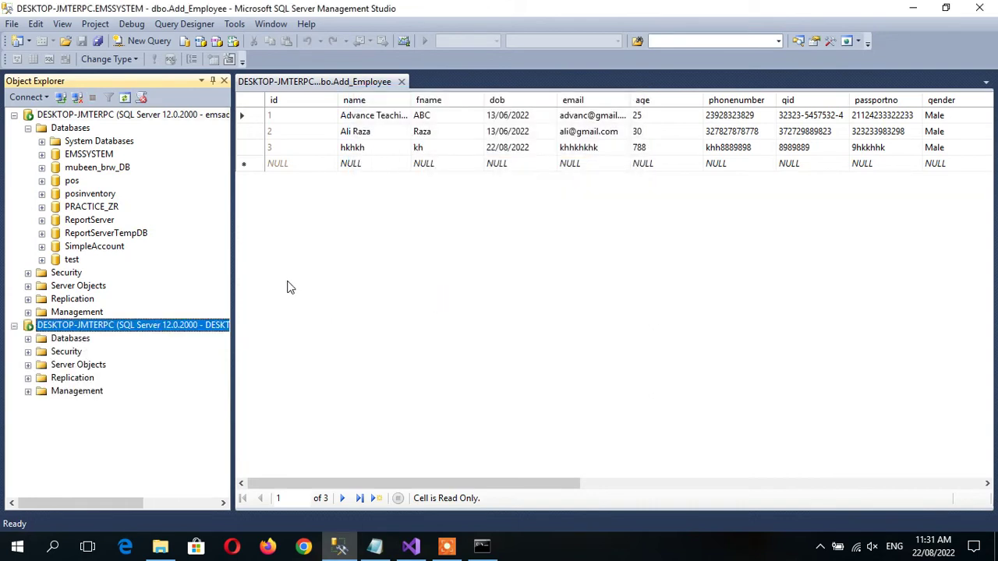
left_click_drag(232, 273, 373, 273)
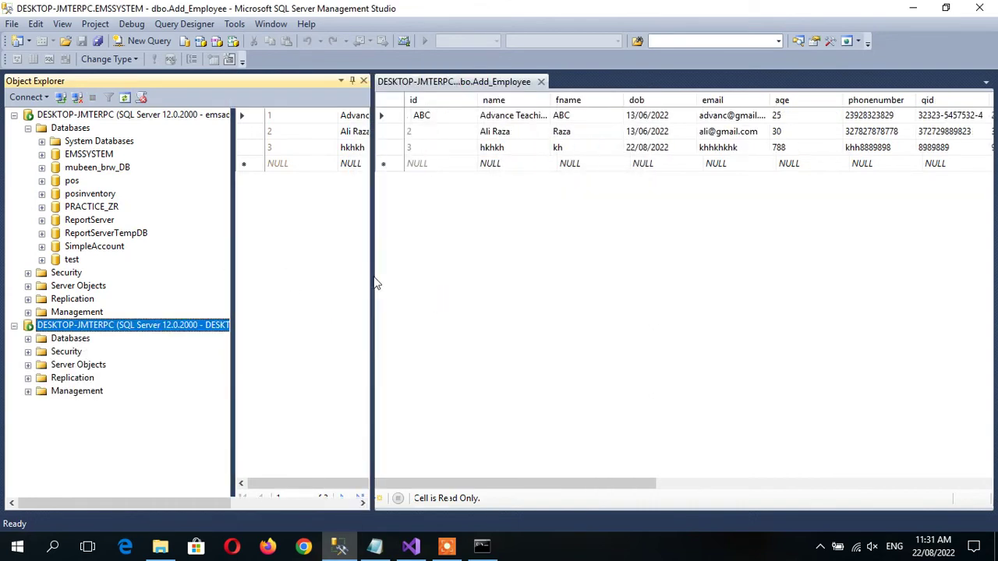
left_click(227, 117)
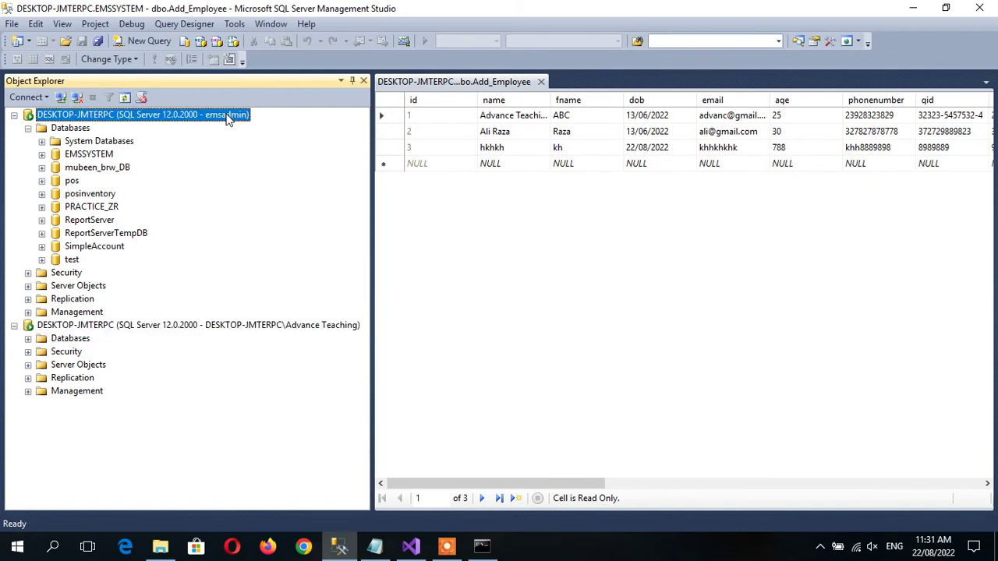
left_click(152, 331)
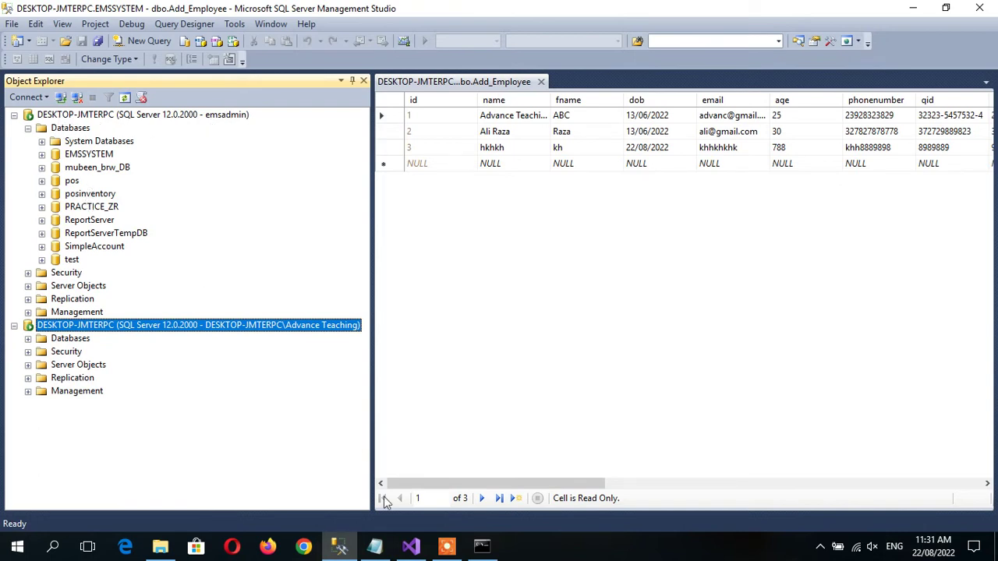
left_click(447, 547)
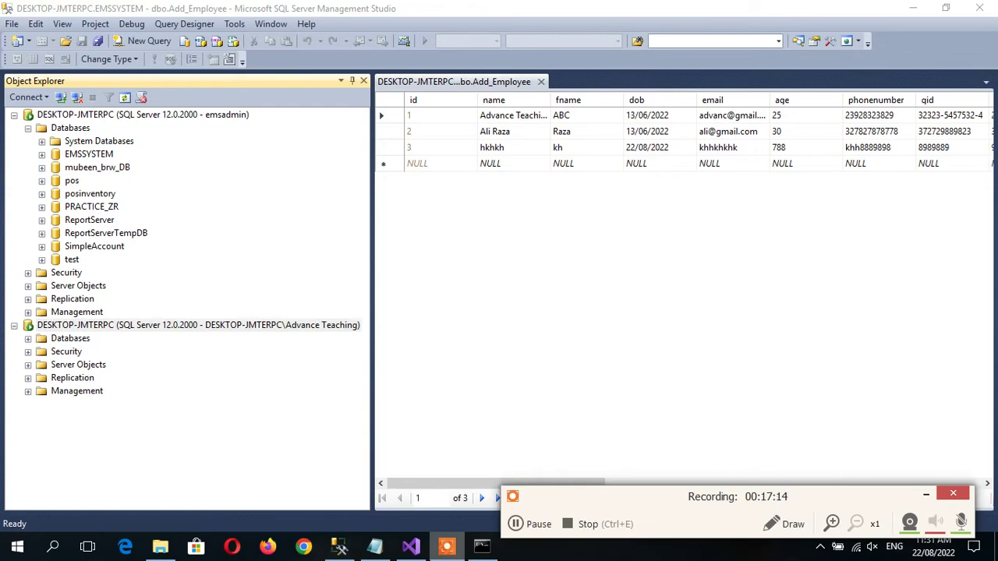
Update the connection string password to the new one, save App.config, and start EmsSystem.
left_click(411, 546)
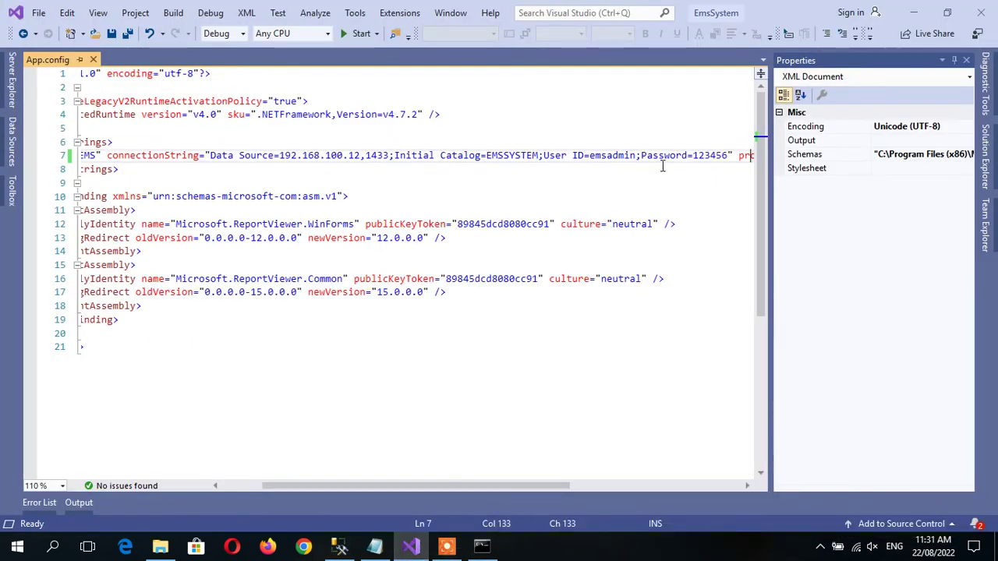
left_click(730, 156)
type("7")
key("ctrl+s")
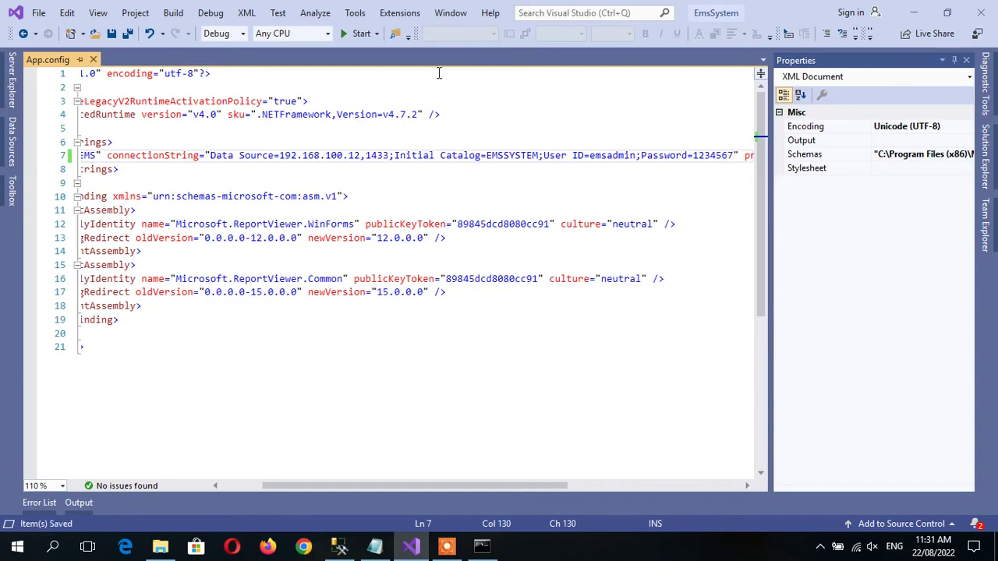
left_click(347, 36)
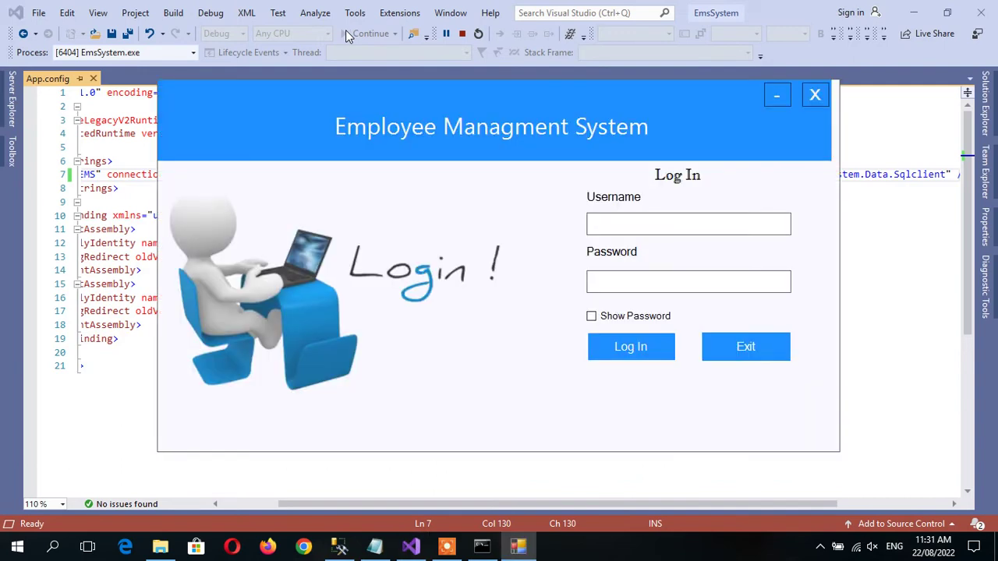
Log in to EmsSystem as admin, correcting the mistyped password before signing in.
type("admin")
key("Tab")
type("admin")
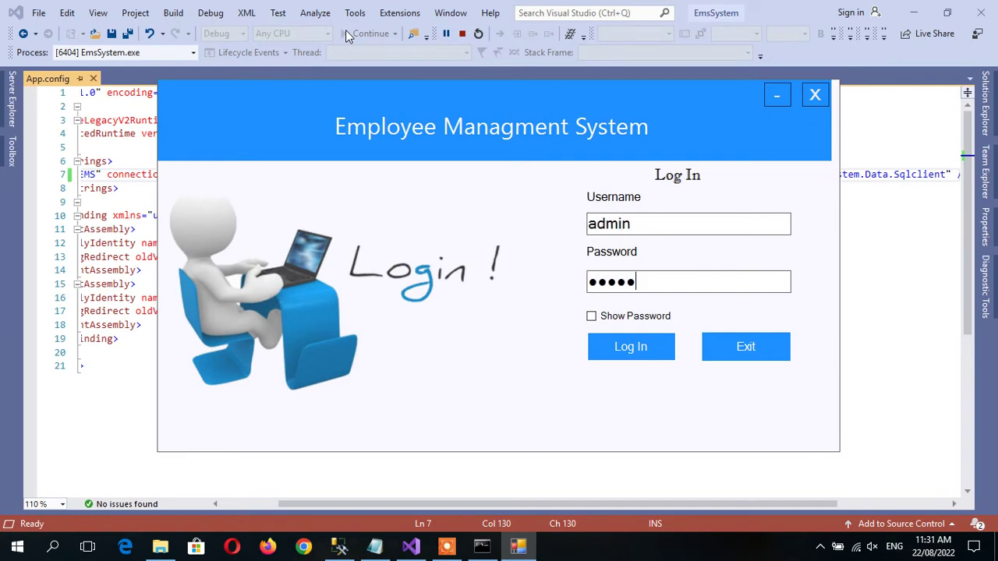
type("1")
key("Return")
key("Return")
left_click(600, 321)
key("BackSpace")
left_click(616, 348)
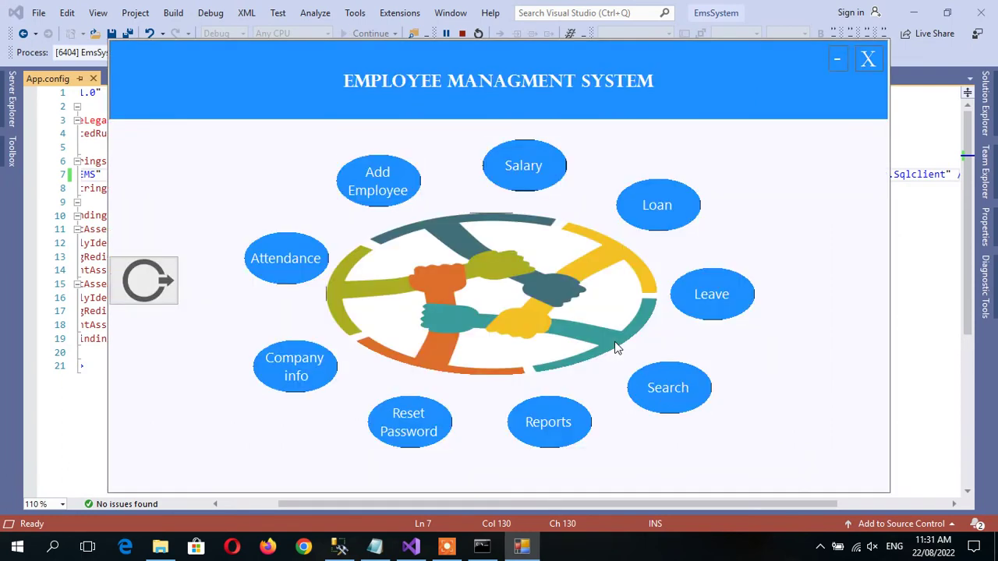
Check the Employee Search list, then close the app and the App.config document.
left_click(677, 388)
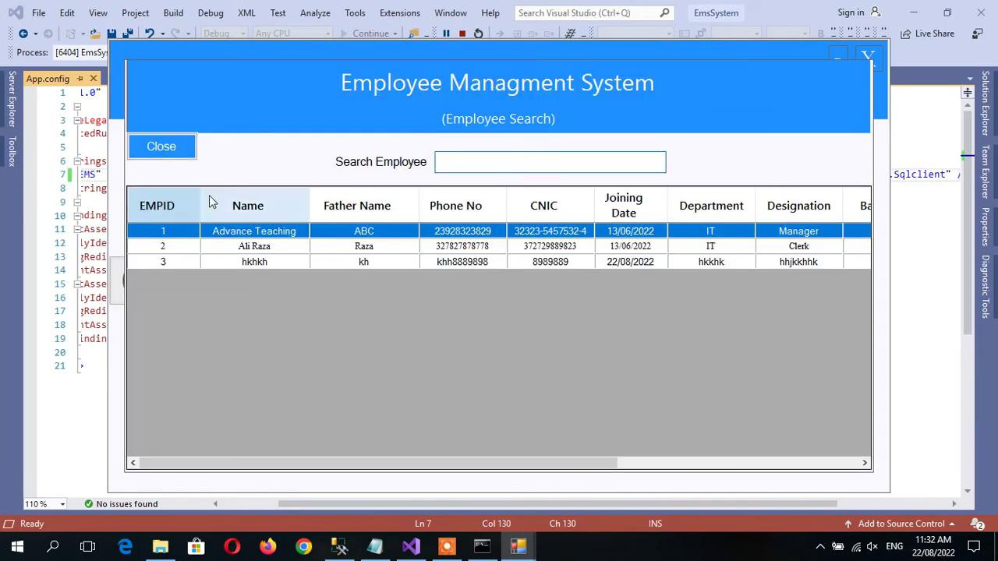
left_click(165, 147)
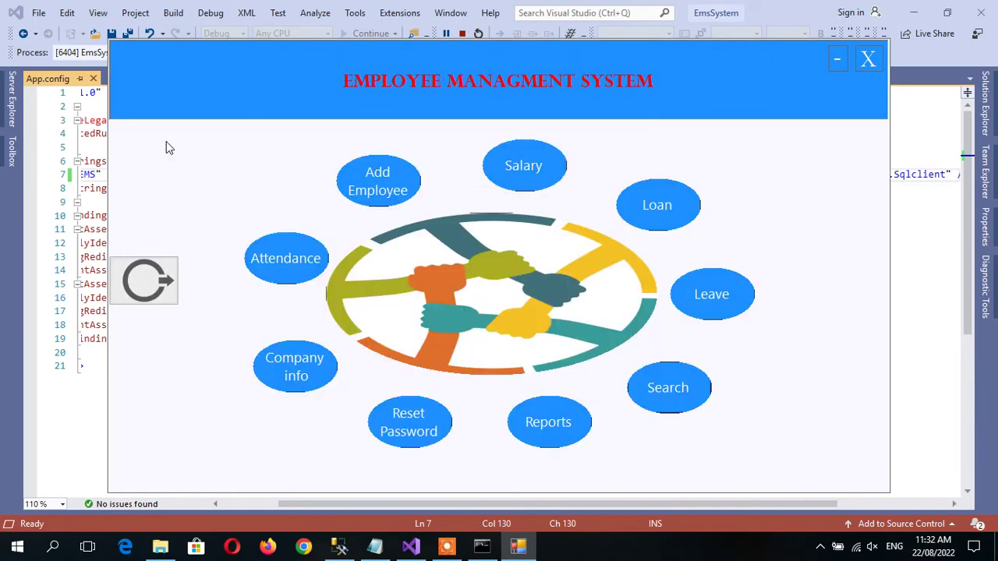
left_click(866, 60)
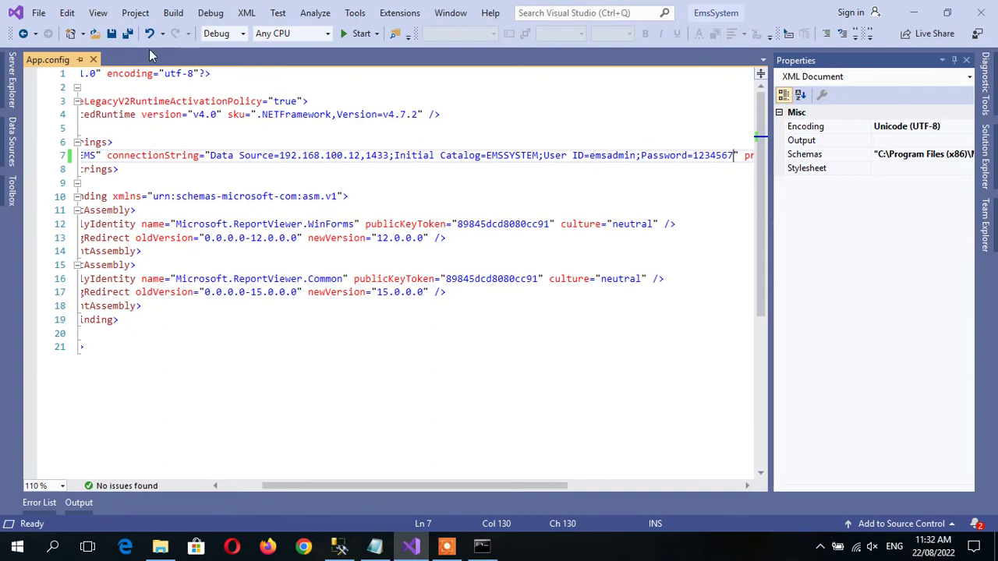
left_click(94, 60)
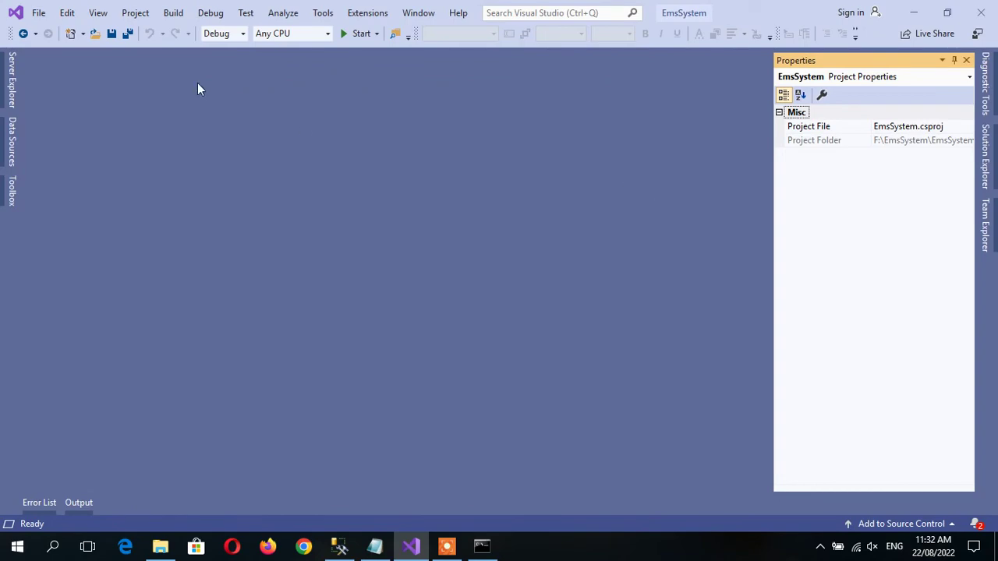
Save all project files and minimize Visual Studio to reach File Explorer.
left_click(127, 34)
left_click(913, 13)
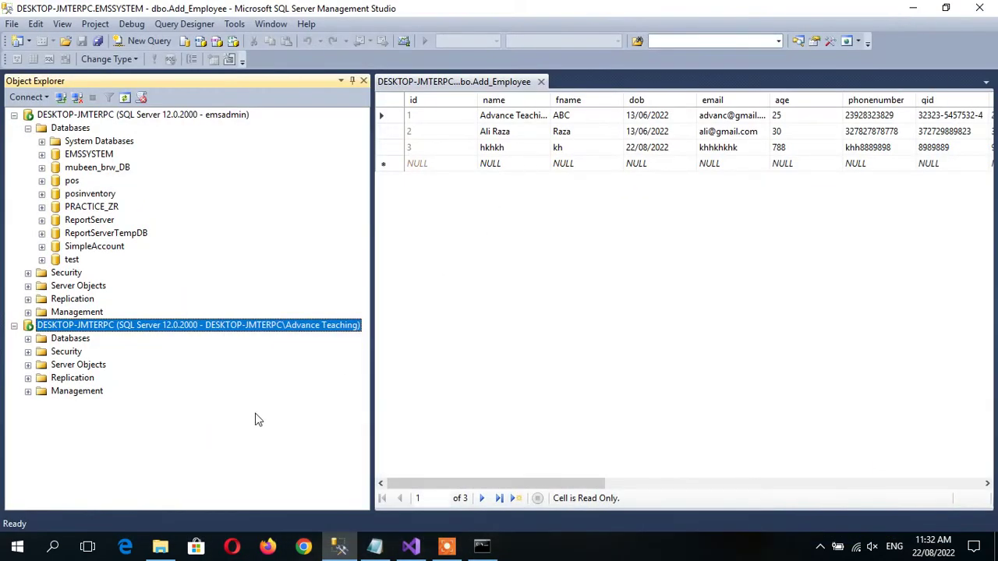
left_click(159, 546)
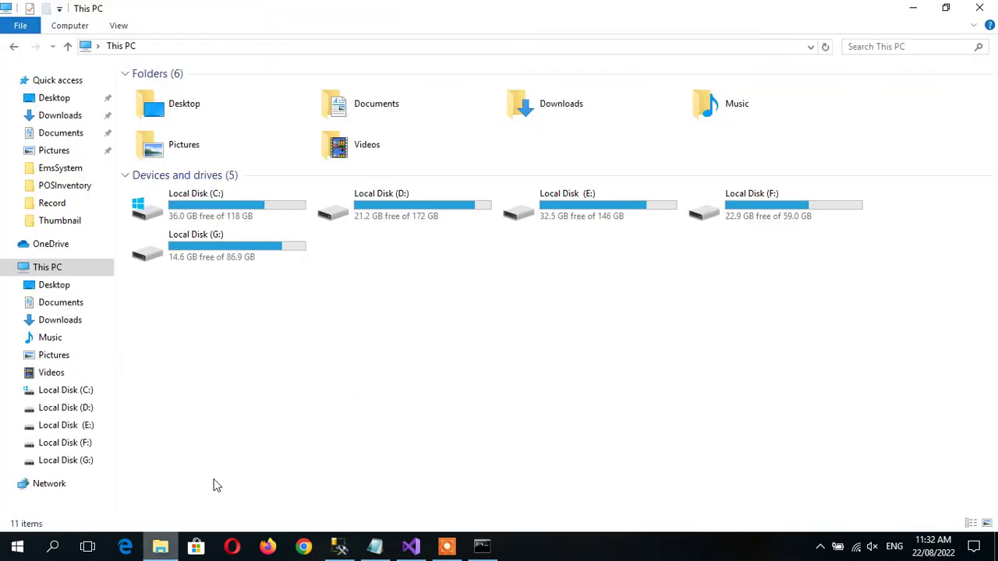
Navigate to F:\EmsSystem\EmsSystem\bin and look into its Debug folder.
double_click(258, 262)
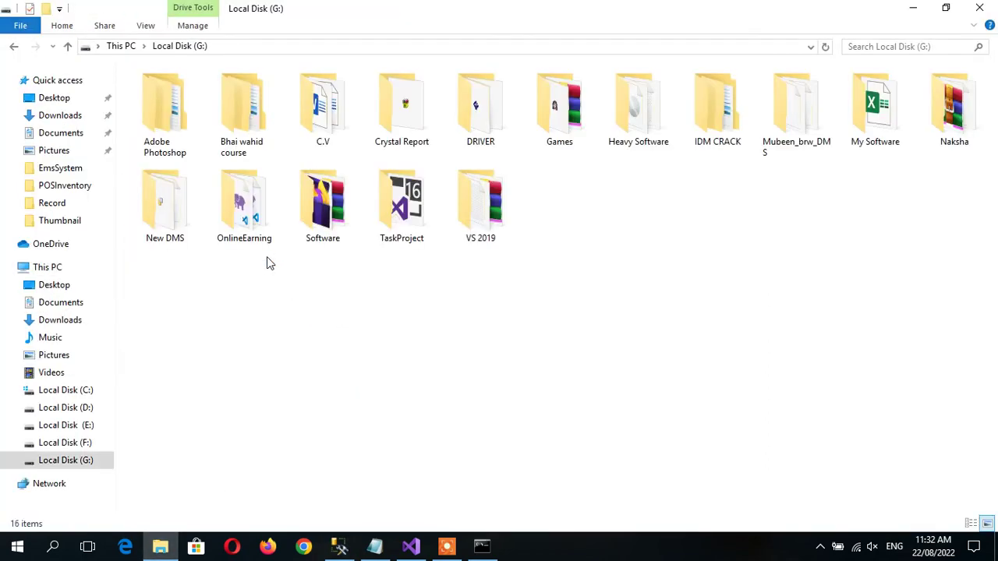
key("alt+Left")
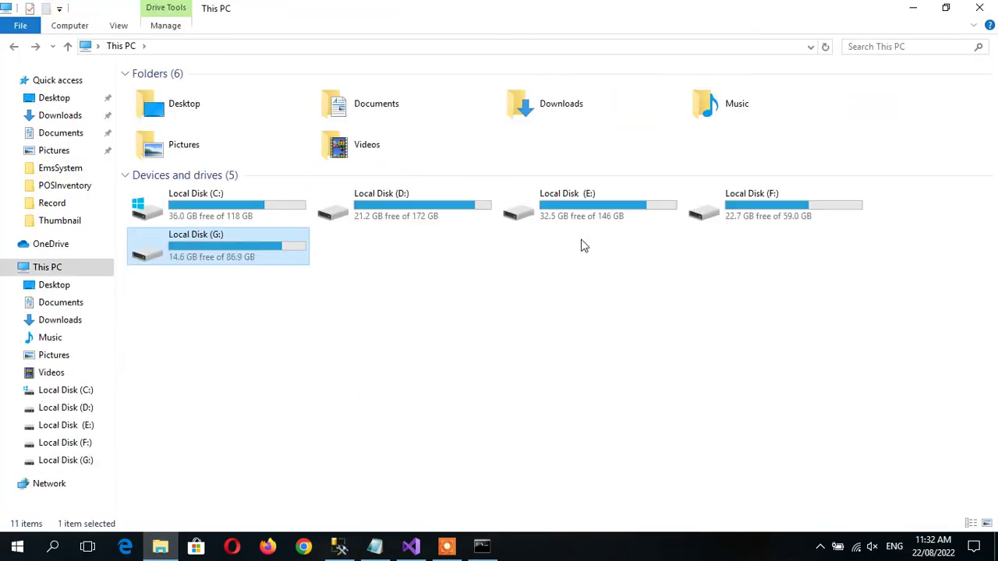
double_click(741, 211)
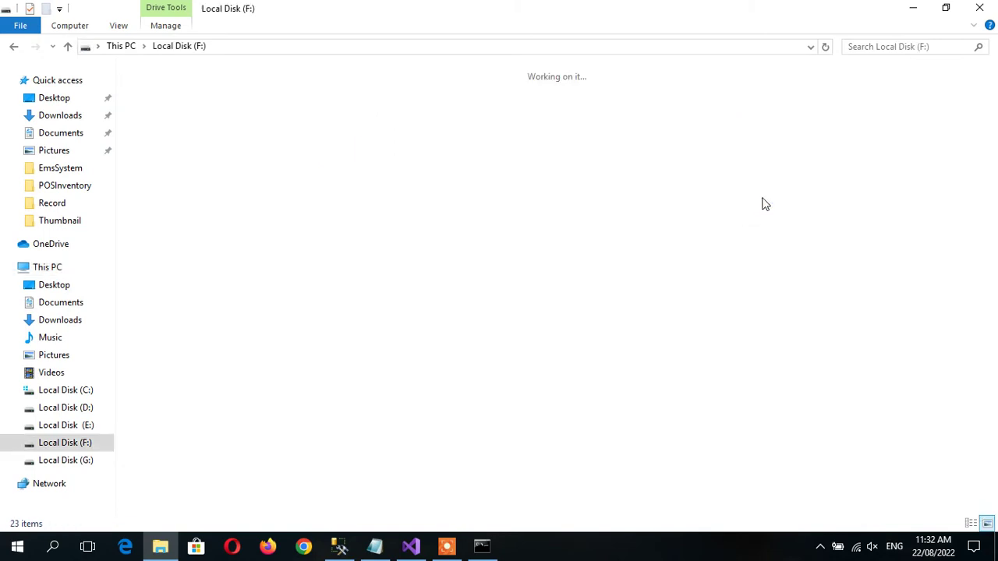
double_click(897, 131)
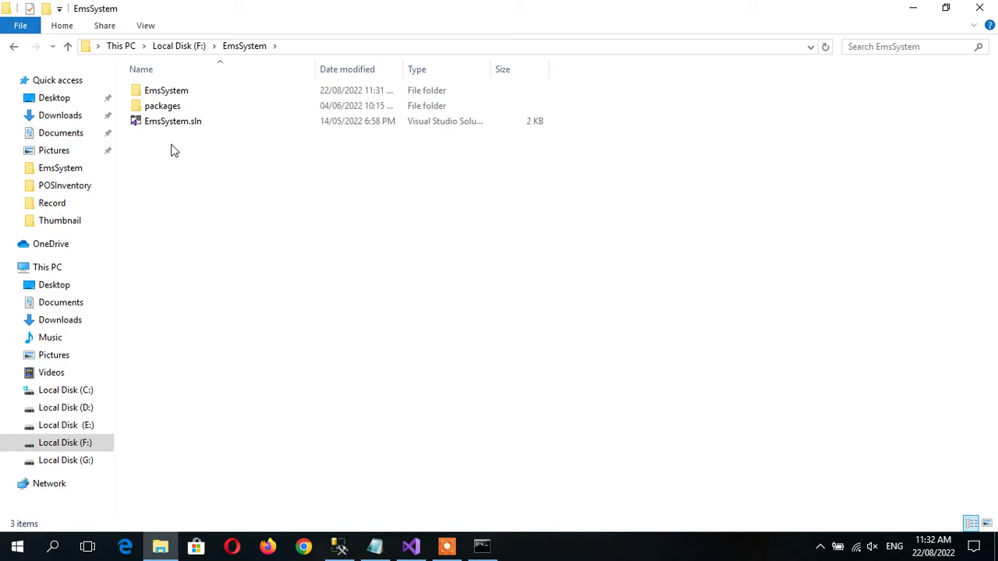
double_click(176, 93)
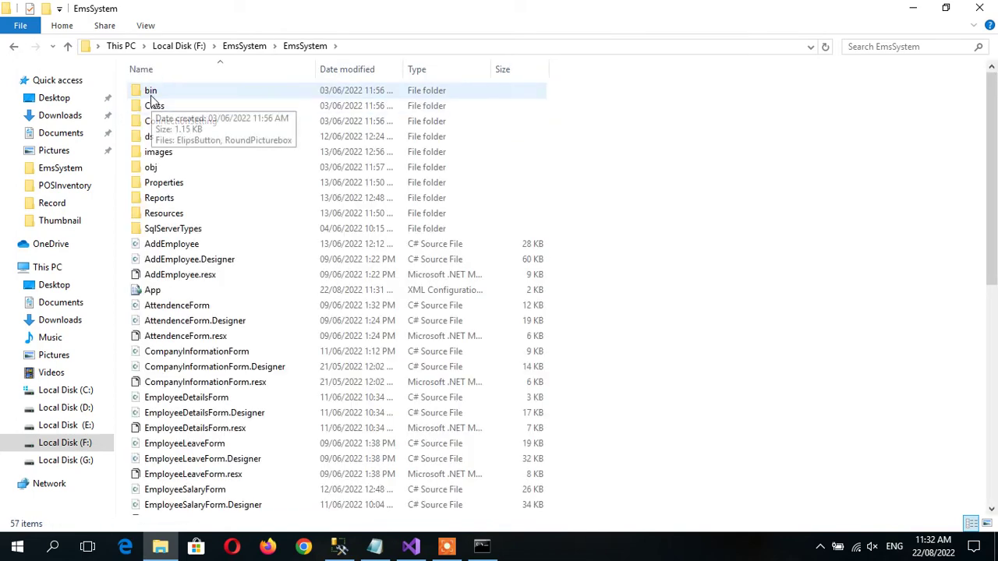
double_click(153, 94)
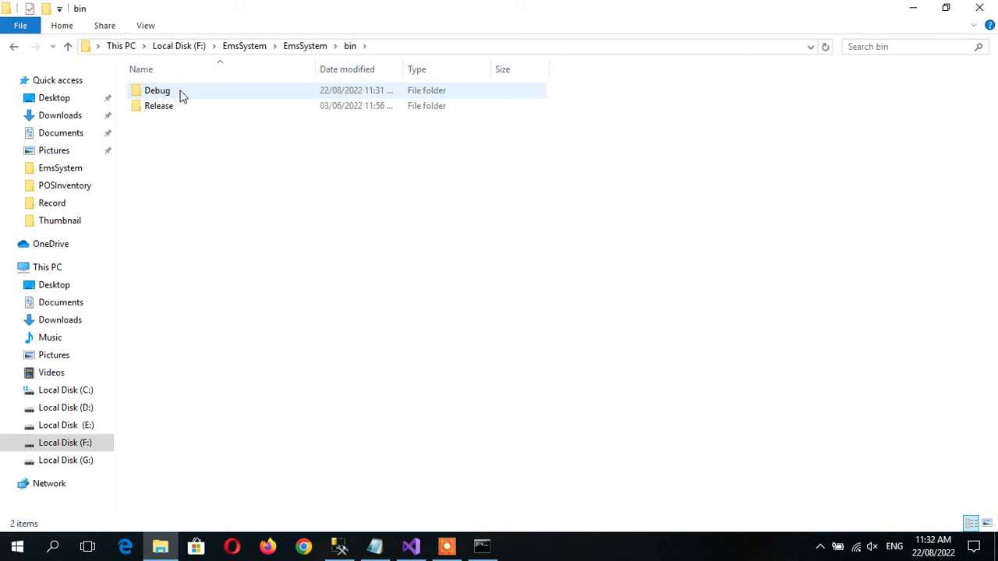
double_click(180, 95)
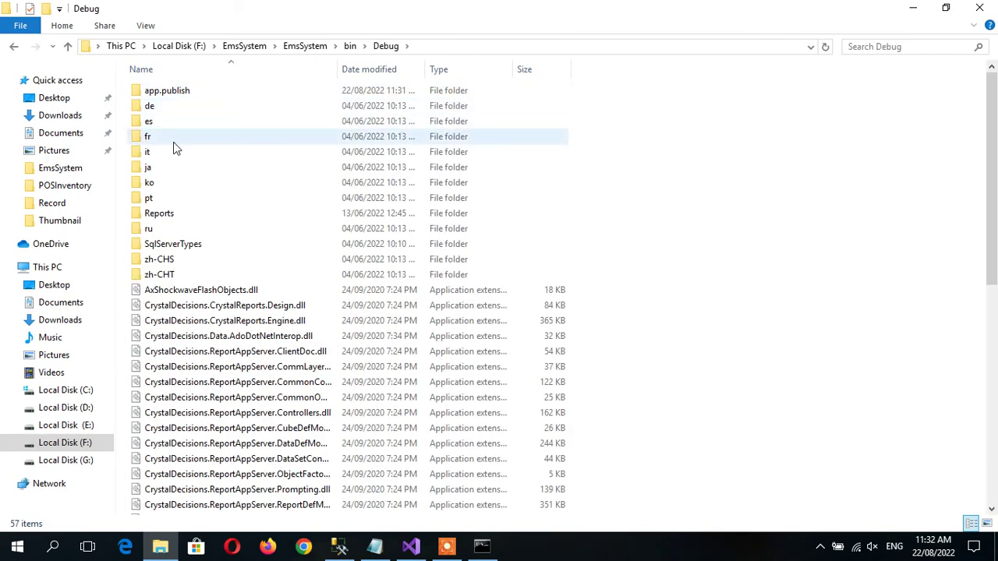
key("BackSpace")
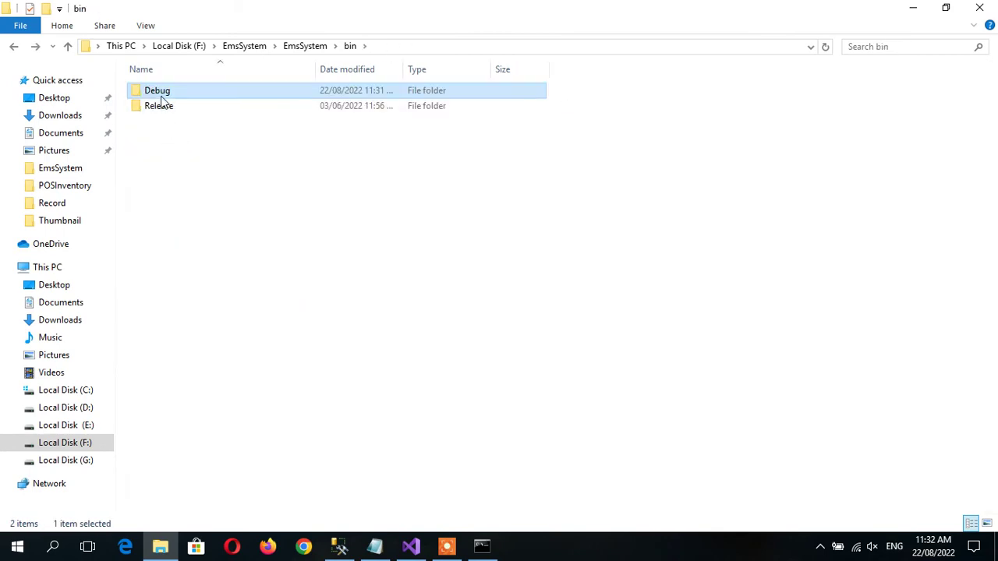
double_click(158, 92)
Copy the Debug folder, delete the old EmsSystem folder on Removable Disk (I:), and paste Debug there.
right_click(158, 92)
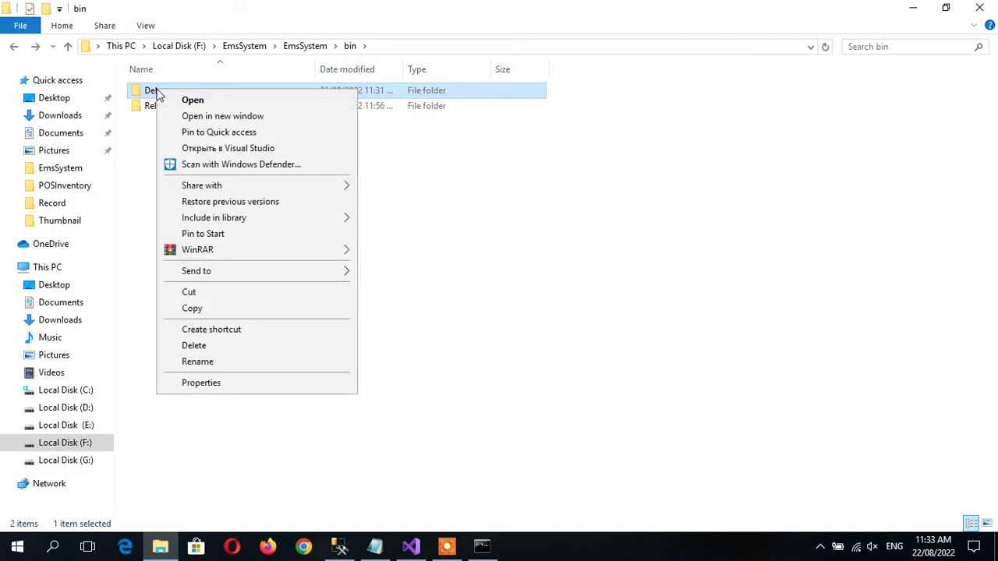
mouse_move(184, 257)
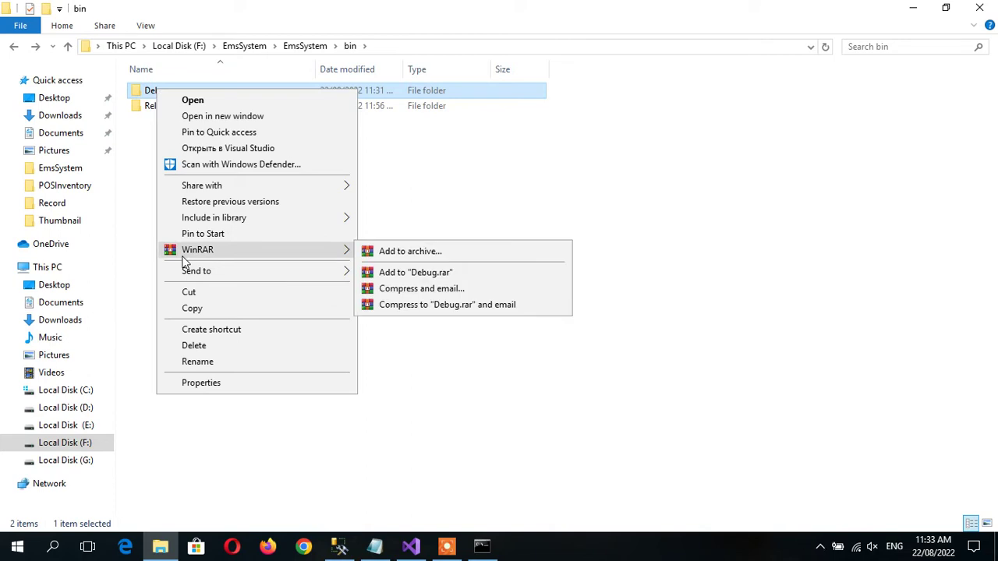
mouse_move(202, 272)
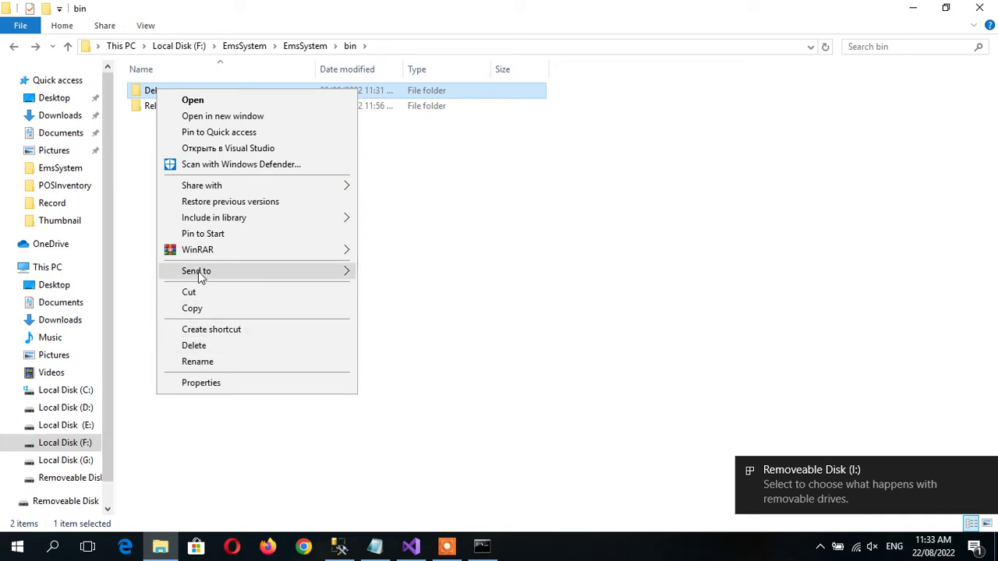
left_click(192, 307)
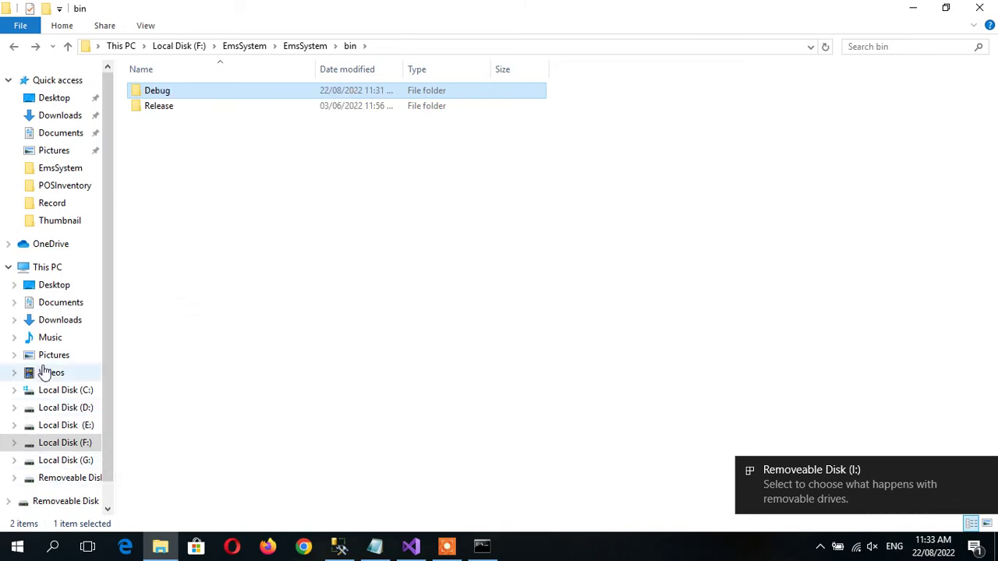
left_click(56, 478)
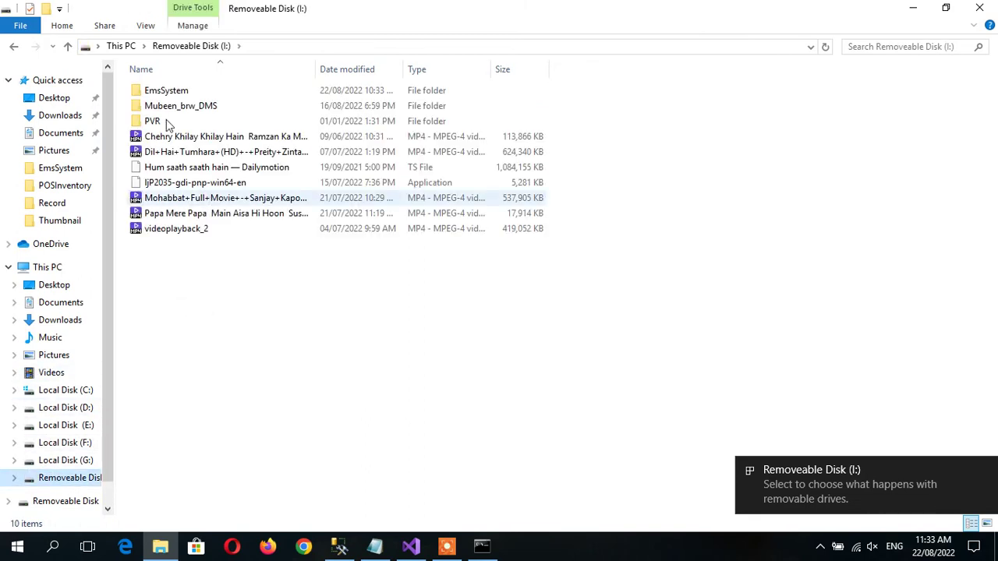
left_click(165, 95)
key("Delete")
key("Return")
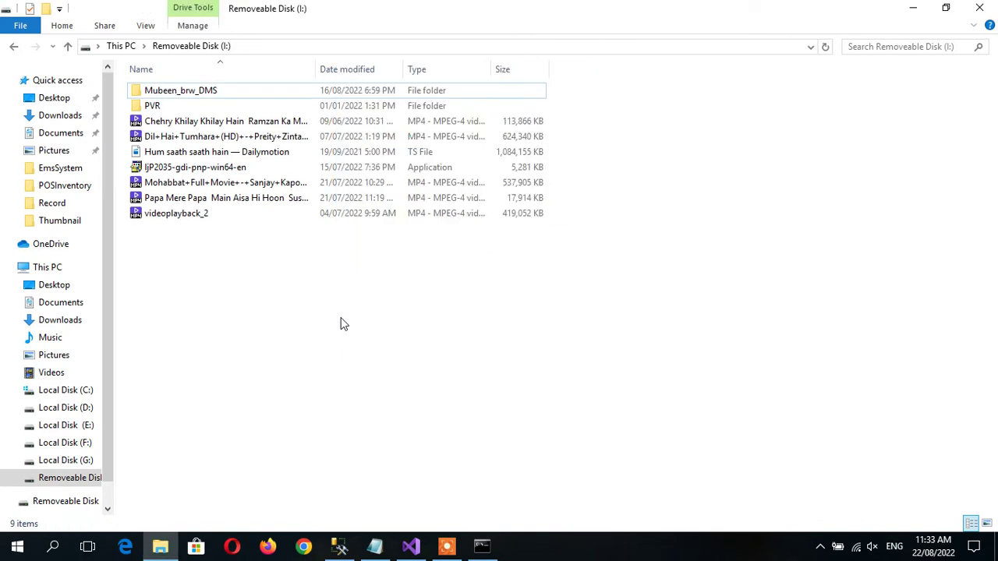
key("ctrl+v")
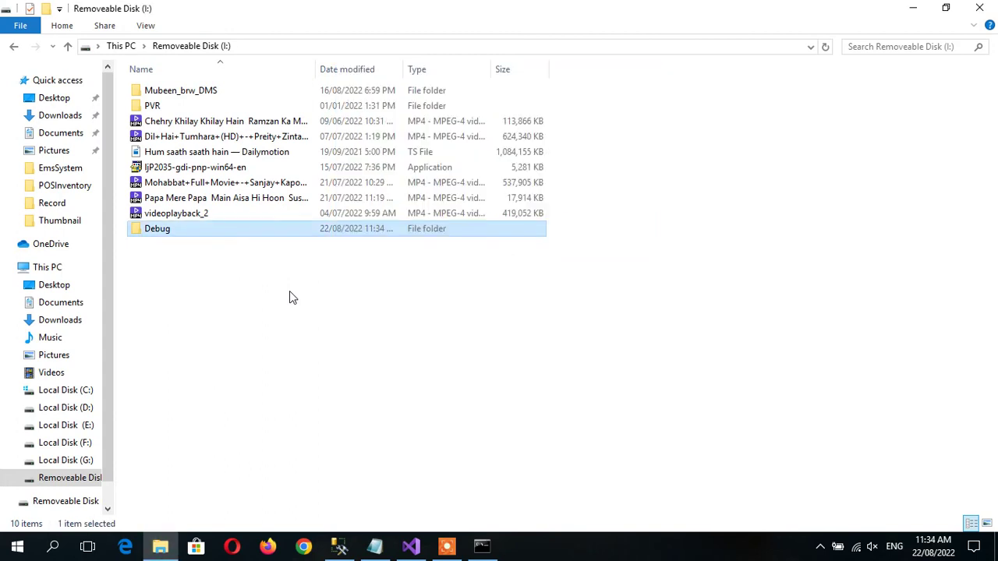
Check the copied Debug folder's contents, minimize Management Studio and Notepad, and launch AnyDesk.
double_click(152, 234)
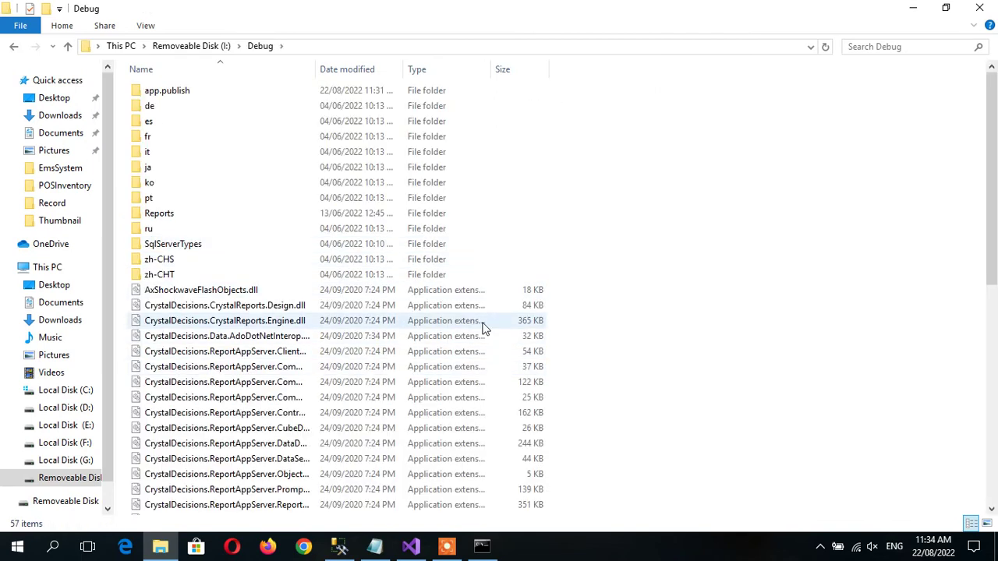
key("alt+Left")
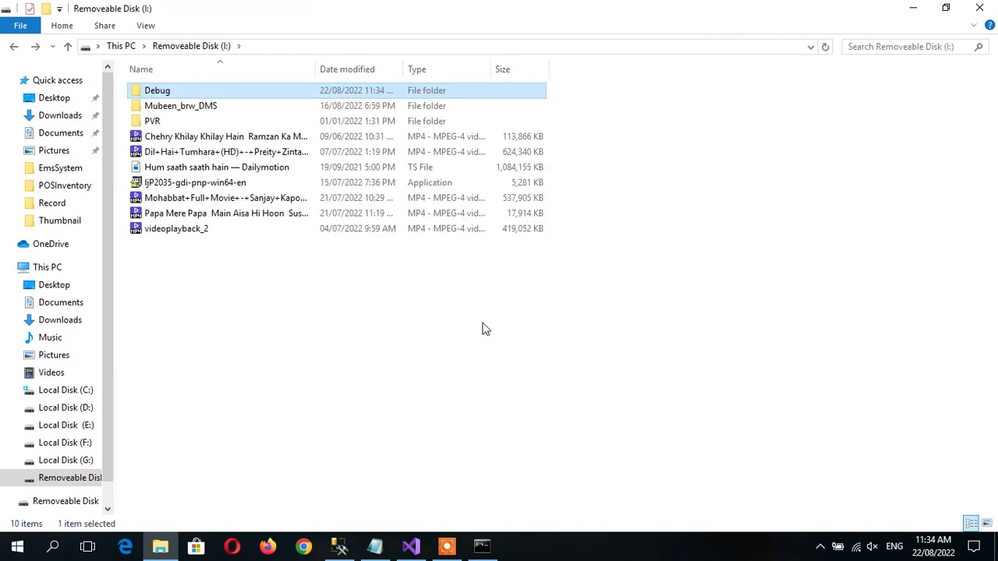
key("alt+Tab")
left_click(538, 343)
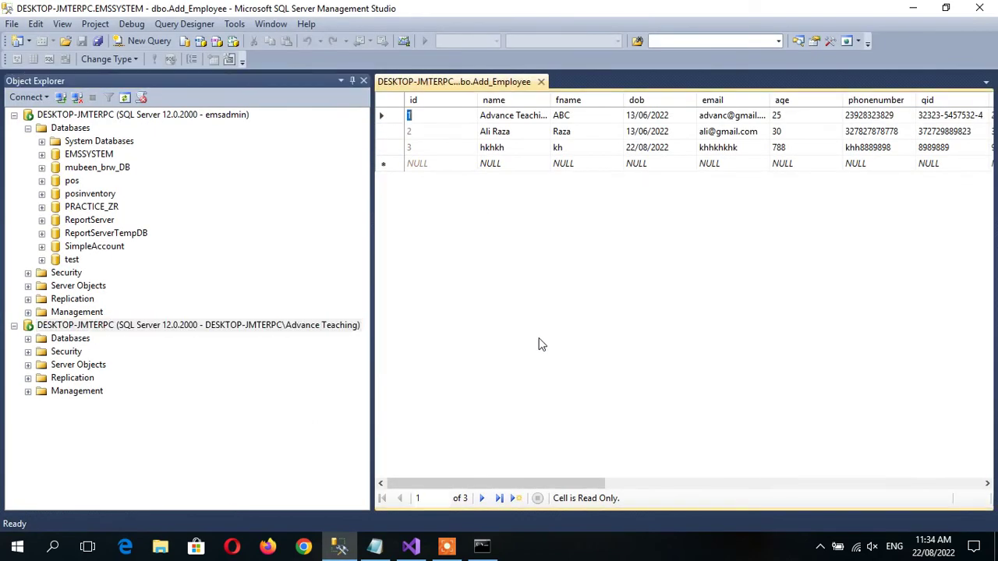
left_click(913, 8)
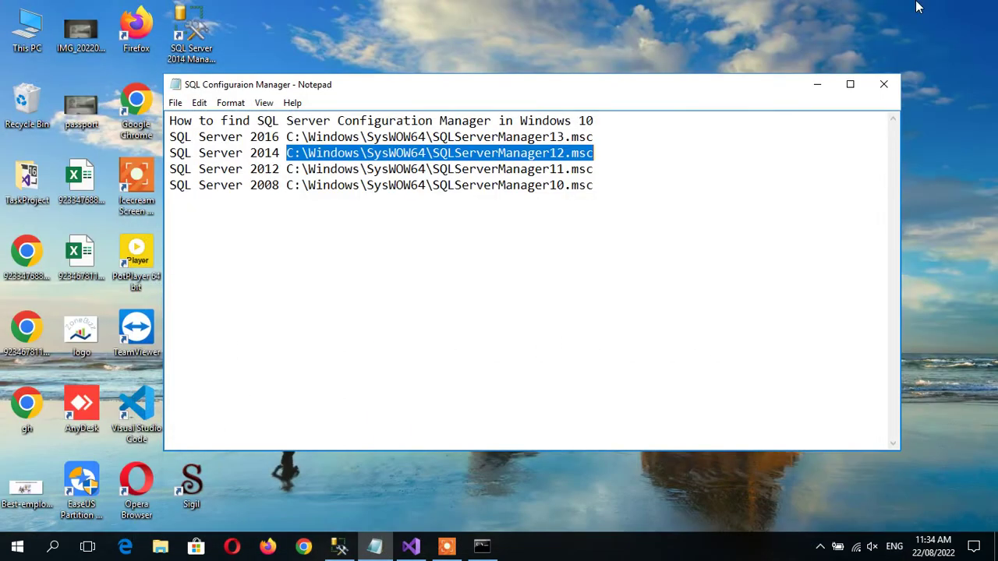
left_click(817, 86)
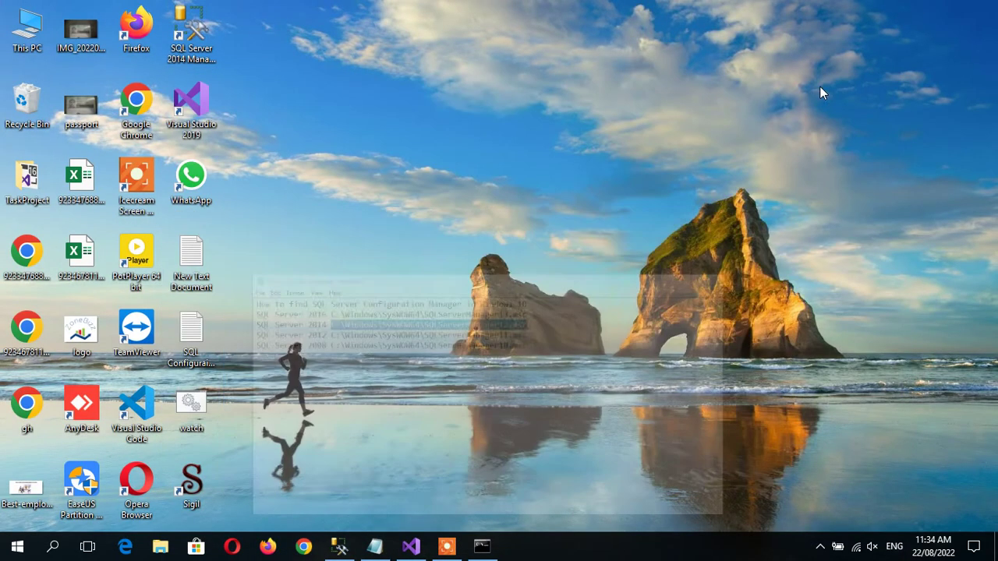
double_click(92, 405)
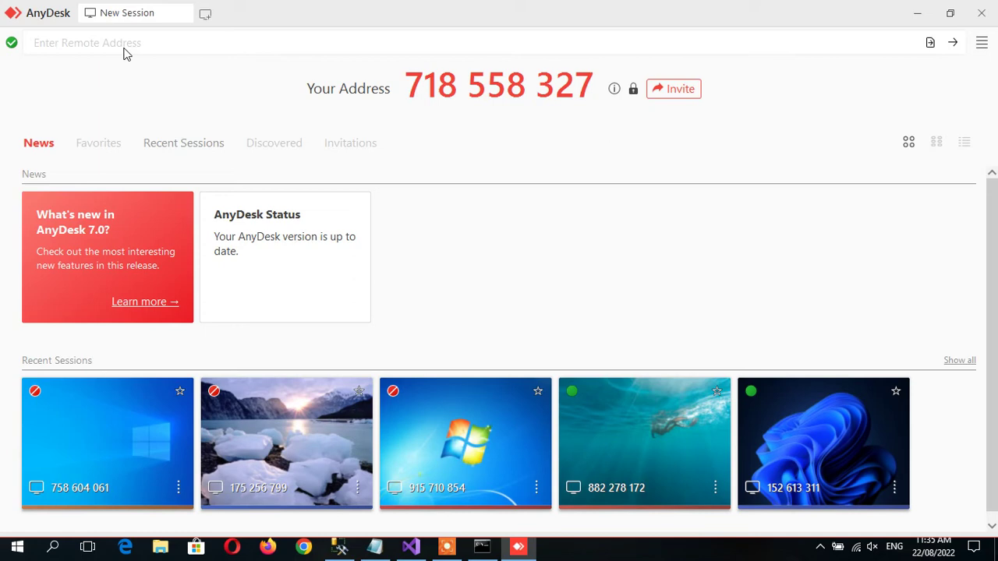
Connect AnyDesk to the client PC using its address from the recent suggestions.
left_click(82, 43)
type("758")
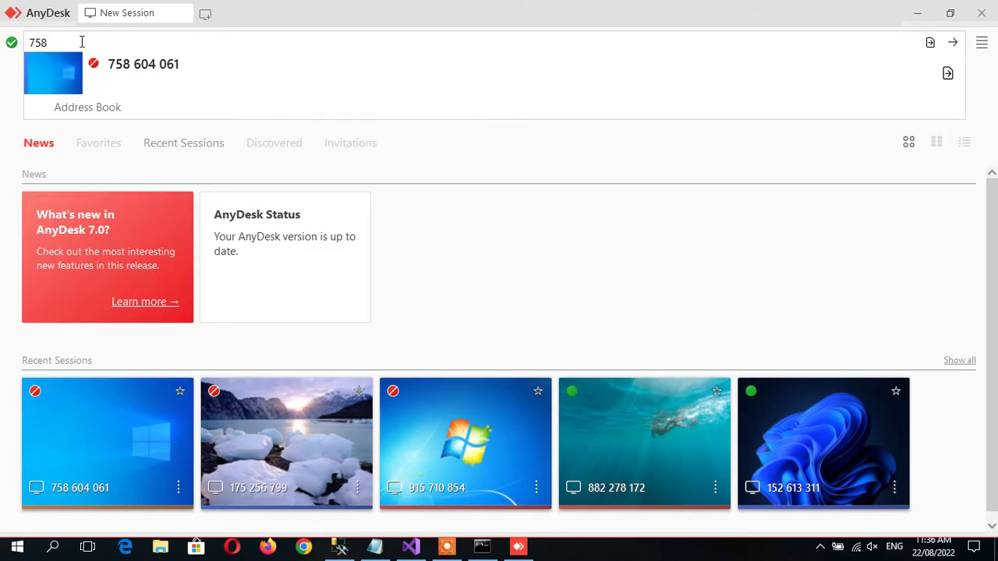
key("Down")
key("Return")
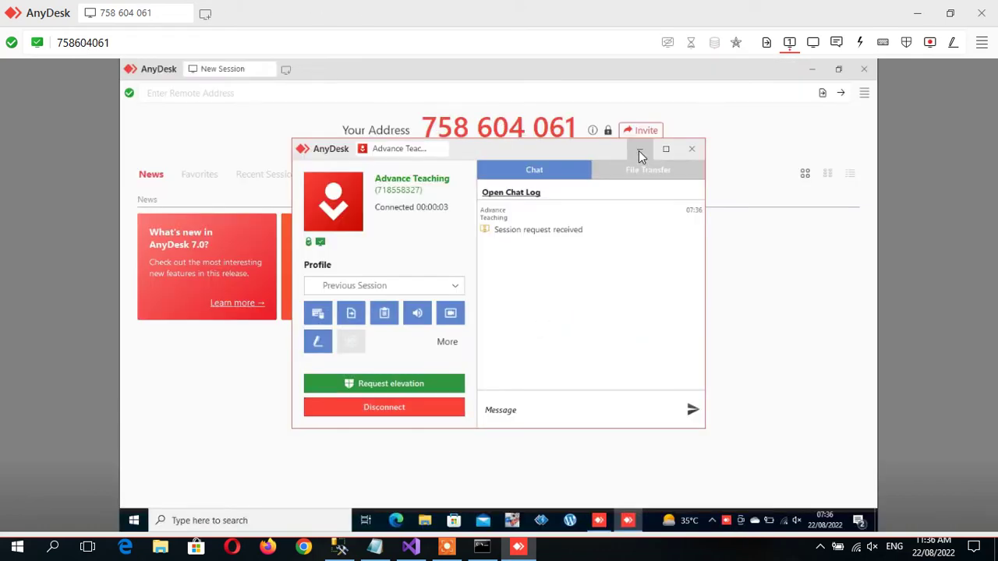
Hide the client's AnyDesk panels and review its installed programs in Programs and Features.
left_click(639, 151)
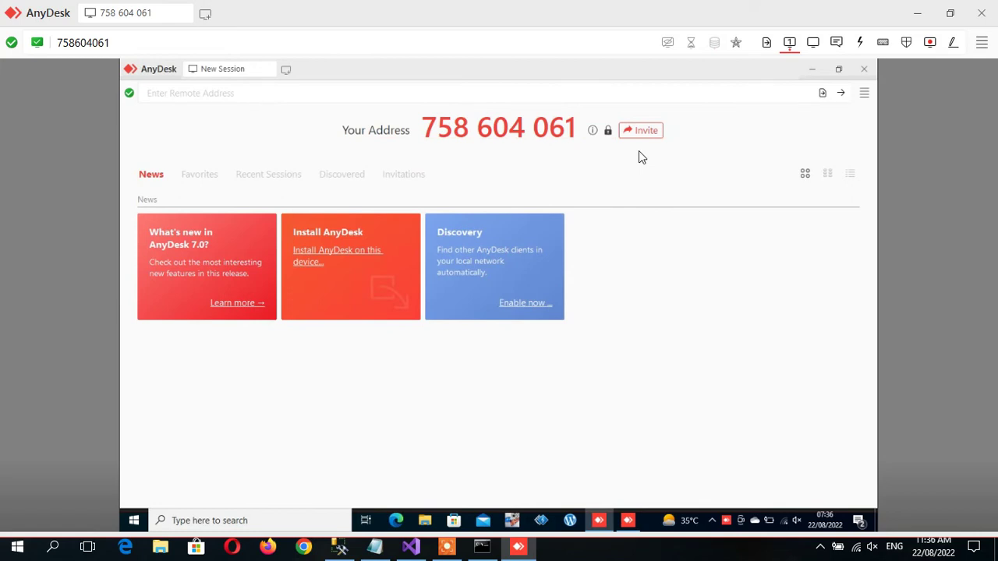
left_click(820, 67)
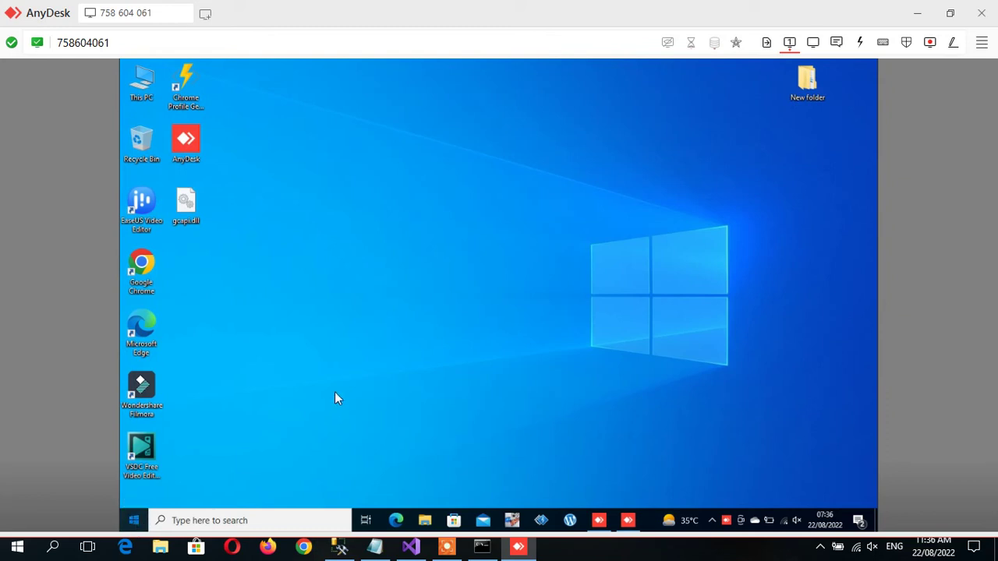
key("super")
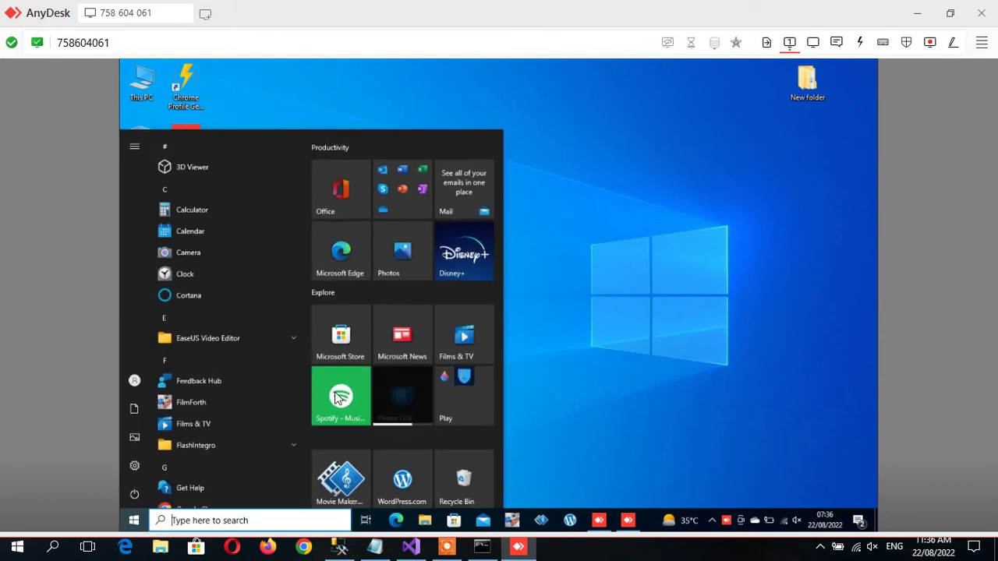
type("control")
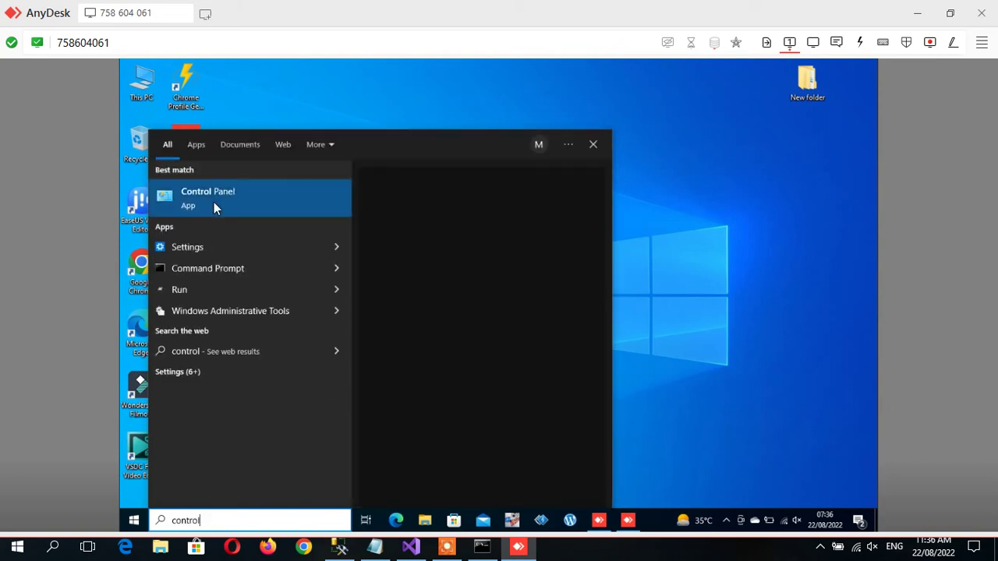
left_click(214, 204)
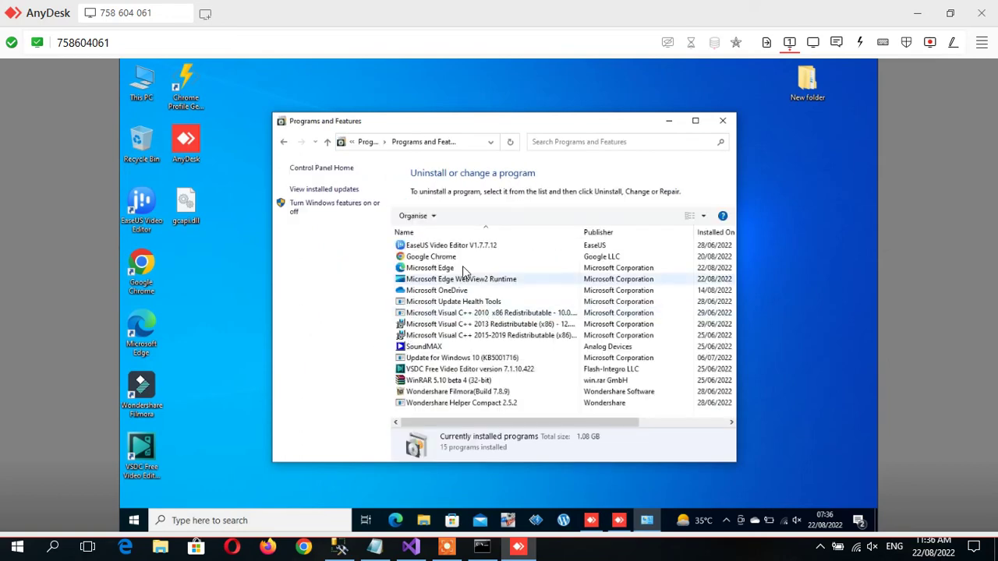
left_click(697, 122)
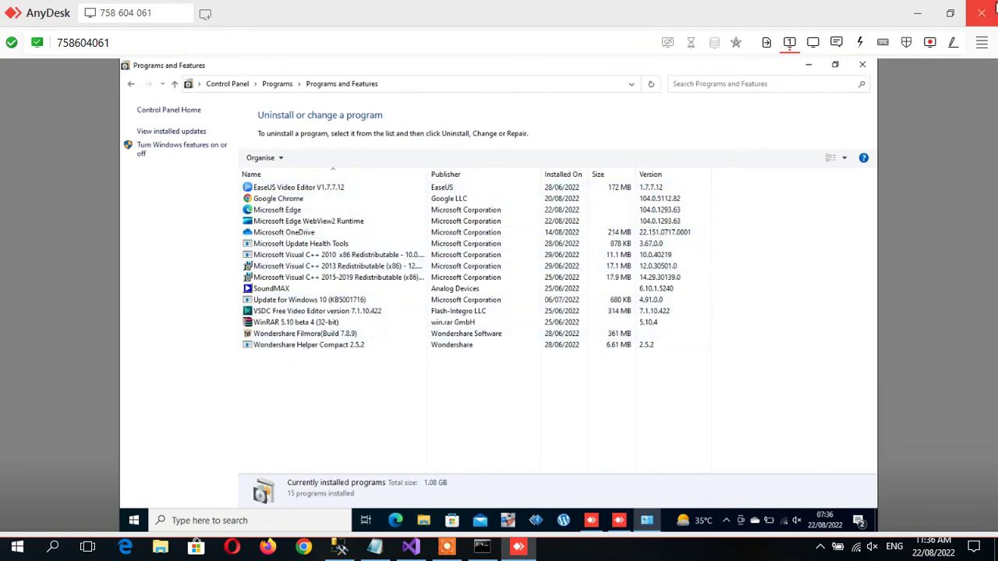
left_click(863, 70)
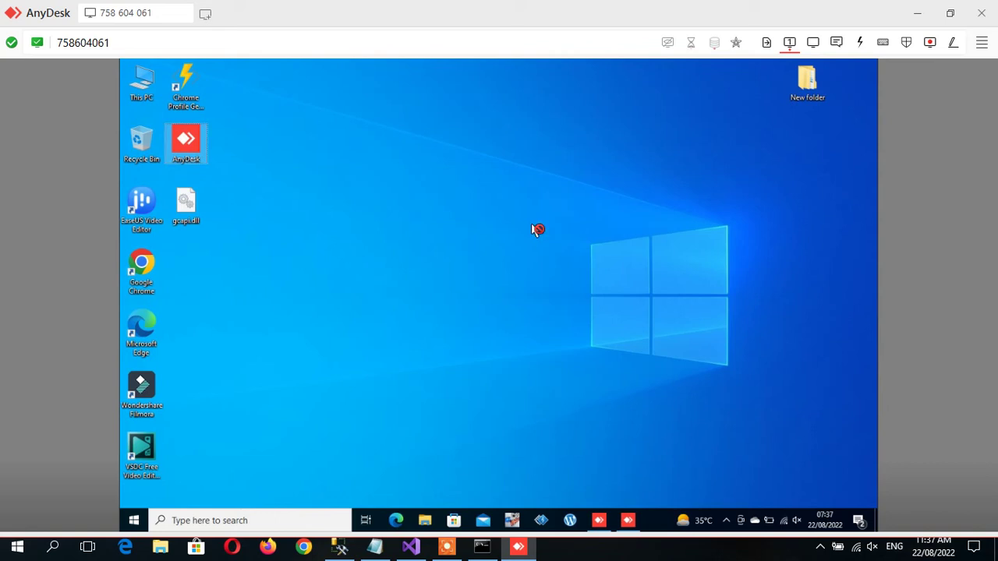
left_click(141, 82)
Open the client's Removeable Disk (G:) and copy its Debug folder.
double_click(141, 82)
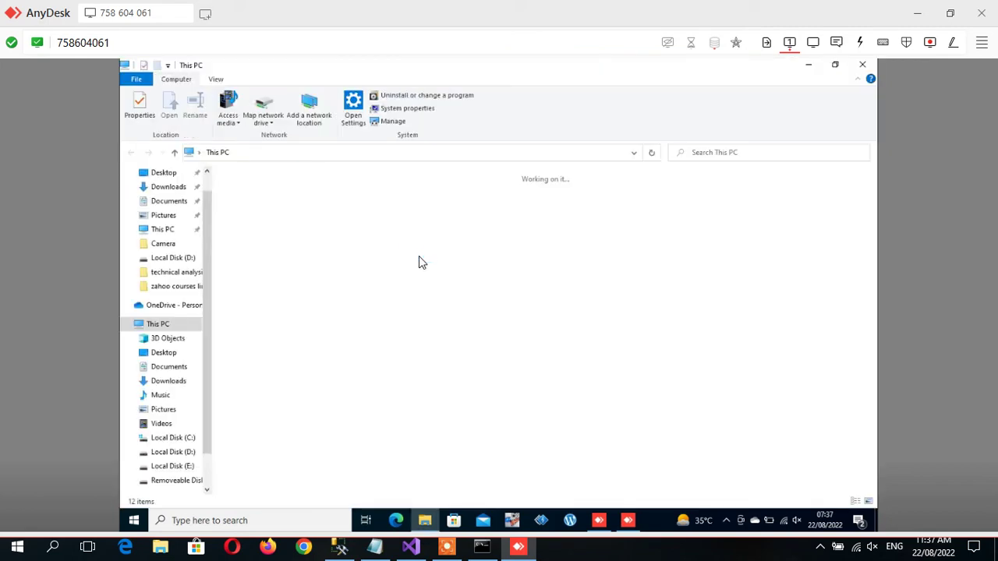
double_click(304, 321)
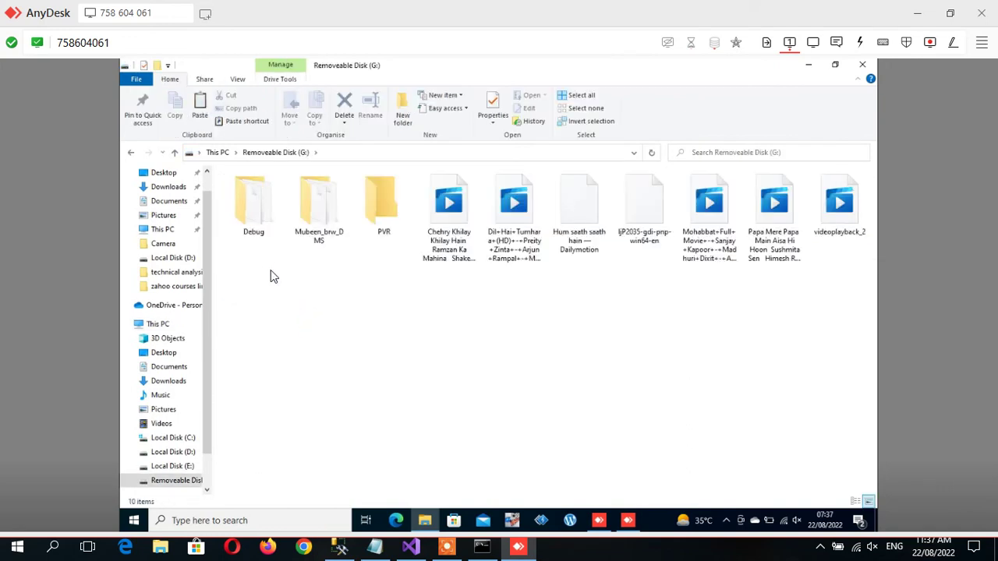
left_click(256, 231)
double_click(256, 233)
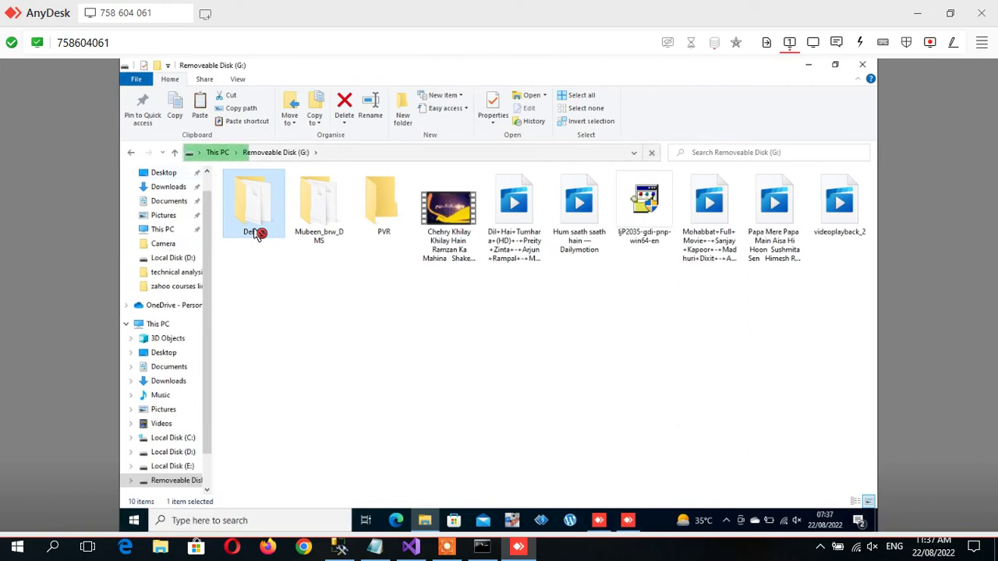
right_click(256, 233)
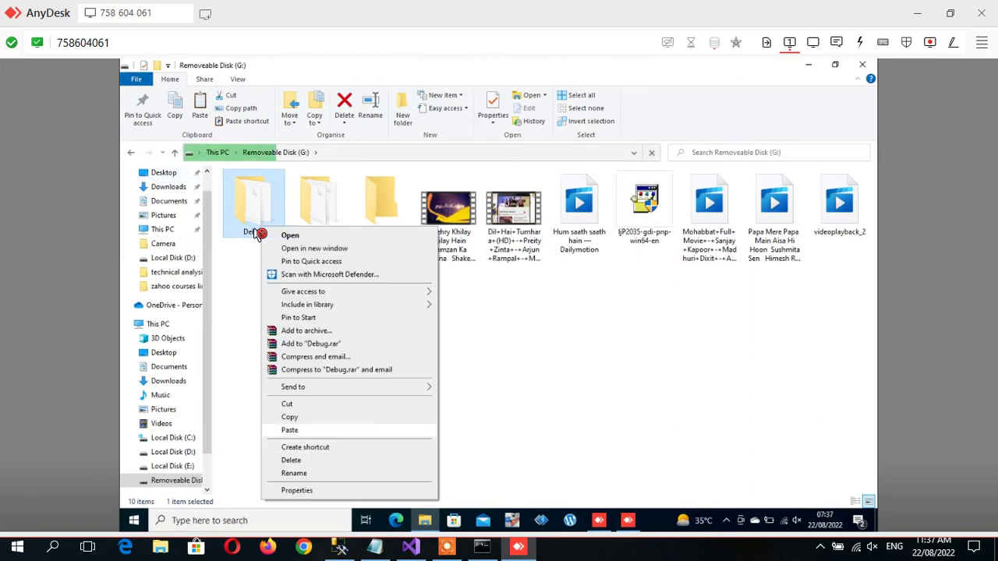
key("c")
Paste the Debug folder into Local Disk (E:).
key("alt+Left")
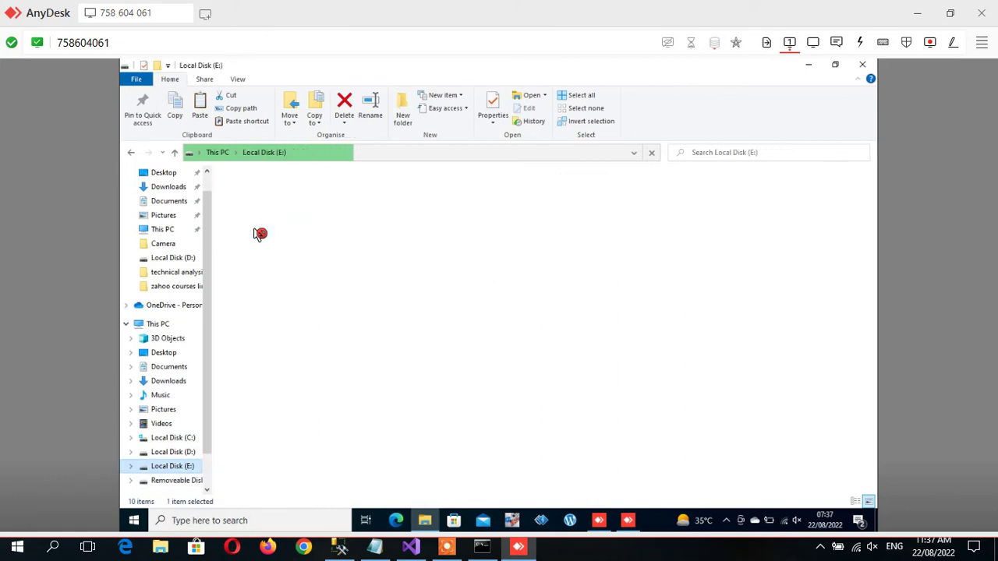
key("shift+F10")
key("p")
key("Return")
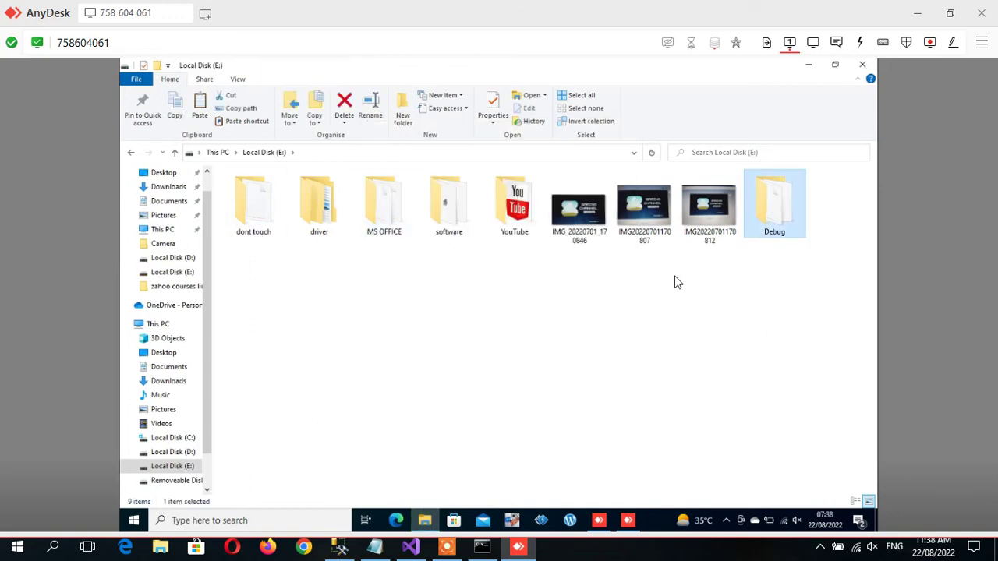
Rename the pasted Debug folder to 'EMS SYSTEM'.
right_click(768, 228)
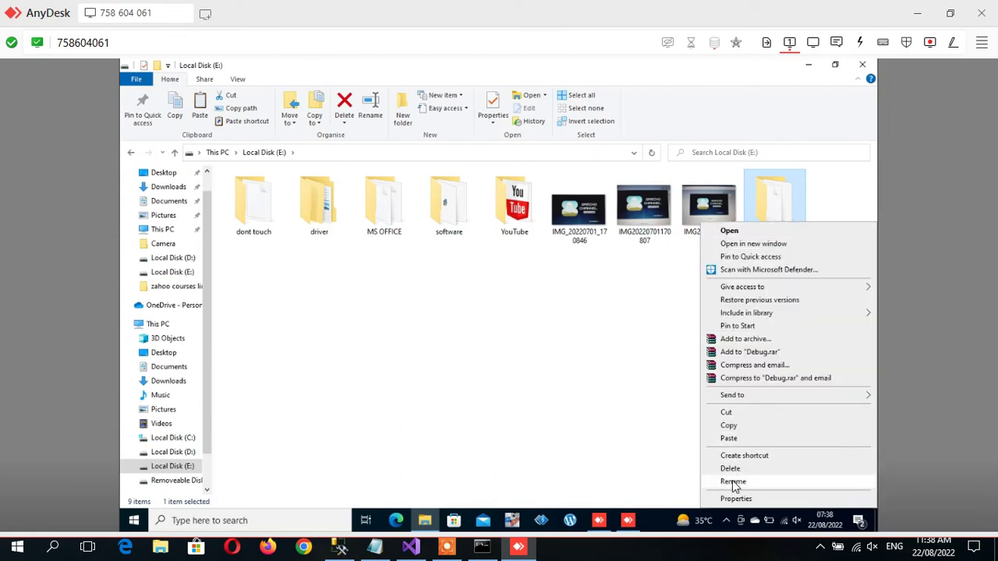
left_click(732, 481)
type("EM")
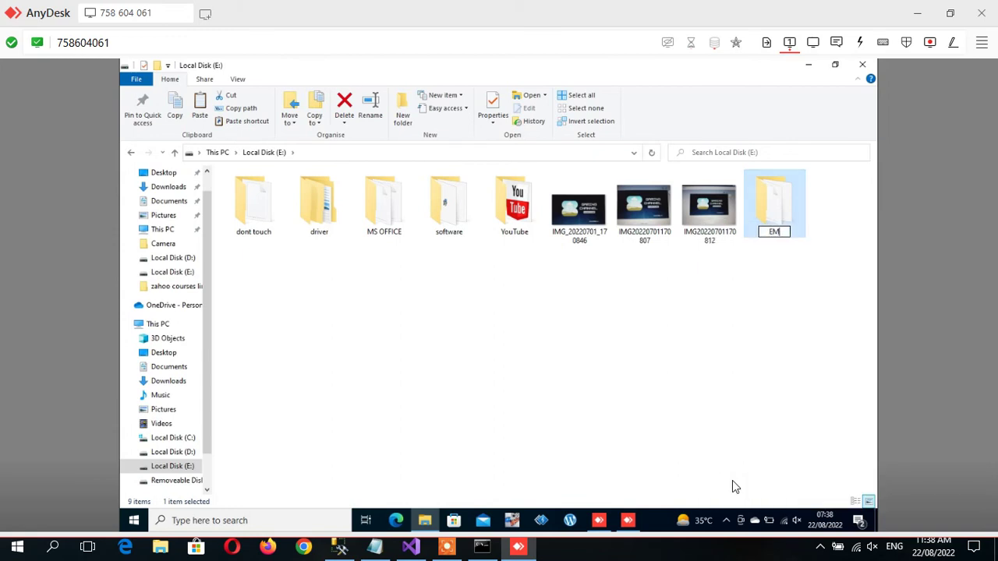
type("S SYSTEM")
key("Return")
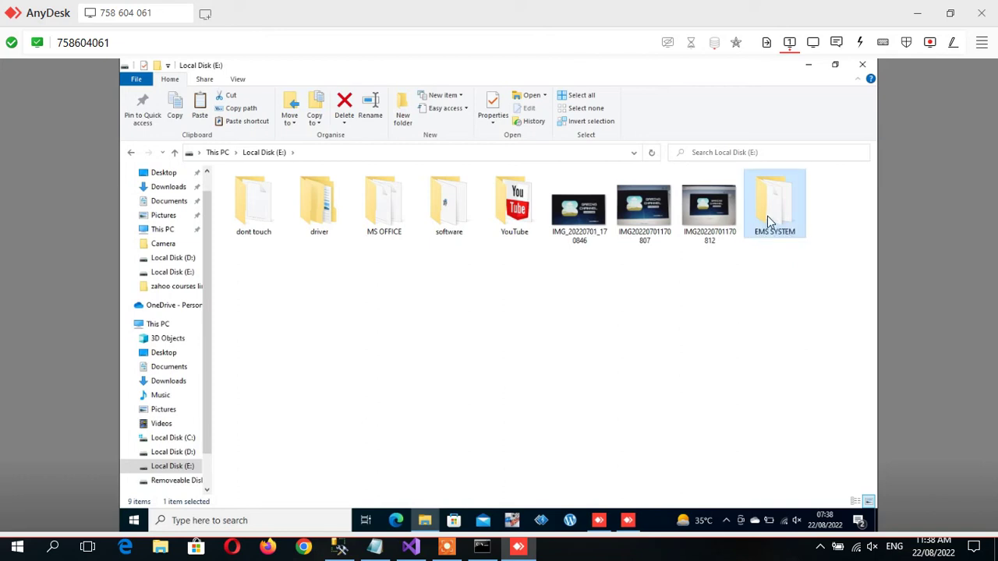
Send EmsSystem.exe from the EMS SYSTEM folder to the desktop as a shortcut.
double_click(768, 216)
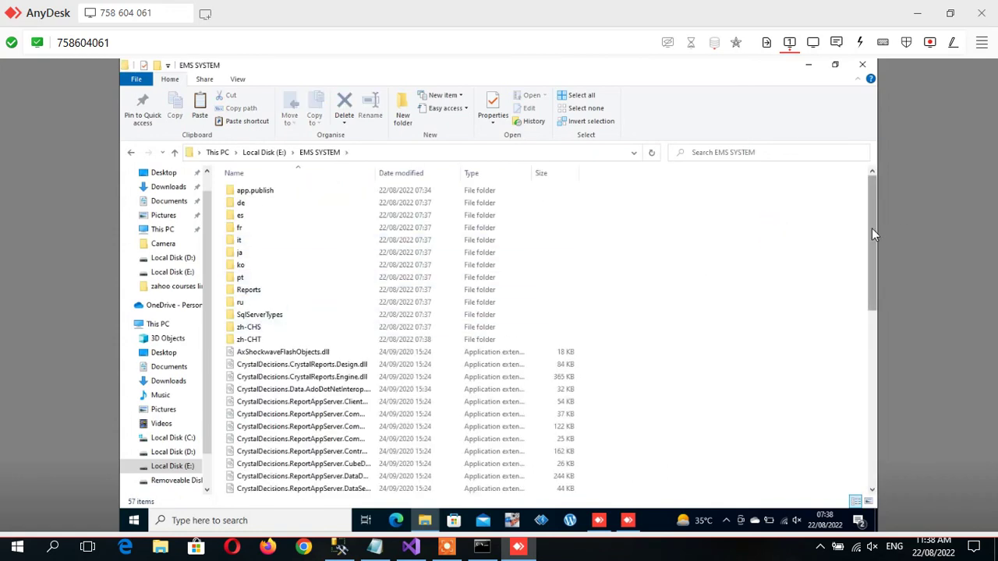
left_click_drag(872, 230, 870, 372)
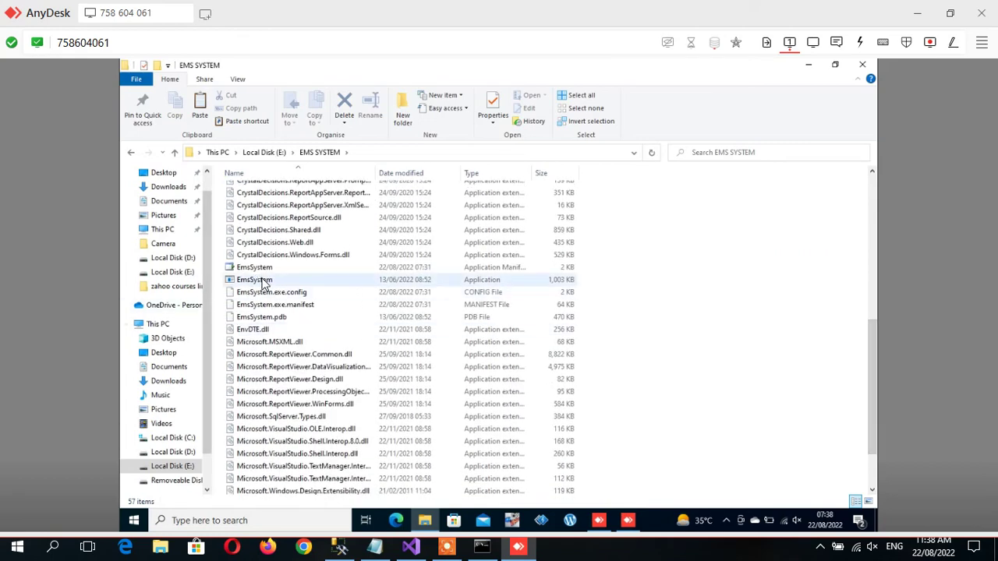
left_click(262, 281)
double_click(283, 281)
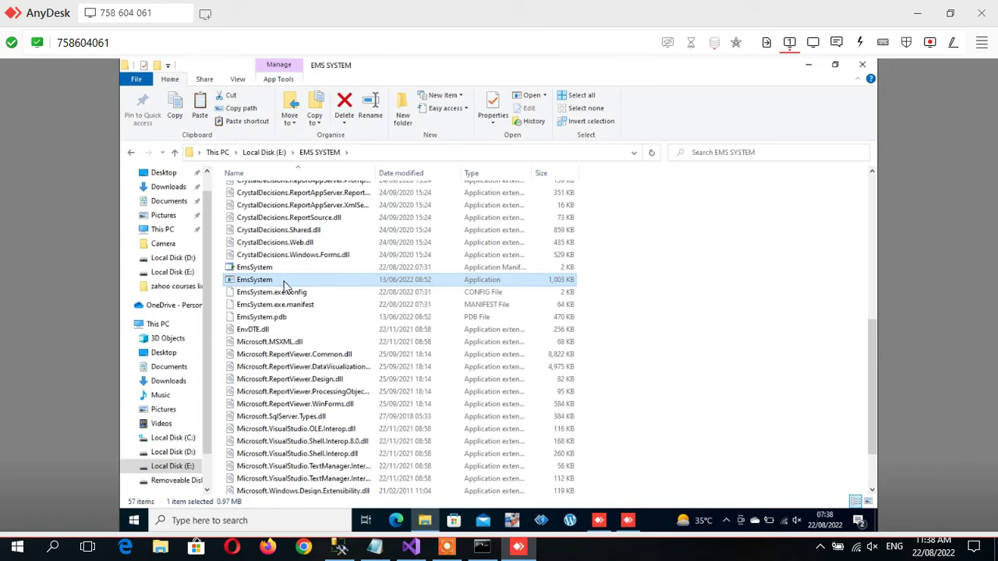
right_click(284, 280)
mouse_move(455, 395)
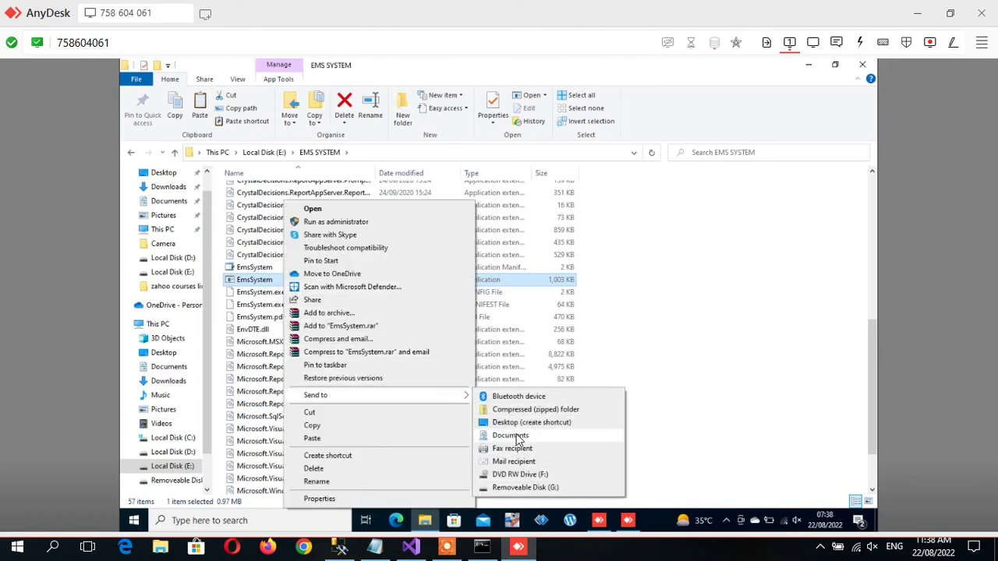
left_click(549, 421)
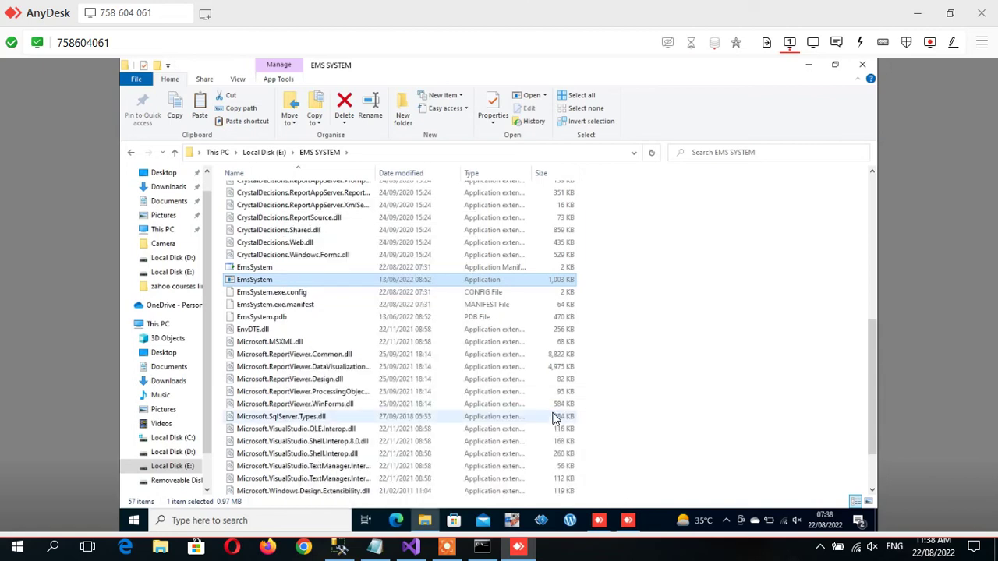
left_click(861, 67)
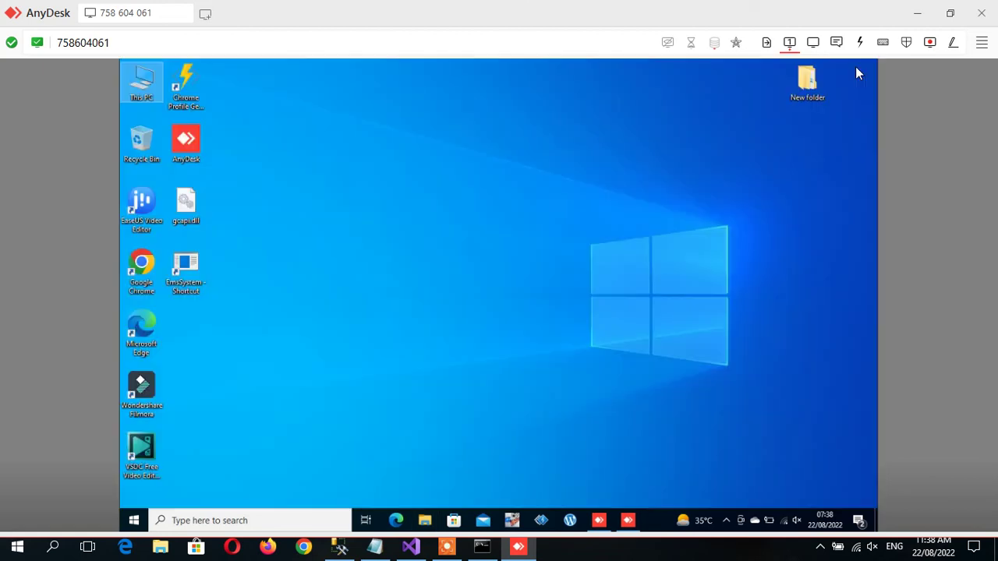
Rename the EmsSystem desktop shortcut to 'EMS SYSTEM'.
left_click(192, 285)
key("Menu")
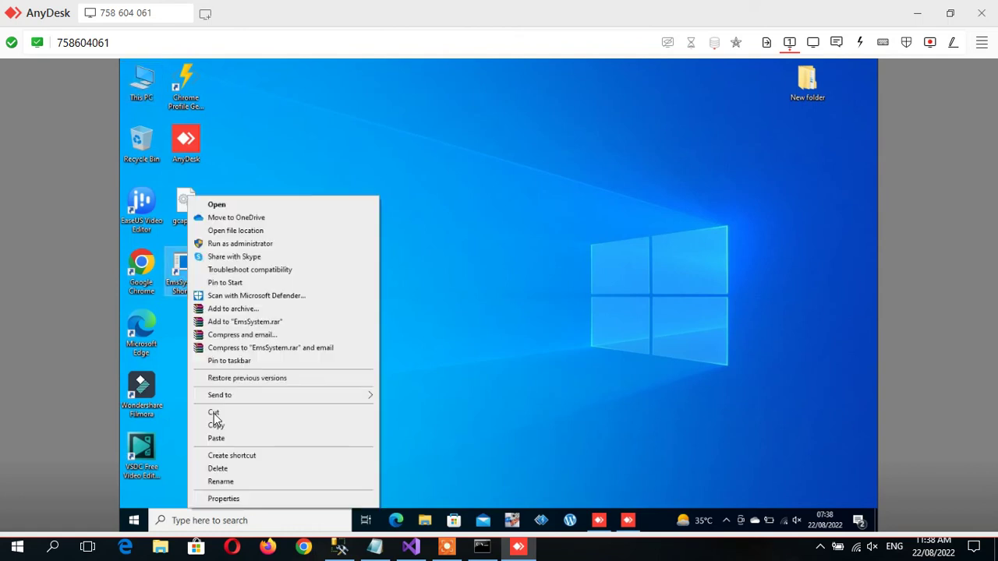
left_click(220, 482)
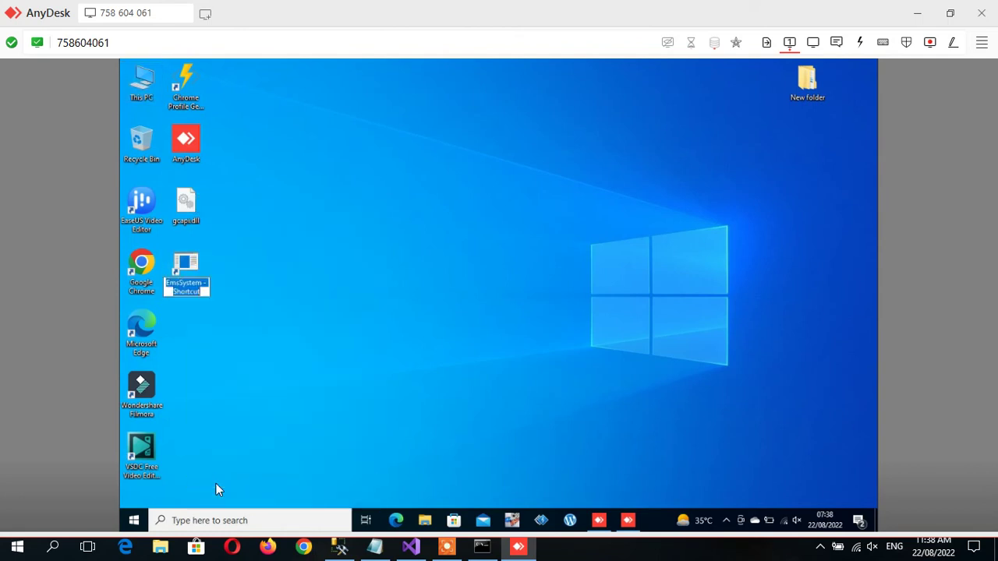
type("EMSSYSTEM")
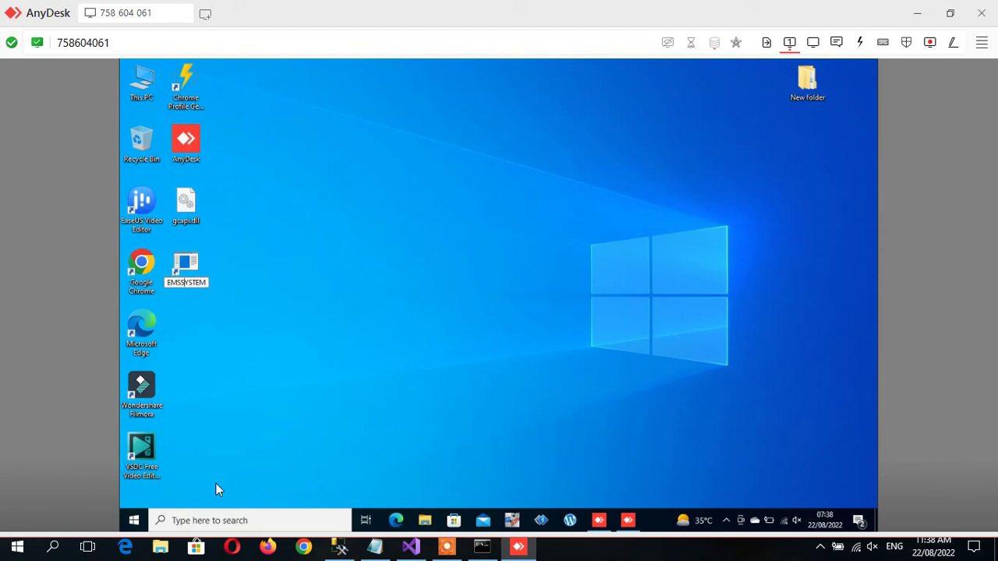
key("Return")
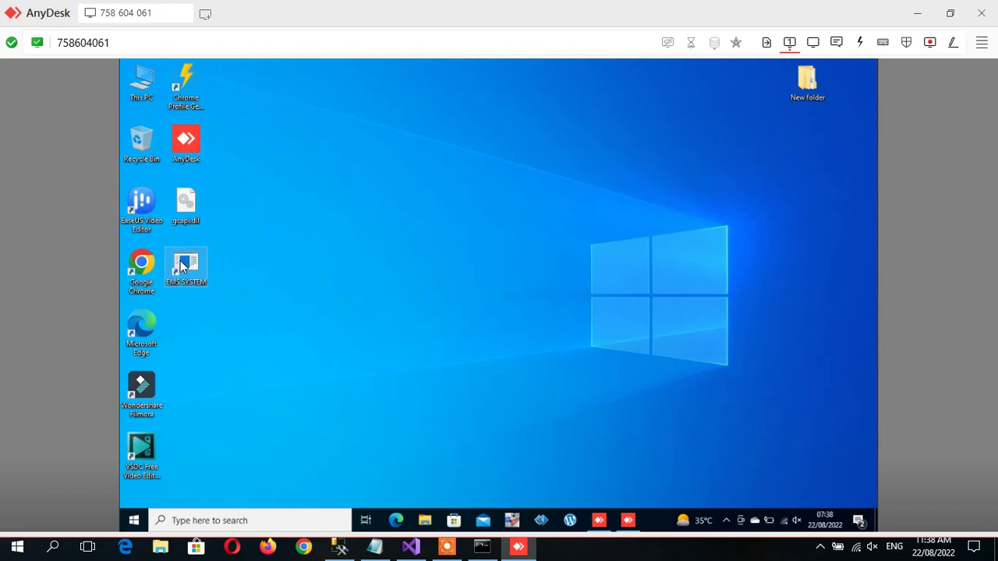
Launch EMS SYSTEM, log in with the admin credentials, and open Employee Search.
double_click(182, 267)
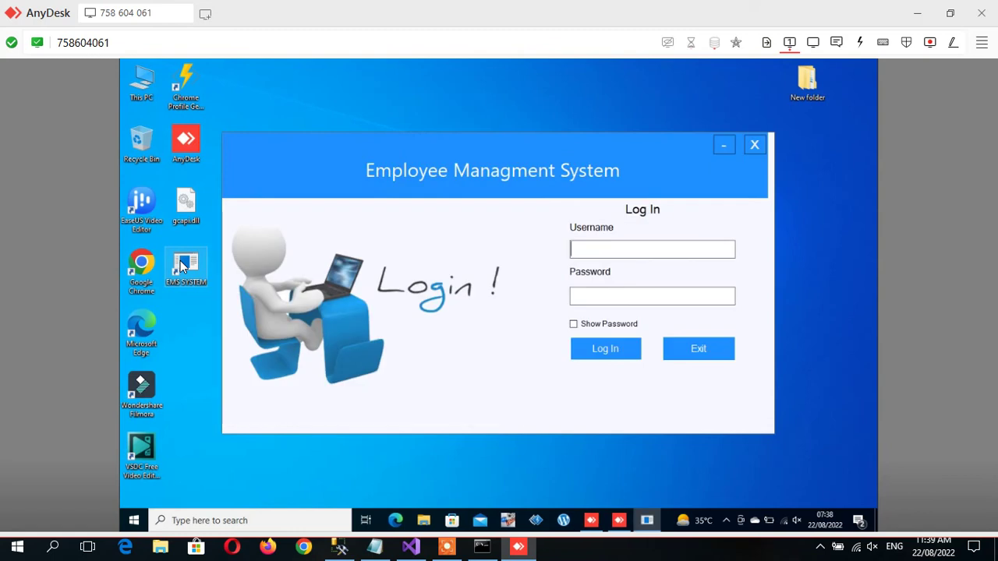
type("adminadmin")
key("Return")
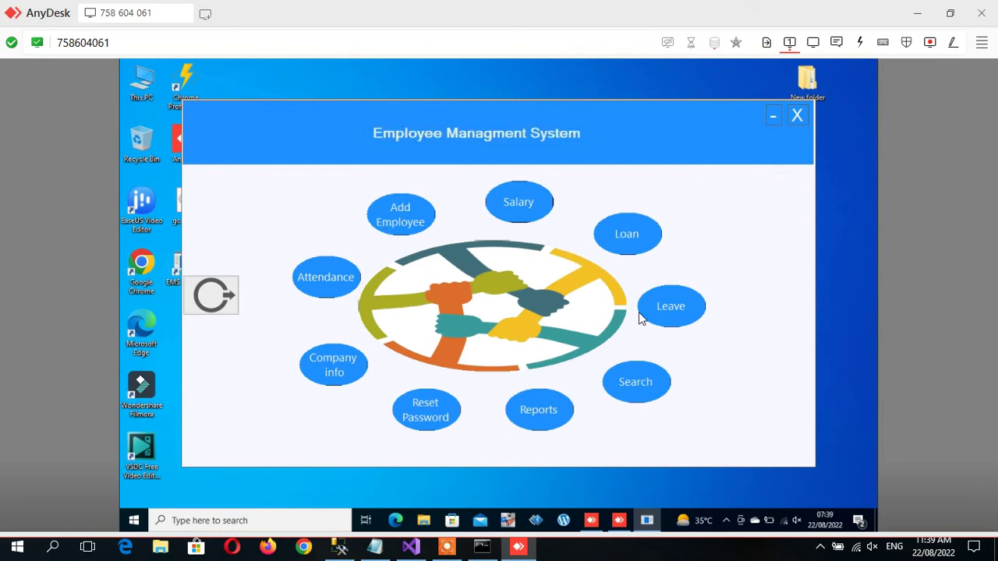
left_click(644, 382)
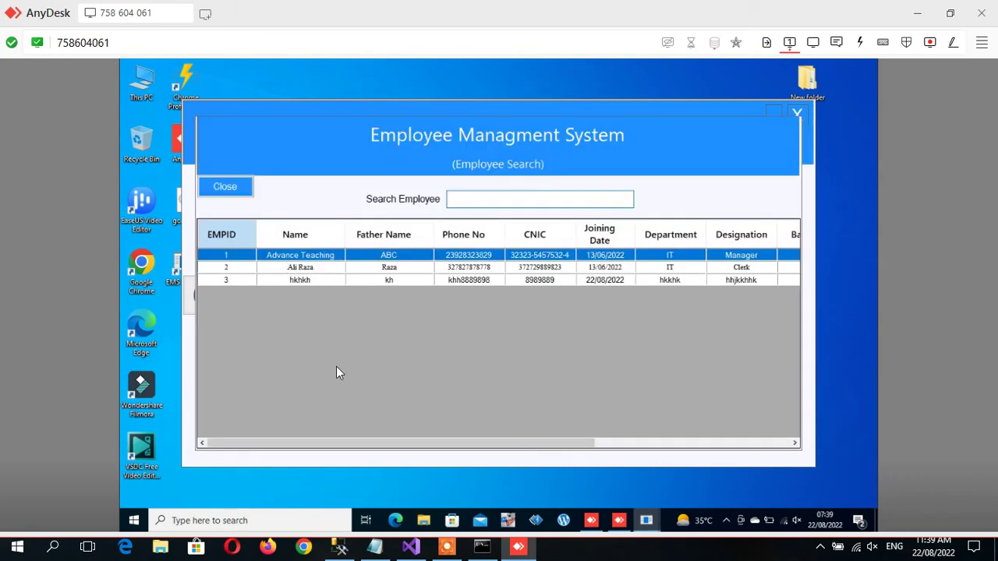
Compare the listed employees with the Add_Employee table in SSMS.
left_click(340, 548)
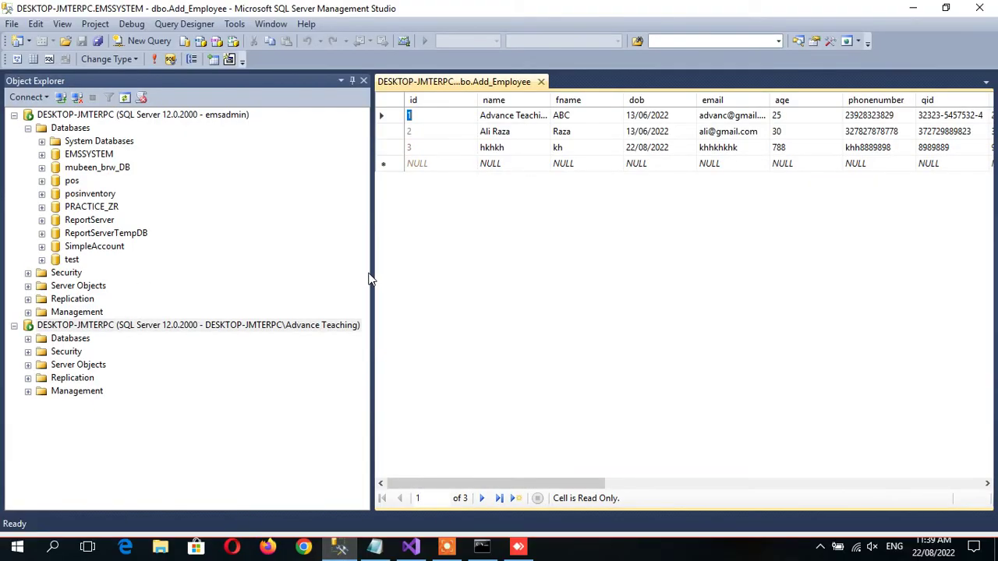
left_click_drag(371, 283, 262, 255)
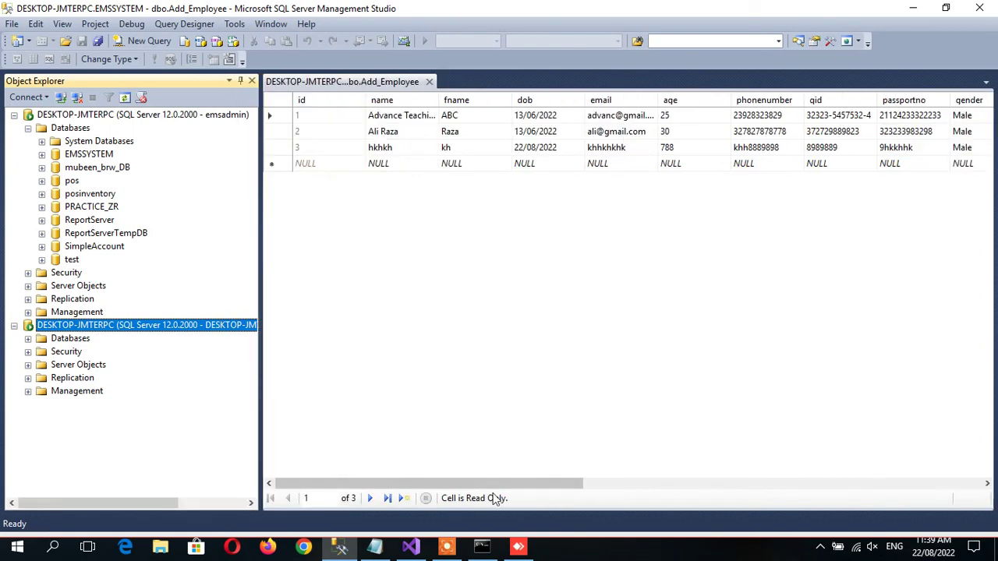
left_click(518, 550)
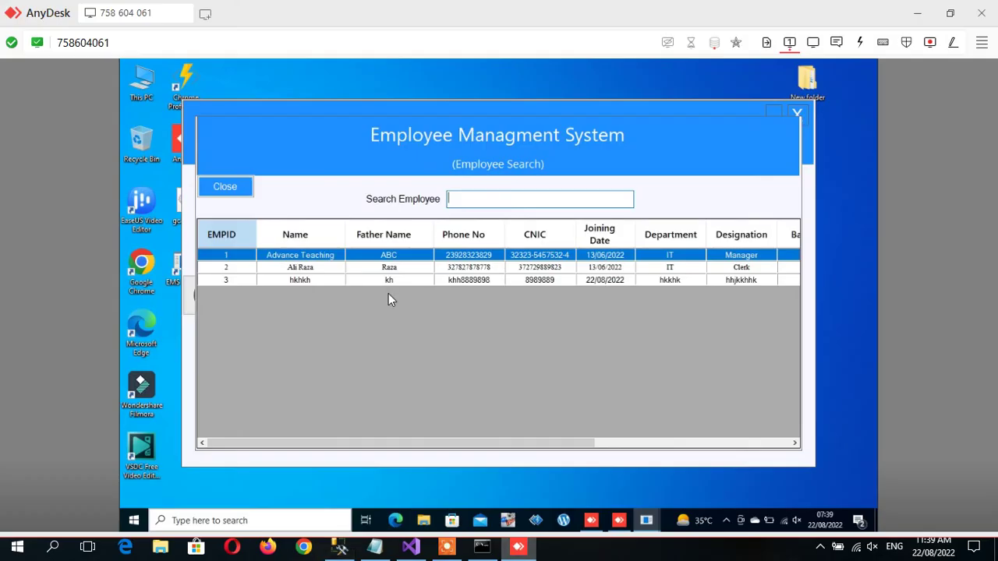
Open the Add Employee form and fill name, F Name, email, age, phone, CNIC and passport with test text.
left_click(217, 191)
left_click(396, 225)
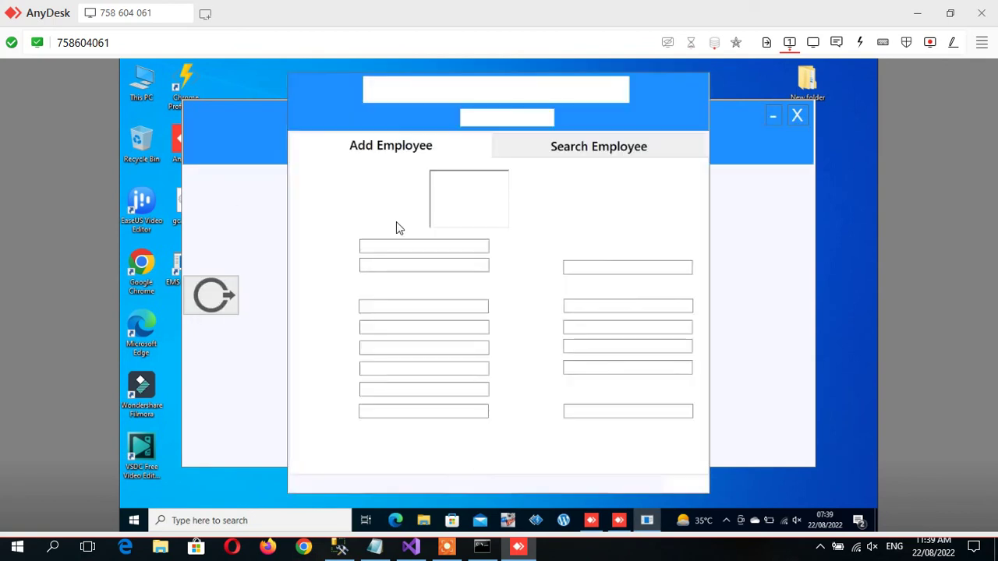
left_click(401, 247)
type("hhlhllhhl")
key("Tab")
type("hlhlhl")
key("Tab")
key("Tab")
type("hllhhlhjh")
key("Tab")
type("8998")
key("Tab")
type("jkkjkjjk9898899898")
key("Tab")
type("99898899898")
key("Tab")
type("kjjkkjkjjkjk")
key("Tab")
type("khkhkhkhkh")
Set Gender to Male, Shift to Day, Active to Yes, and fill department, designation, salary fields.
key("Tab")
key("Down")
key("Tab")
key("Tab")
type("jhjhkhkk")
key("Tab")
key("Tab")
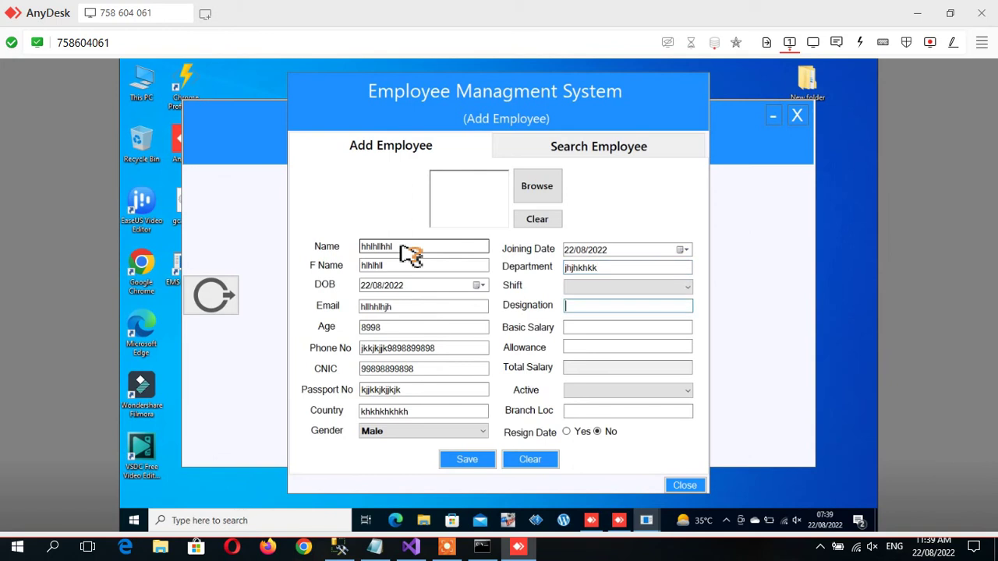
key("shift+Tab")
key("Down")
key("Tab")
type("hkhhk")
key("Tab")
type("988998")
key("Tab")
type("898989")
key("Tab")
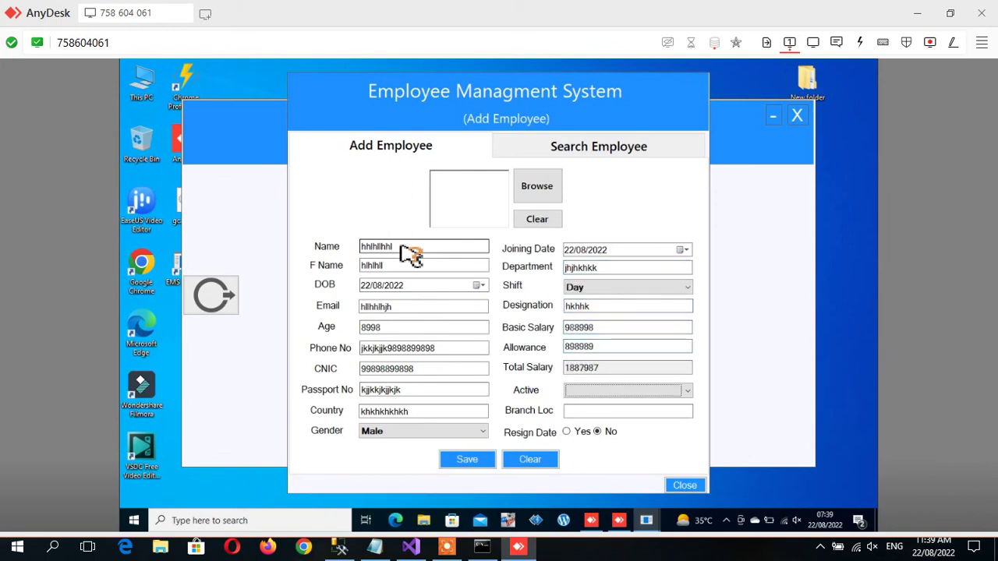
key("Tab")
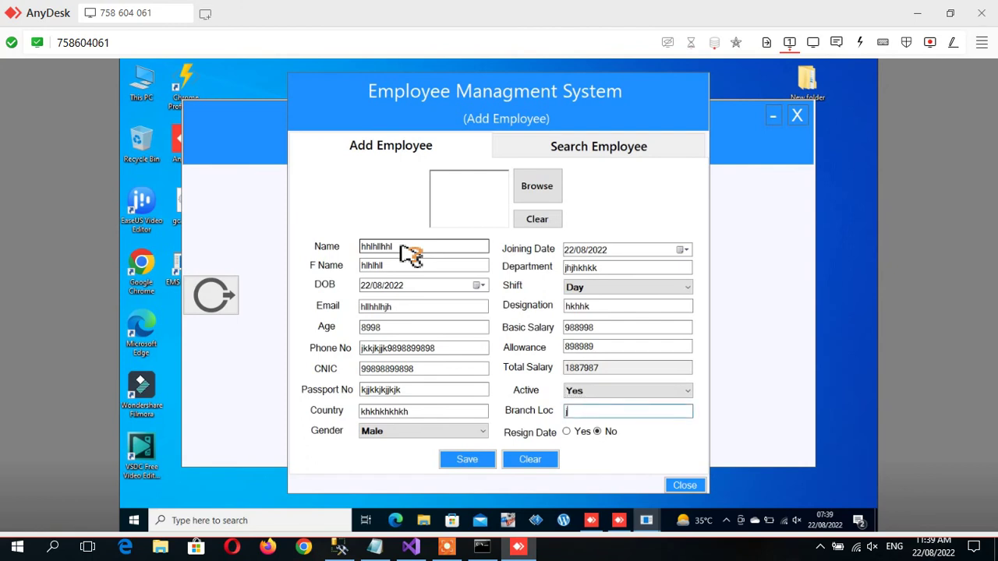
key("Tab")
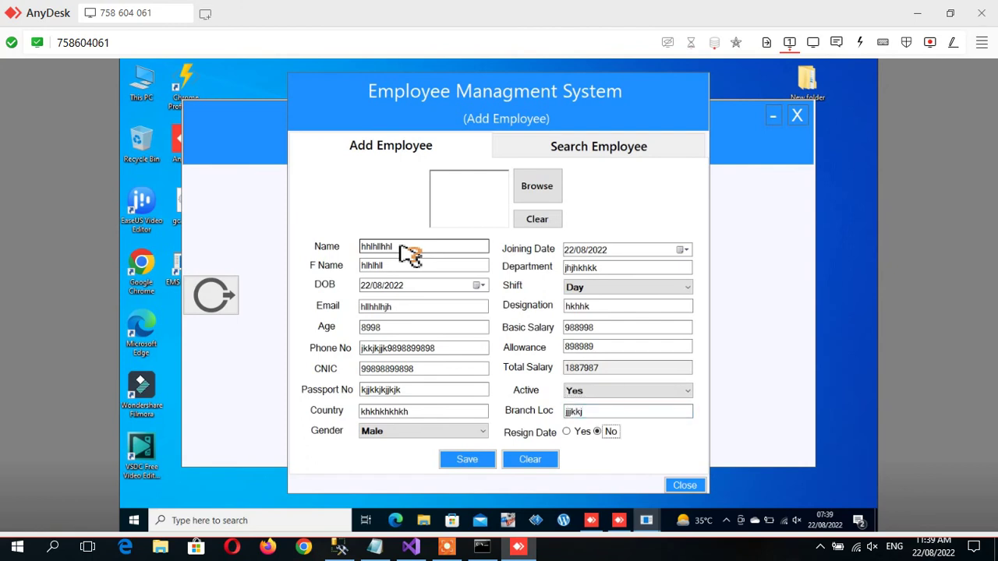
Change the Name to 'Admin', save the employee, and dismiss the truncation error.
left_click_drag(407, 246, 348, 246)
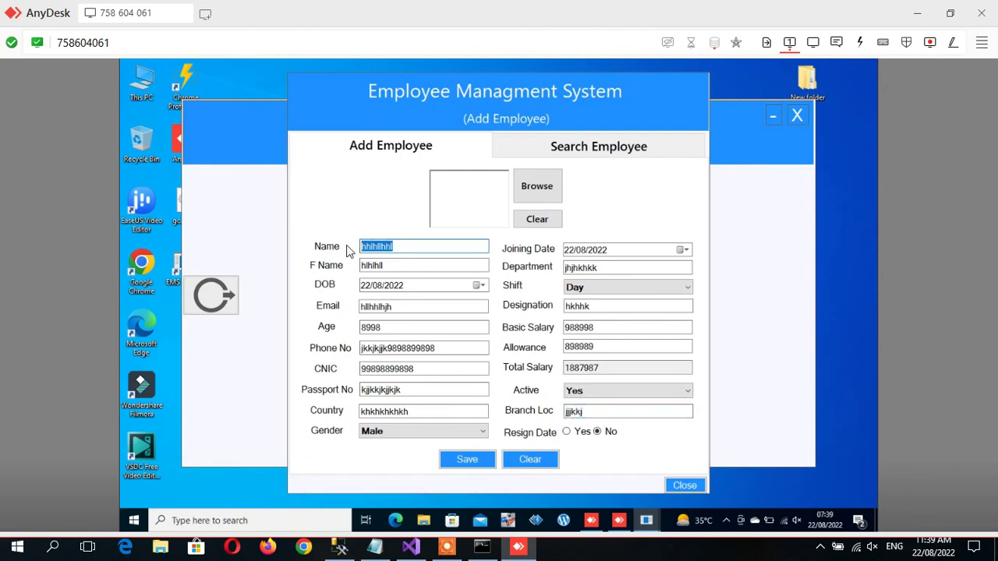
type("Admin")
left_click(452, 460)
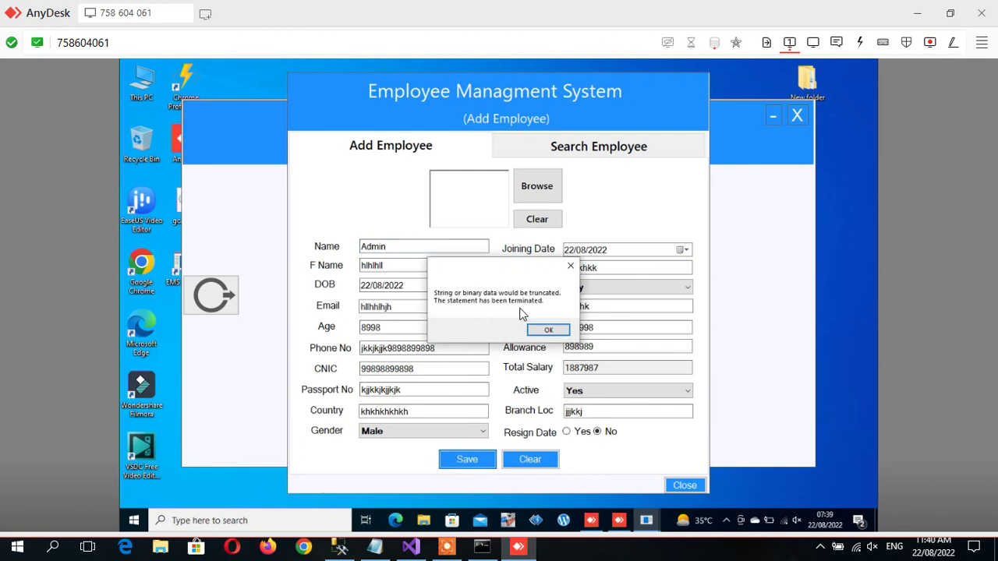
left_click(546, 330)
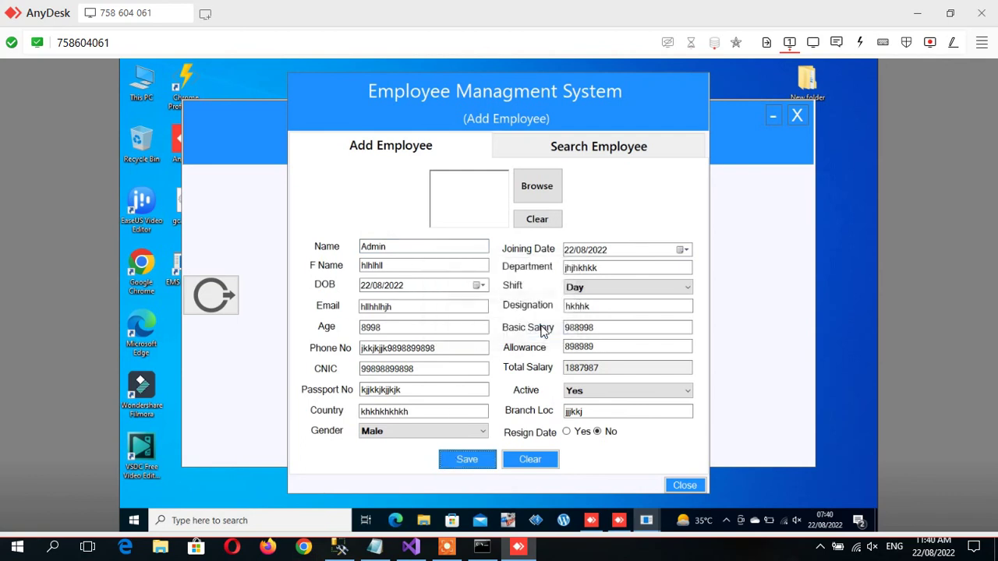